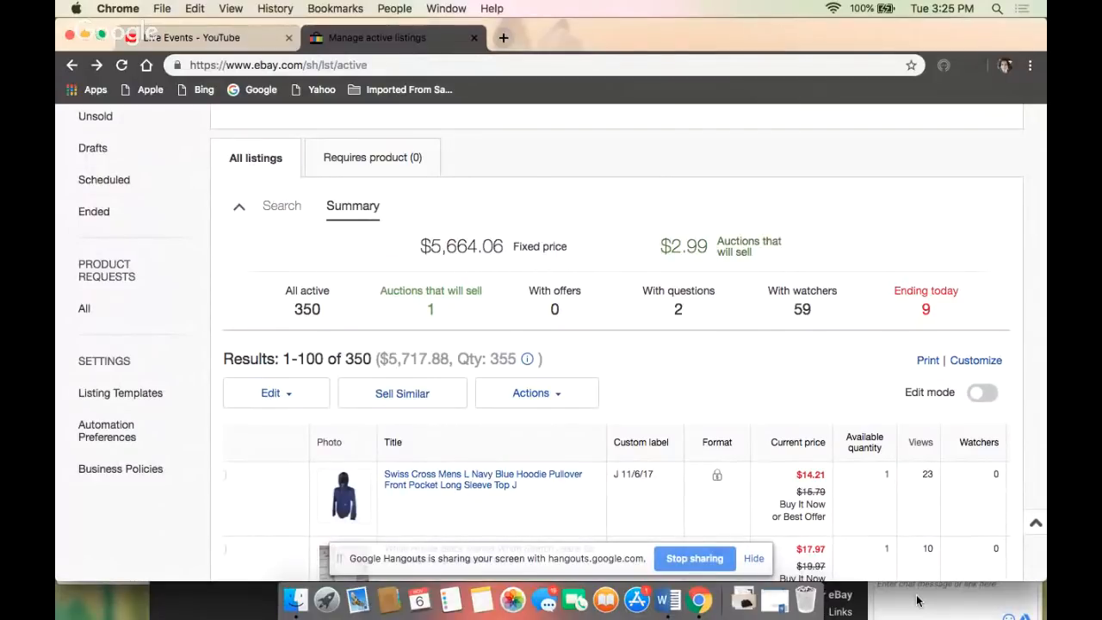
scroll(574, 525, up, 5)
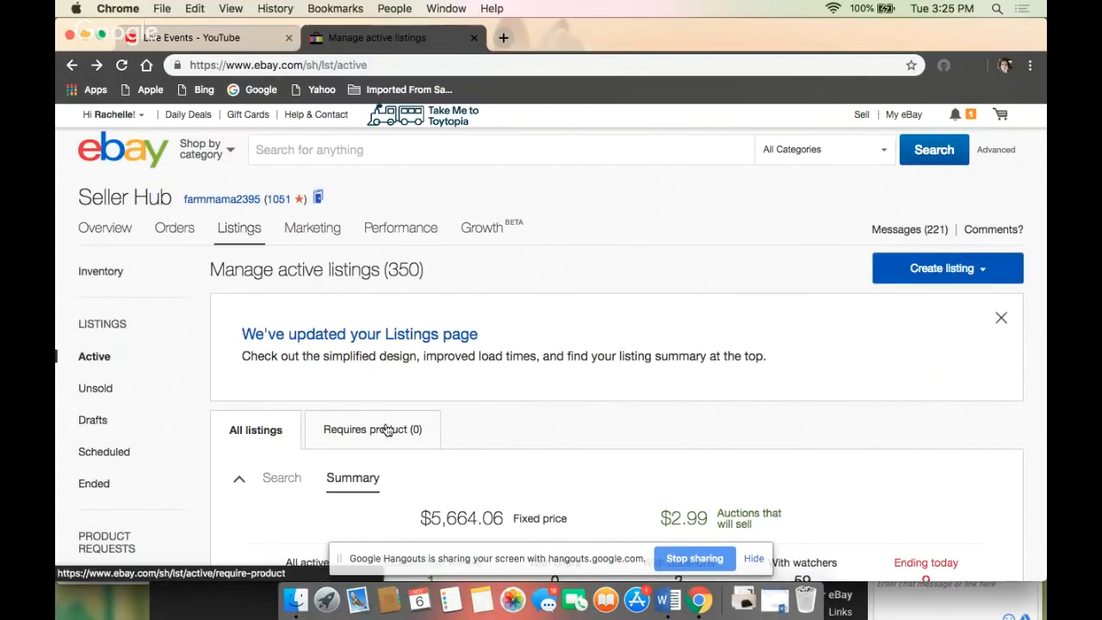
scroll(398, 465, down, 1)
scroll(399, 465, down, 10)
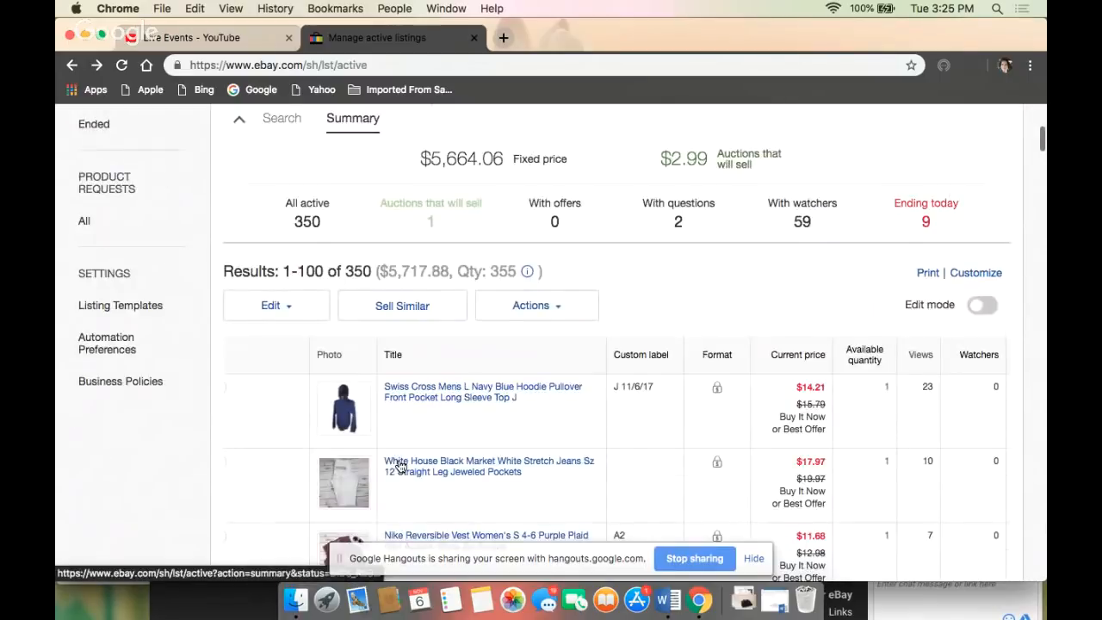
scroll(398, 465, up, 10)
scroll(399, 465, up, 1)
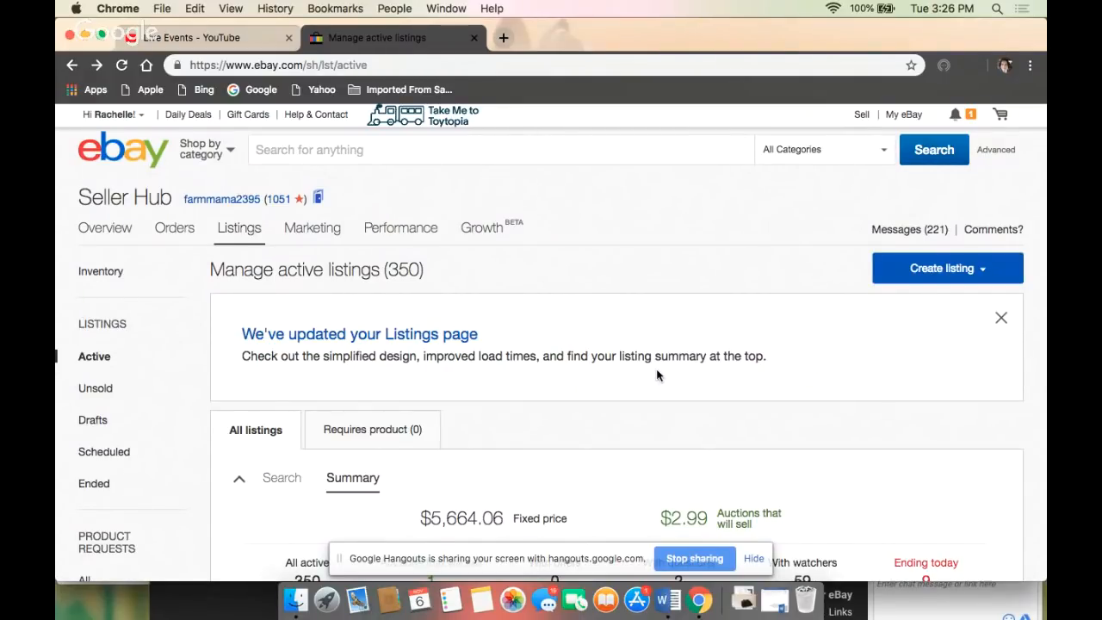
click(859, 605)
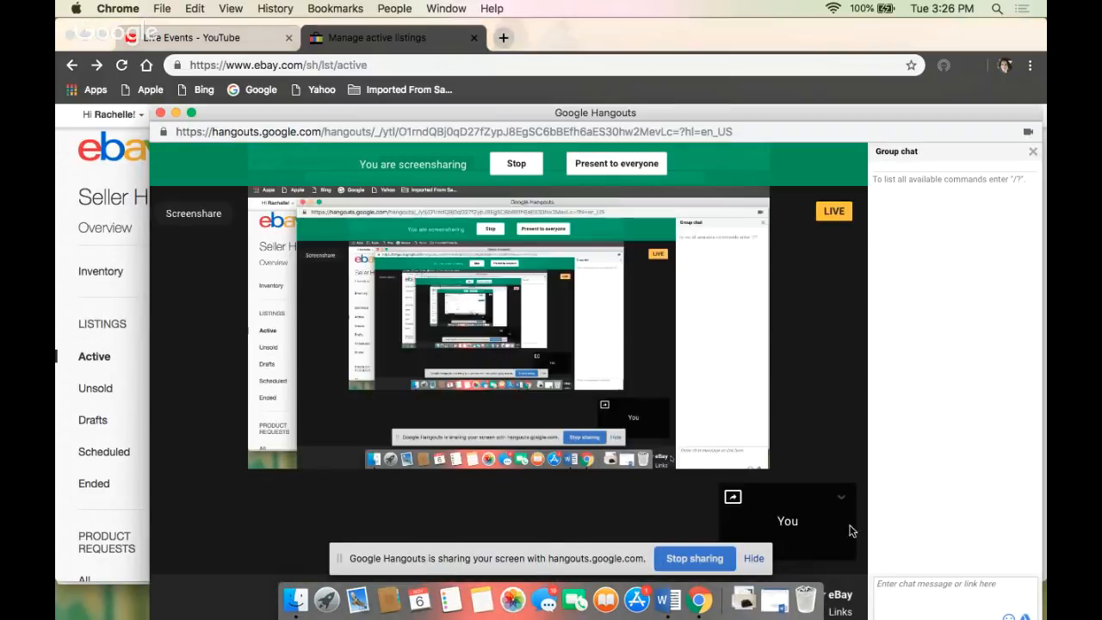
click(514, 166)
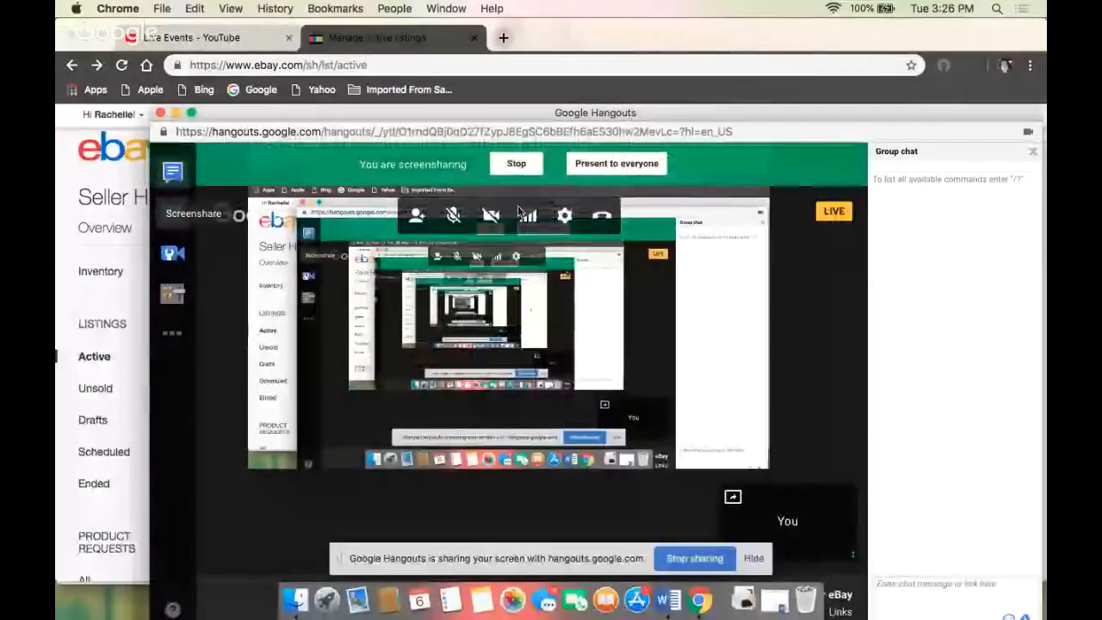
click(102, 304)
scroll(531, 380, down, 1)
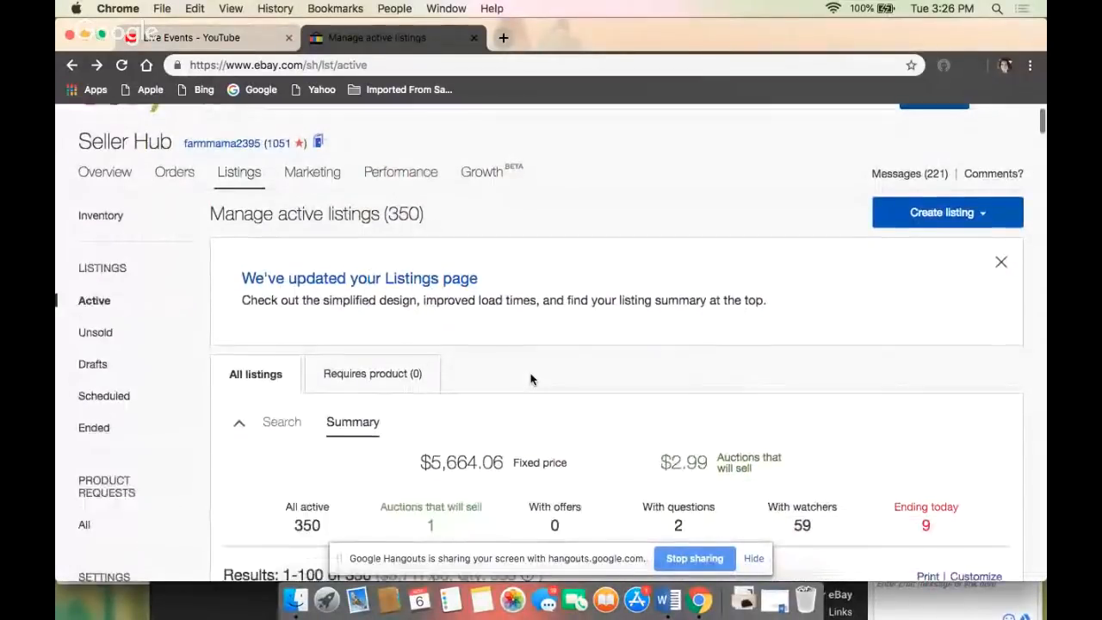
scroll(531, 380, up, 1)
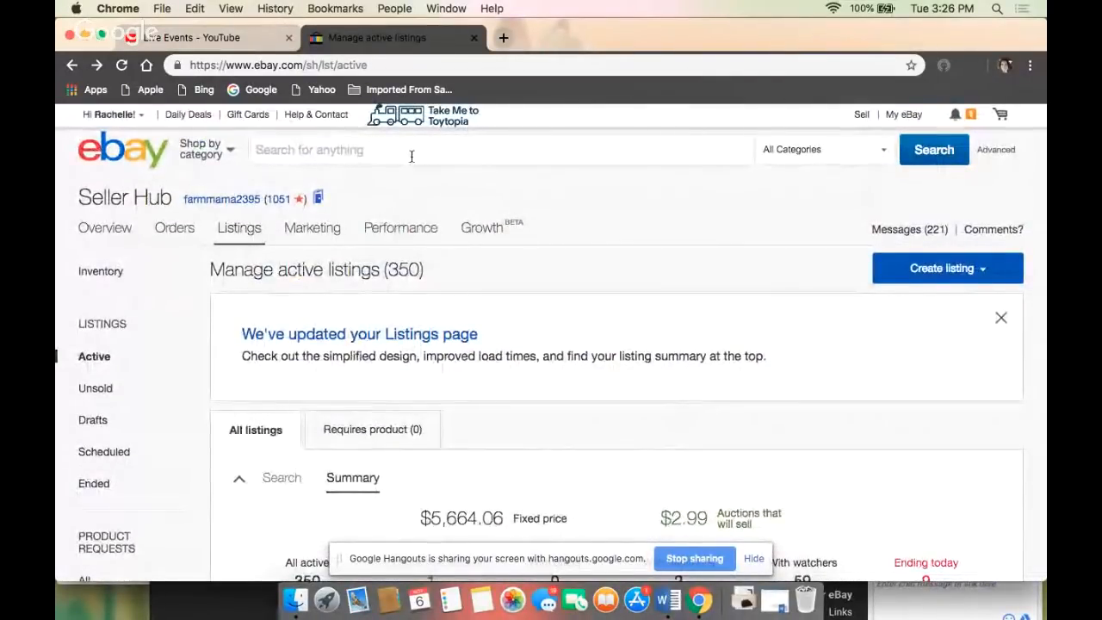
- Search all eBay categories for "vtg levis 505 stonewash jeans"
click(303, 149)
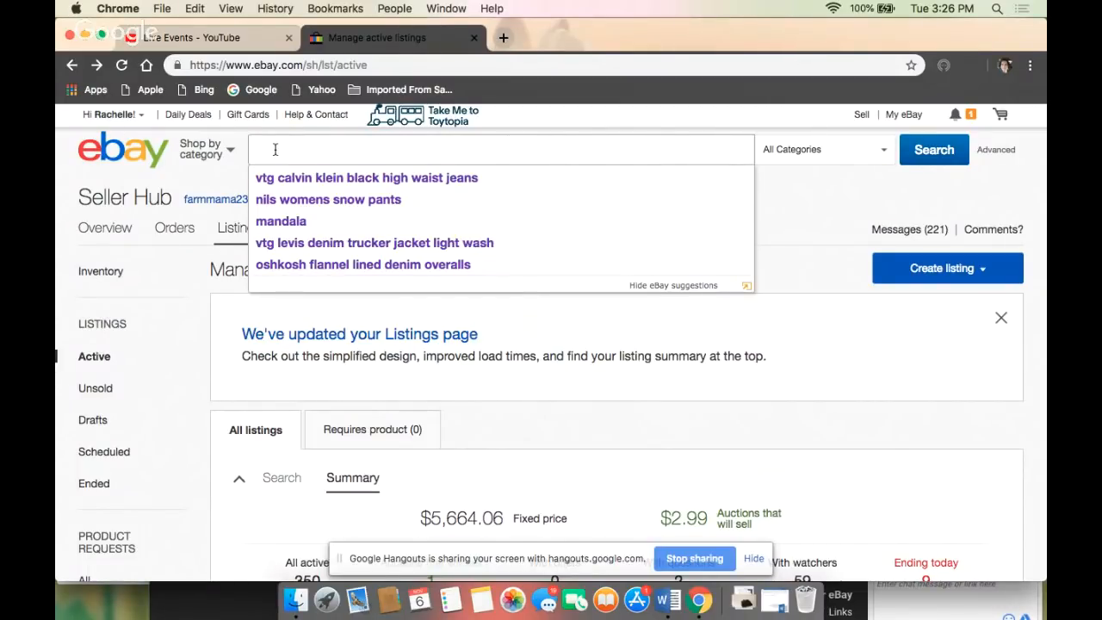
text(tg)
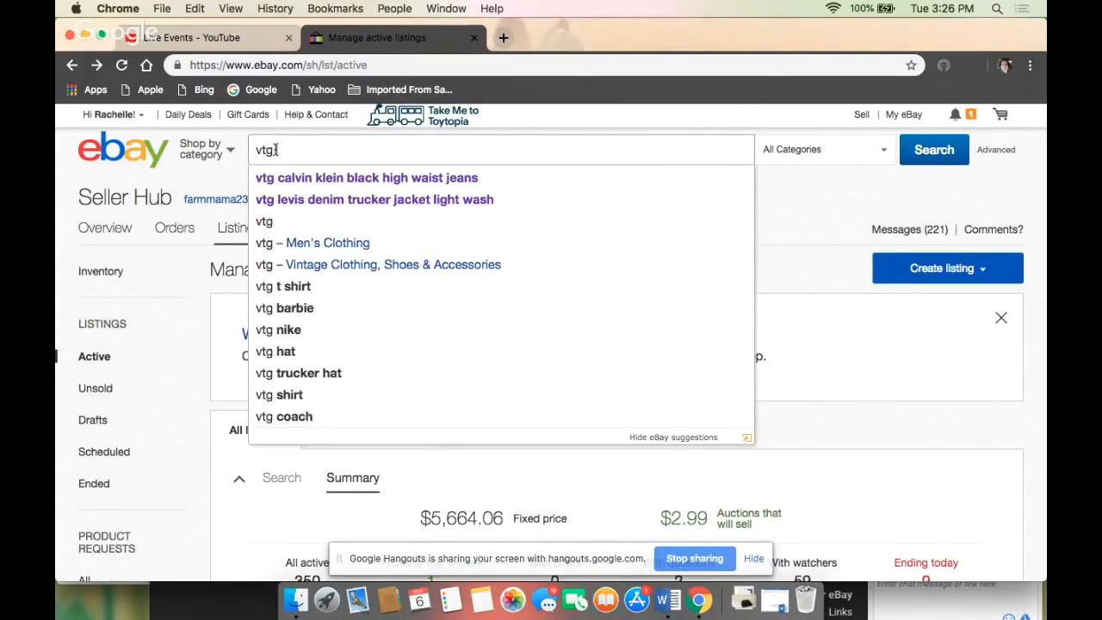
text( levis )
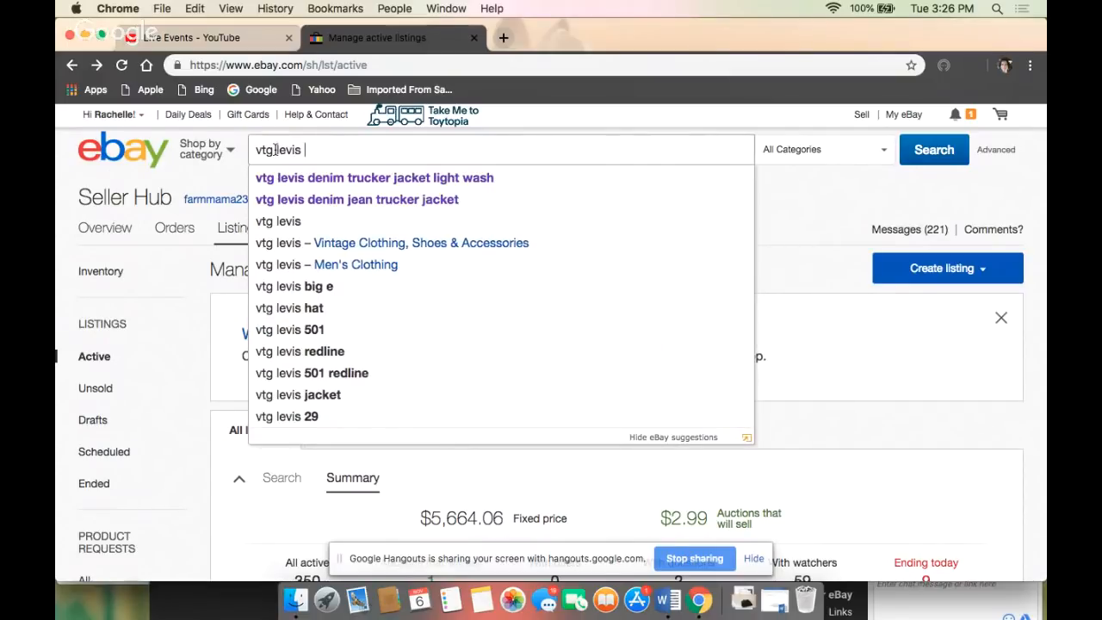
text(505)
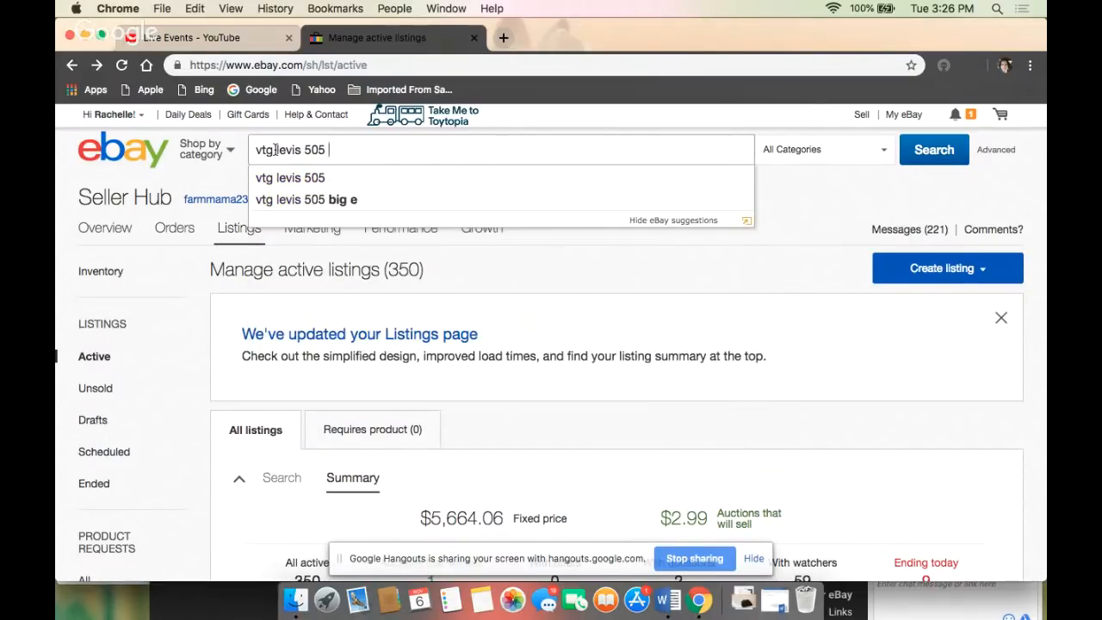
text( stonewas)
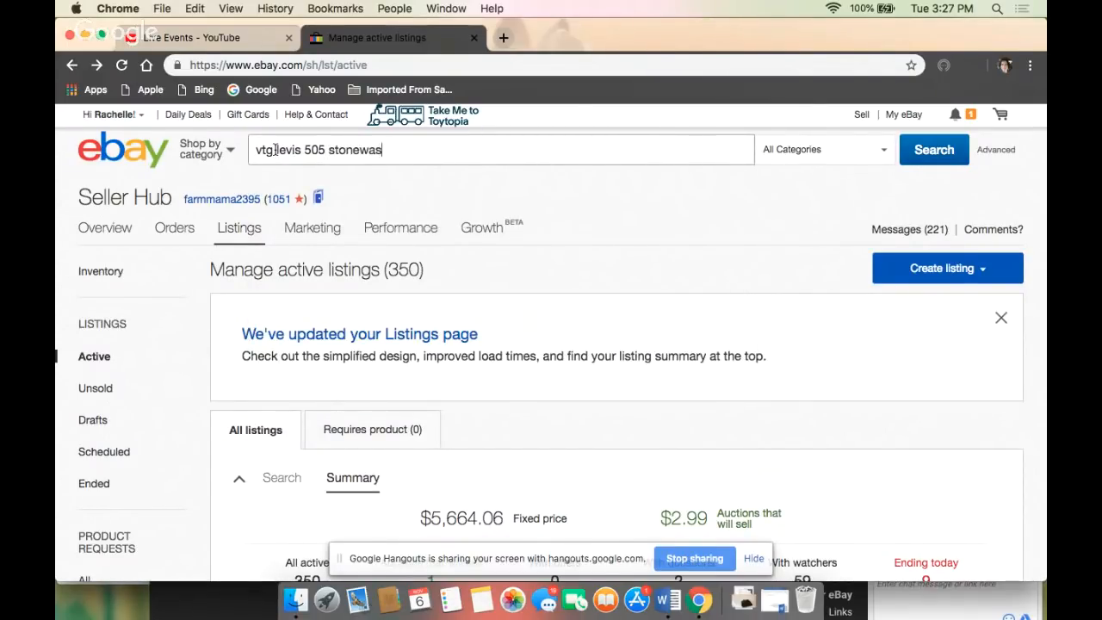
text(h jeans)
key(Return)
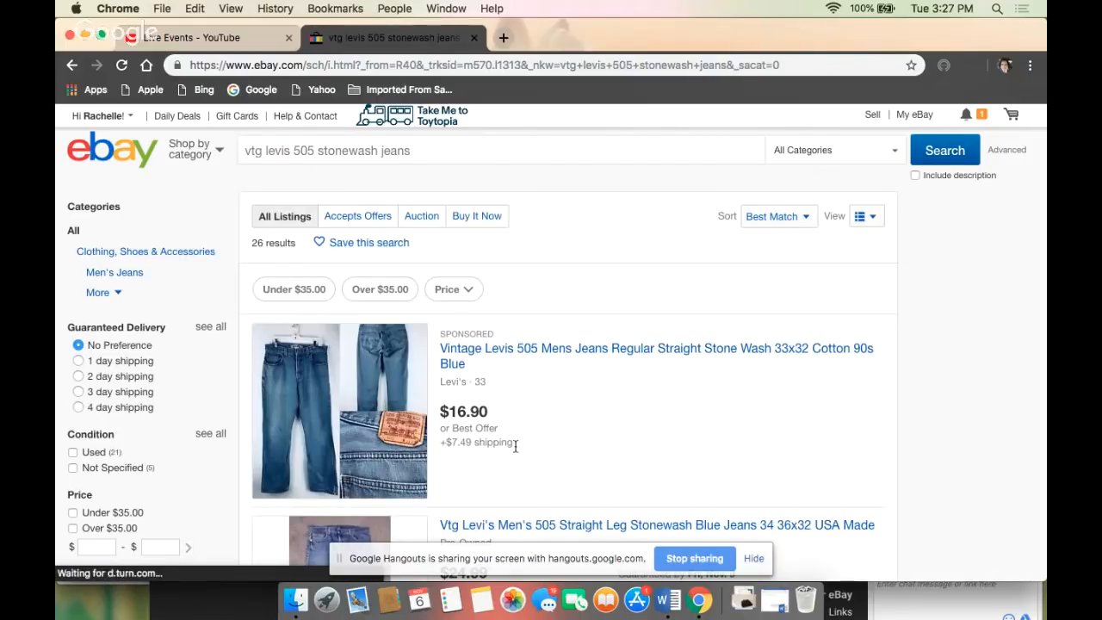
- Examine the asking prices, shipping costs and titles of the active Levi's 505 stonewash jeans listings
scroll(517, 451, down, 5)
scroll(516, 451, down, 10)
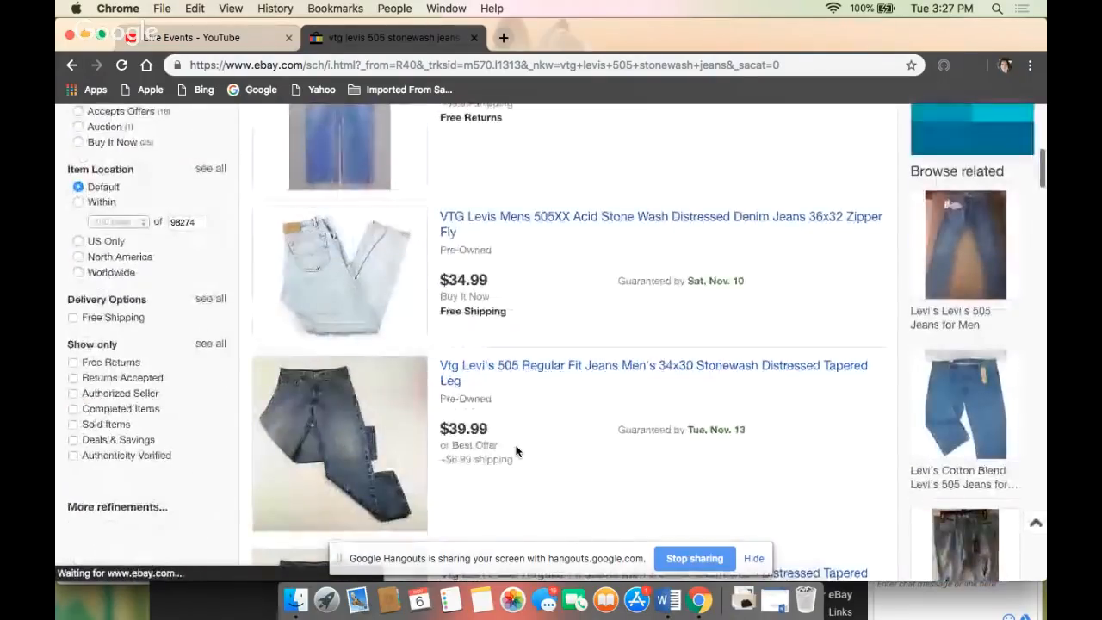
scroll(517, 451, down, 2)
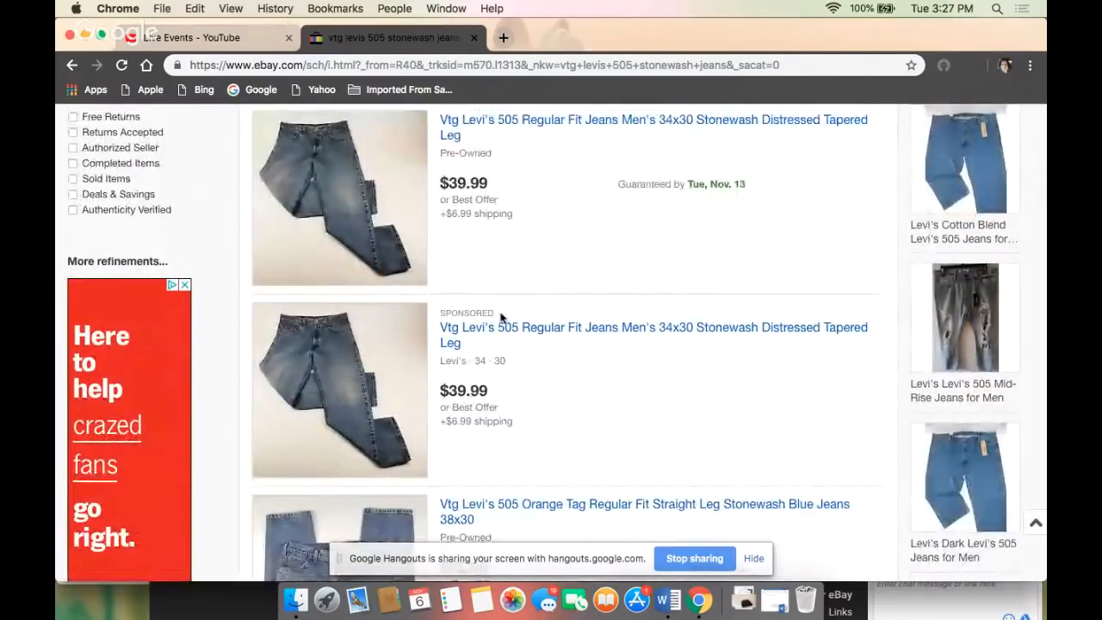
scroll(464, 472, down, 5)
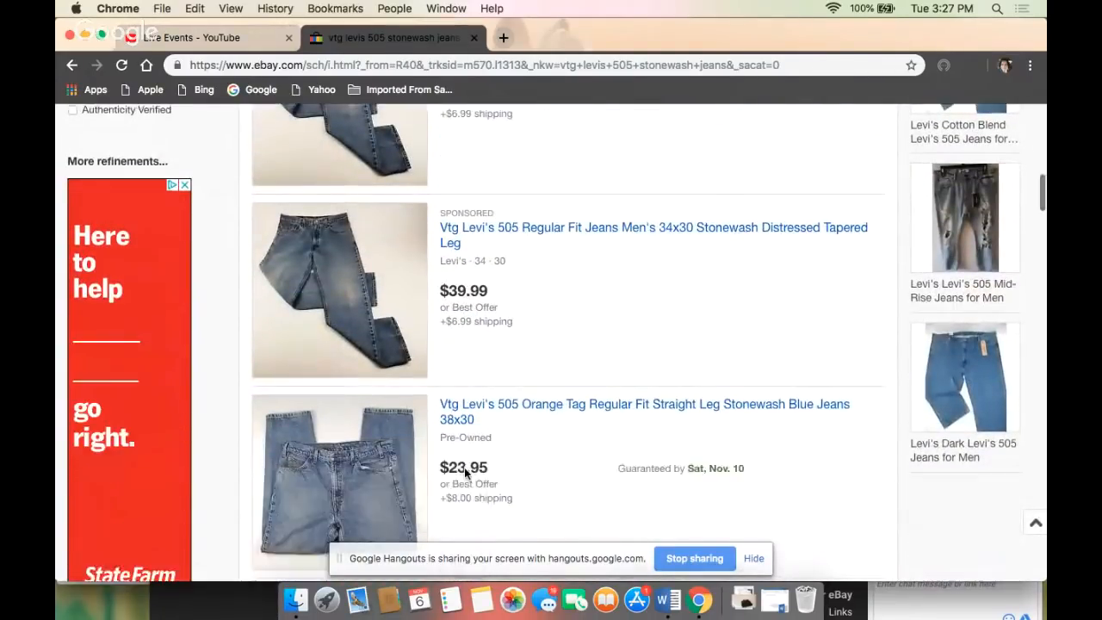
scroll(465, 472, down, 1)
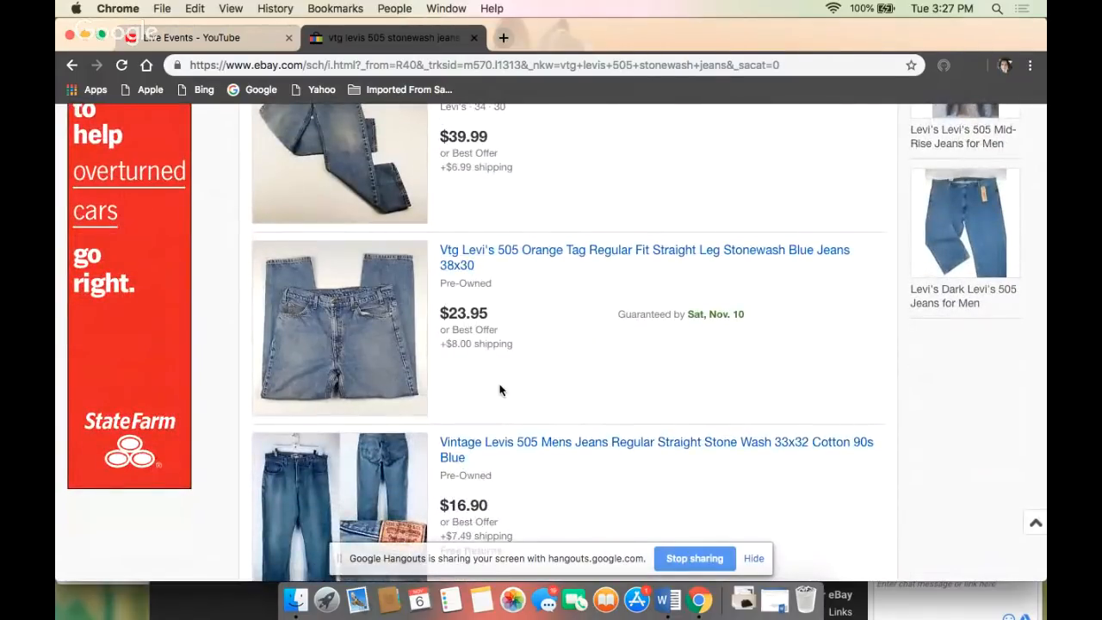
scroll(500, 390, down, 2)
scroll(500, 390, down, 8)
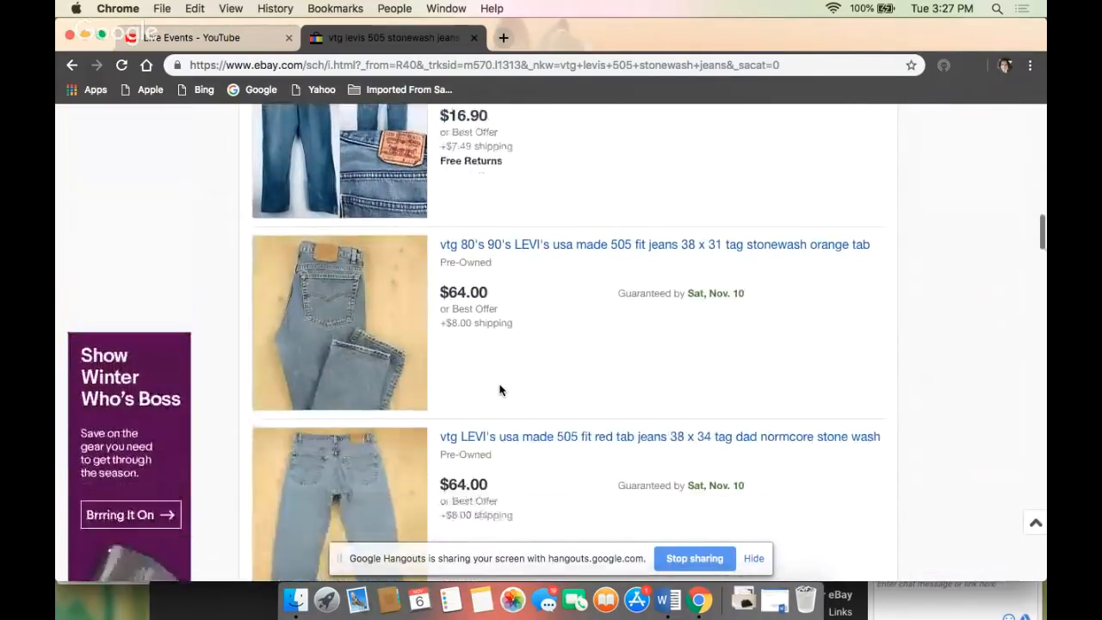
scroll(499, 390, down, 5)
scroll(500, 390, down, 3)
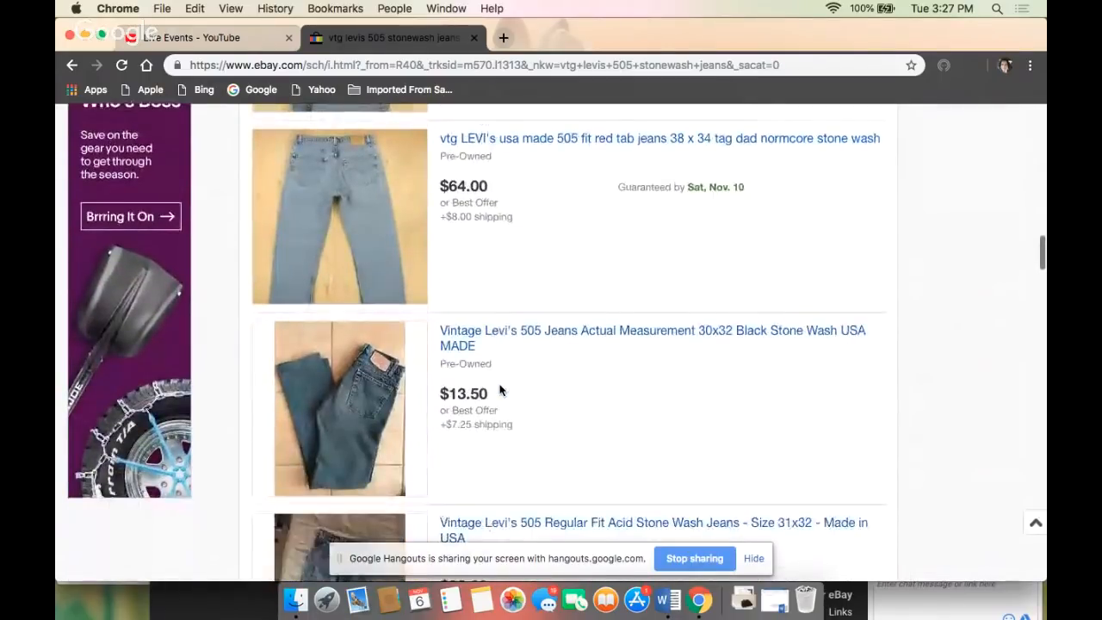
scroll(499, 396, down, 10)
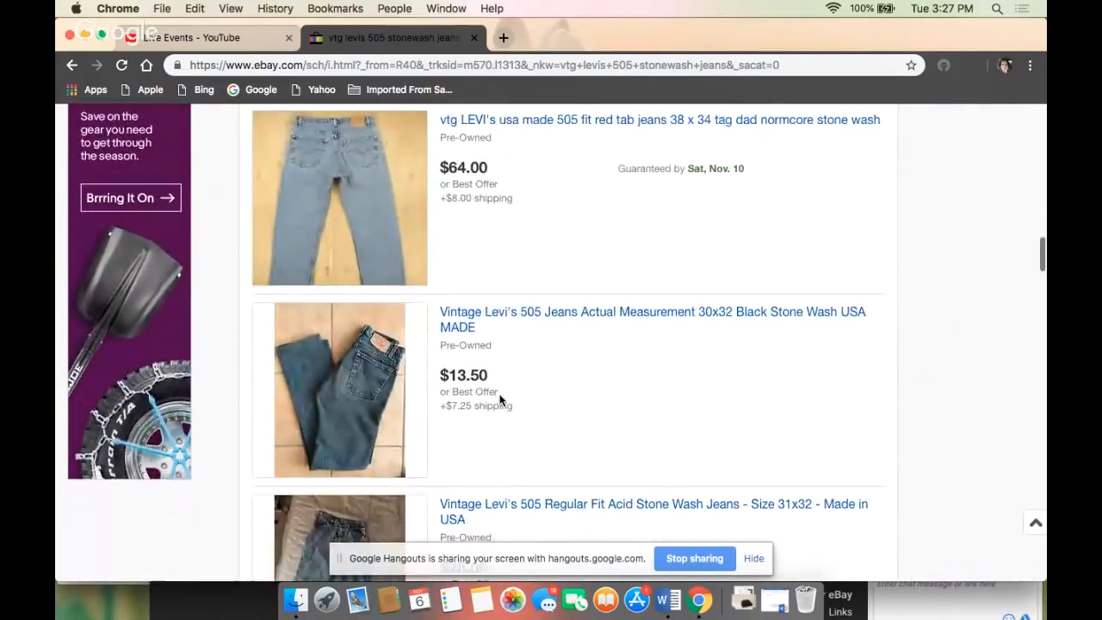
scroll(500, 394, down, 6)
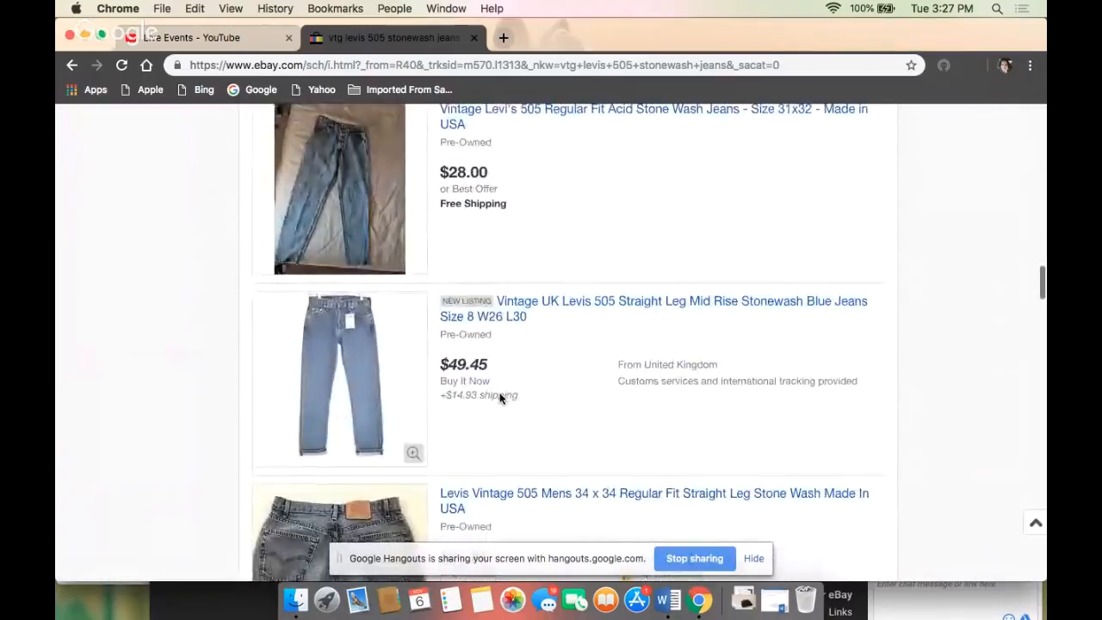
scroll(500, 399, up, 2)
scroll(499, 396, up, 15)
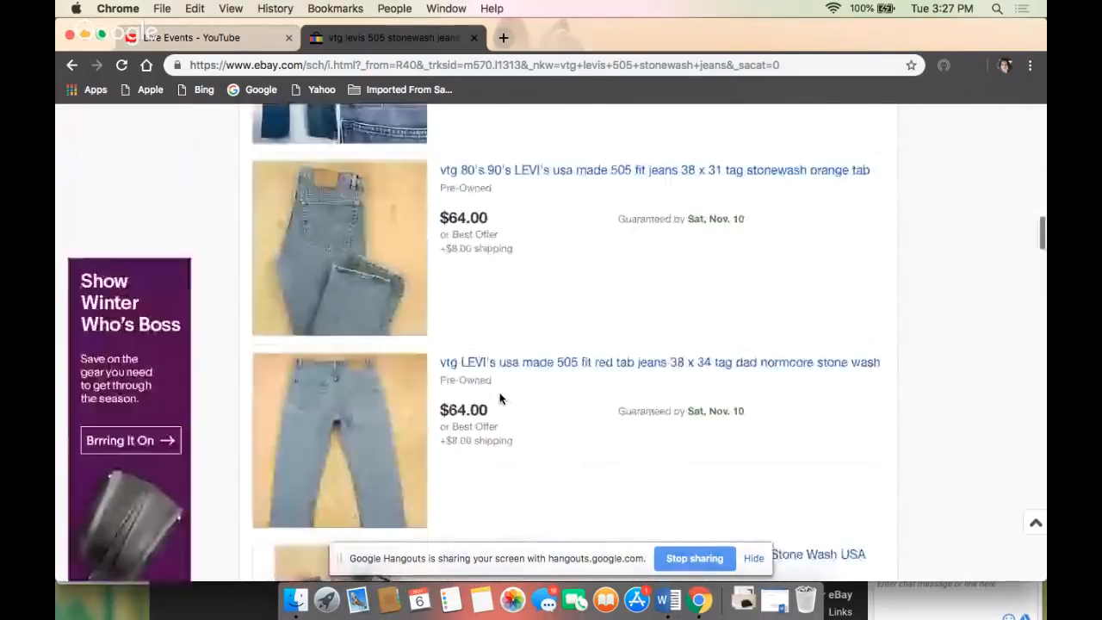
scroll(500, 396, up, 15)
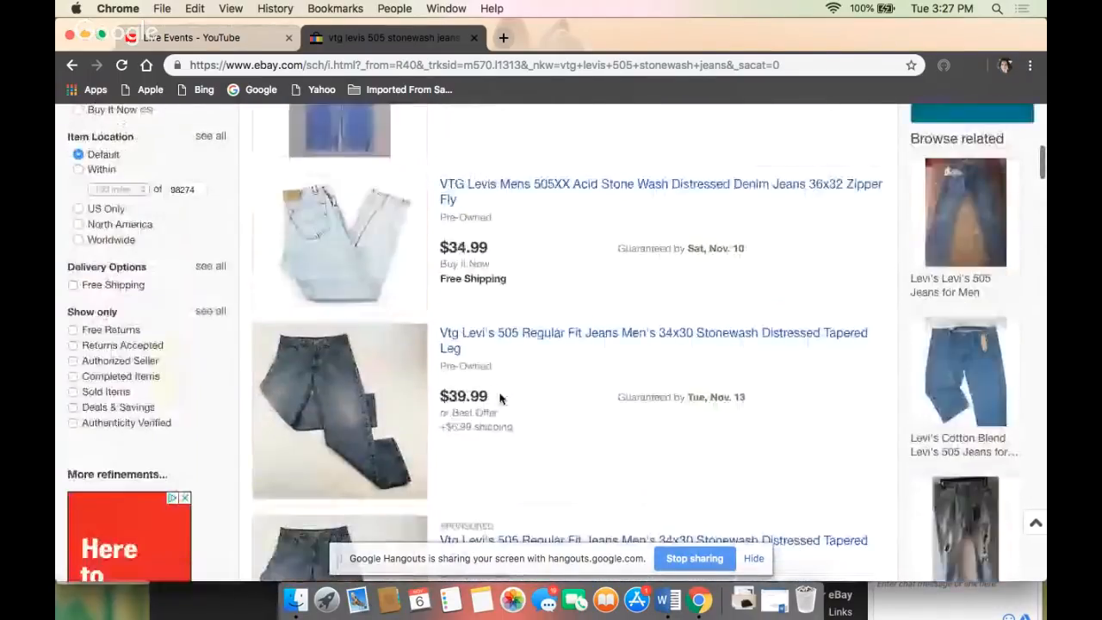
scroll(500, 396, up, 2)
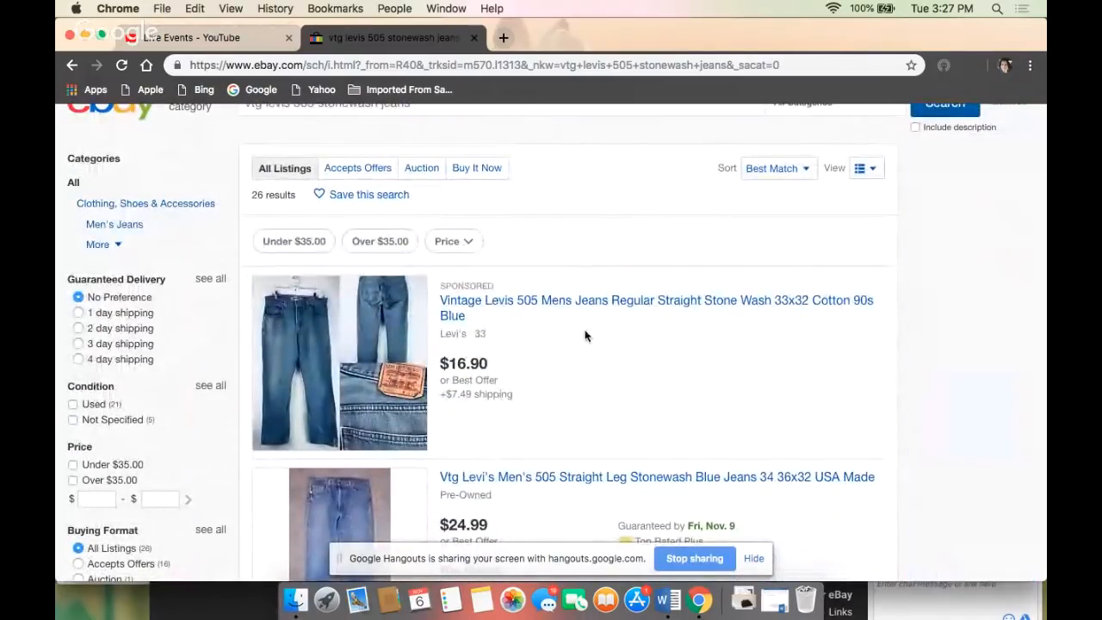
- Filter the jeans search results to show only completed items
scroll(502, 351, down, 2)
scroll(503, 351, down, 3)
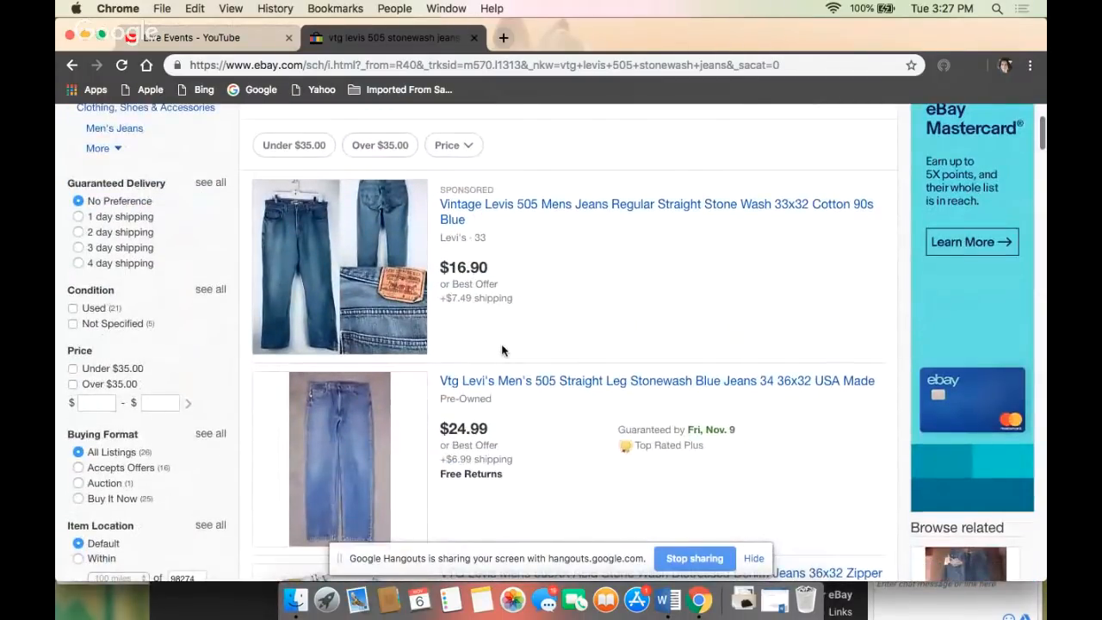
scroll(502, 346, down, 3)
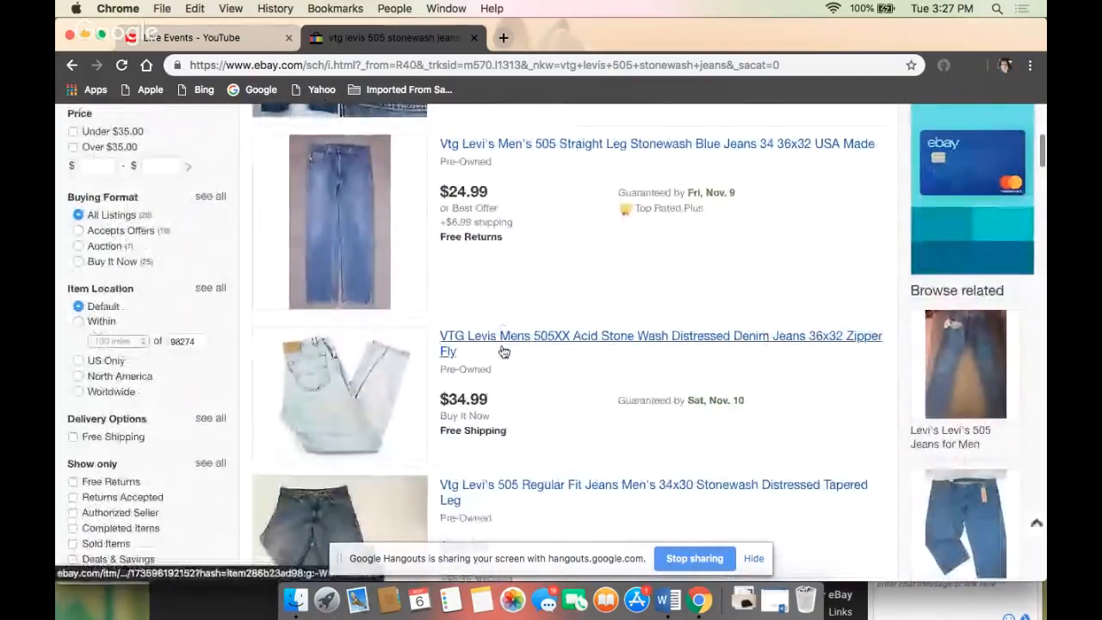
scroll(502, 350, down, 2)
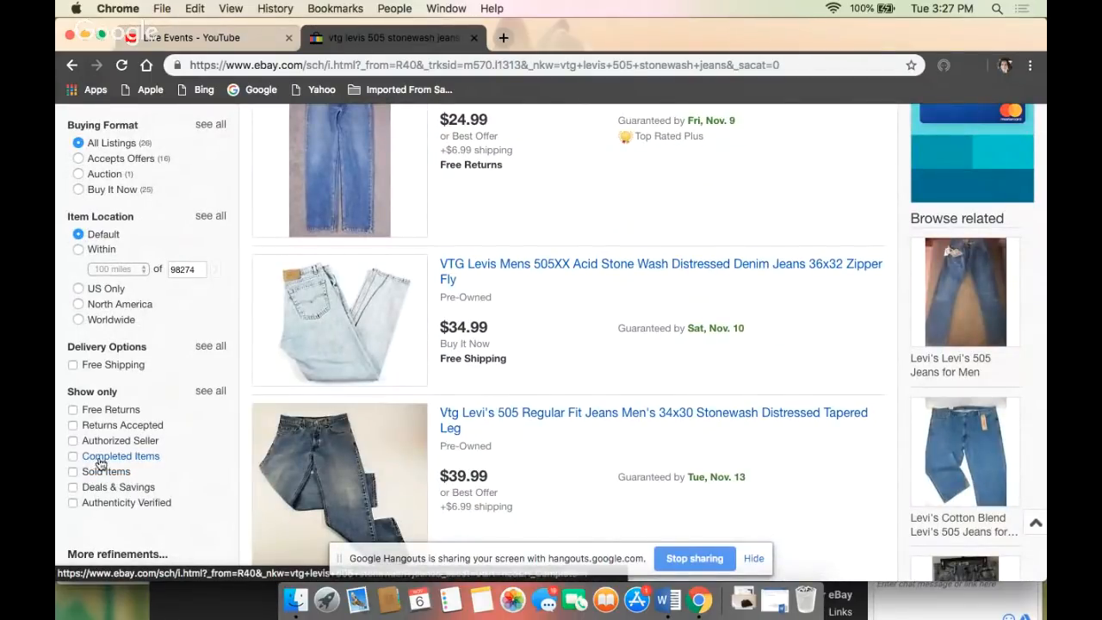
click(100, 459)
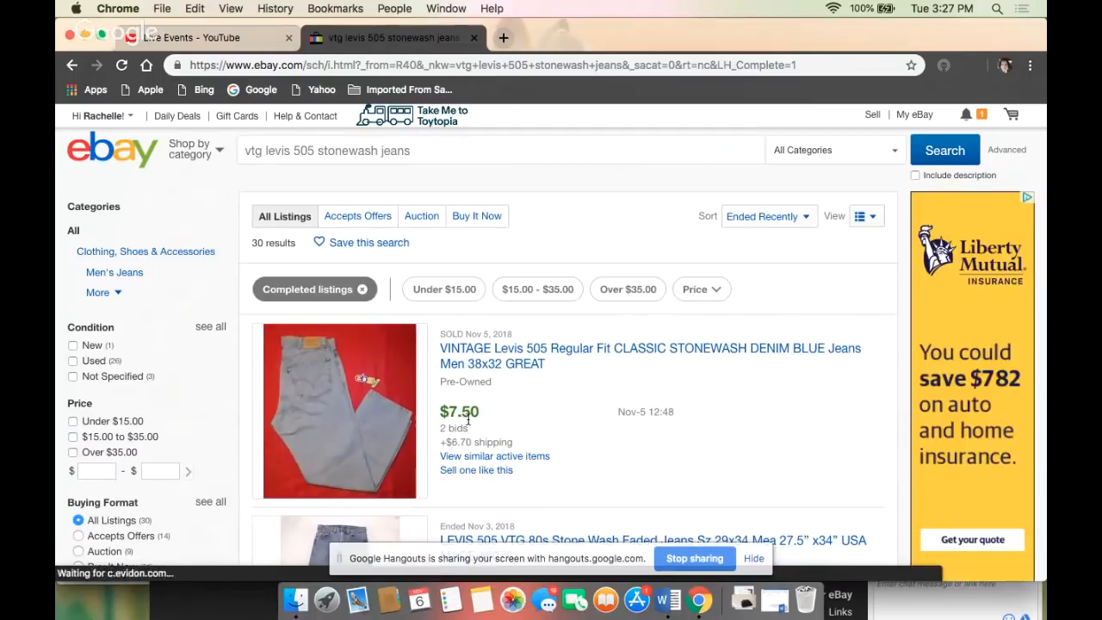
- Examine the completed Levi's 505 stonewash listings, comparing prices, shipping costs and dates of sold and unsold jeans
scroll(524, 422, down, 3)
scroll(523, 422, down, 1)
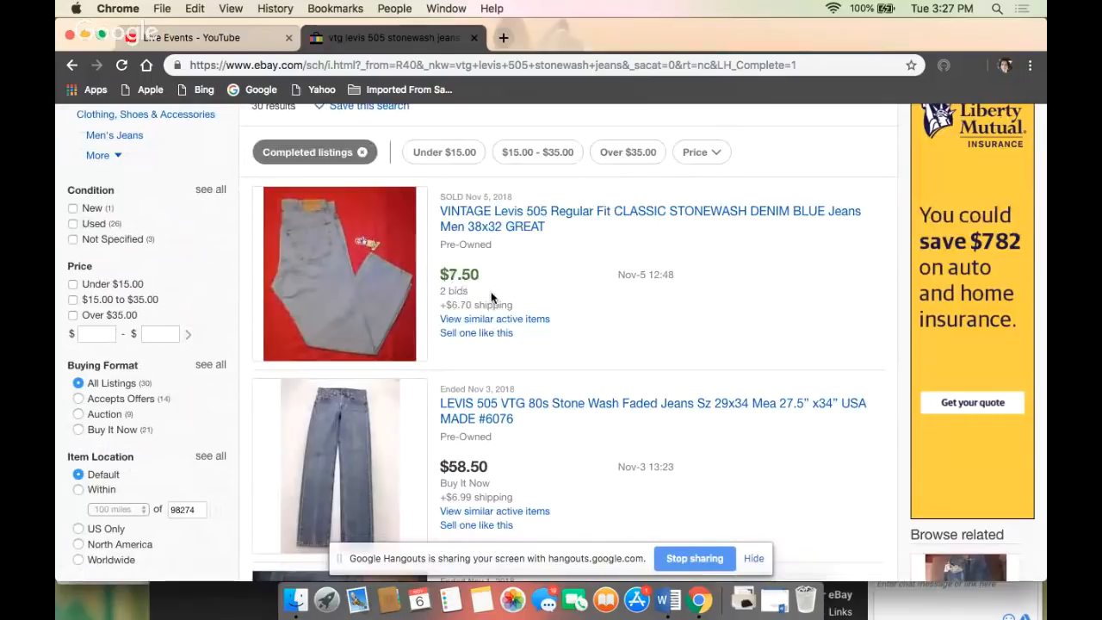
scroll(493, 298, down, 4)
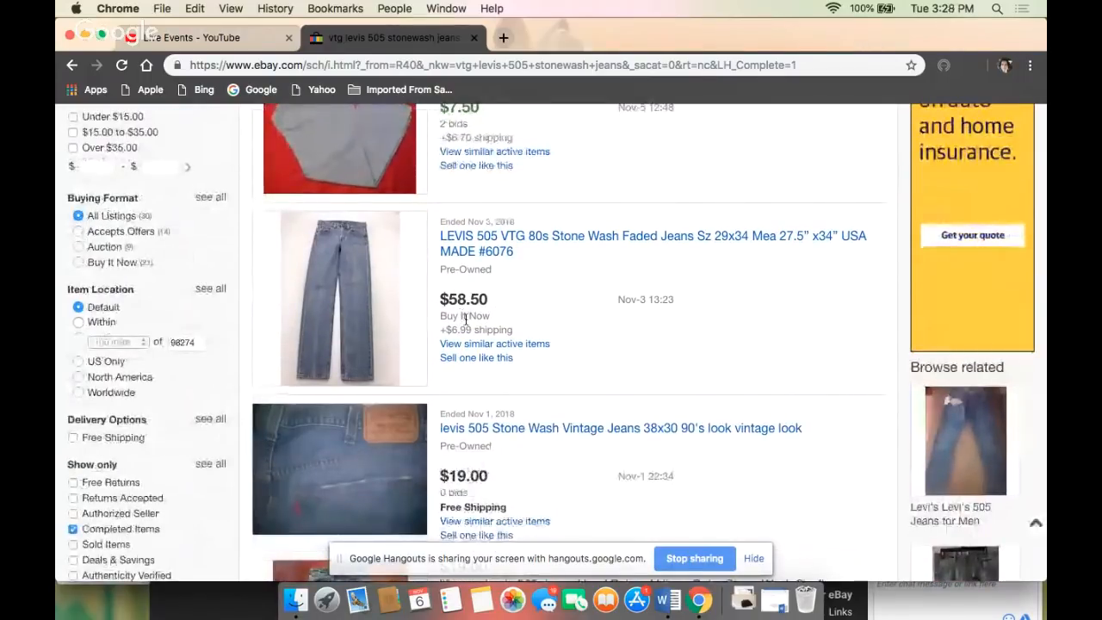
scroll(495, 312, down, 2)
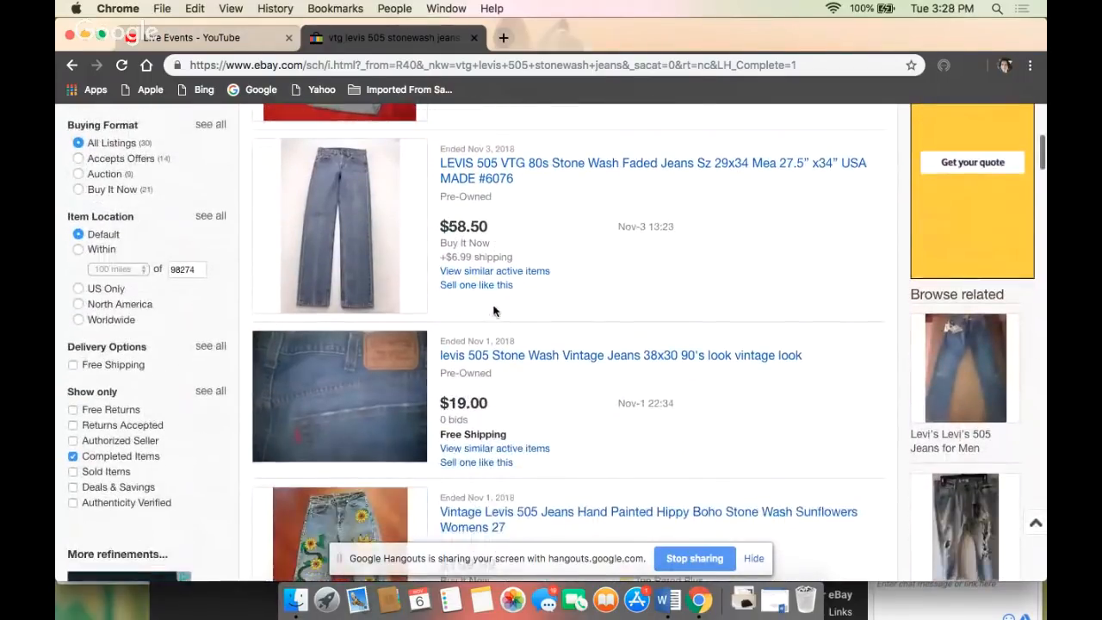
scroll(502, 368, down, 5)
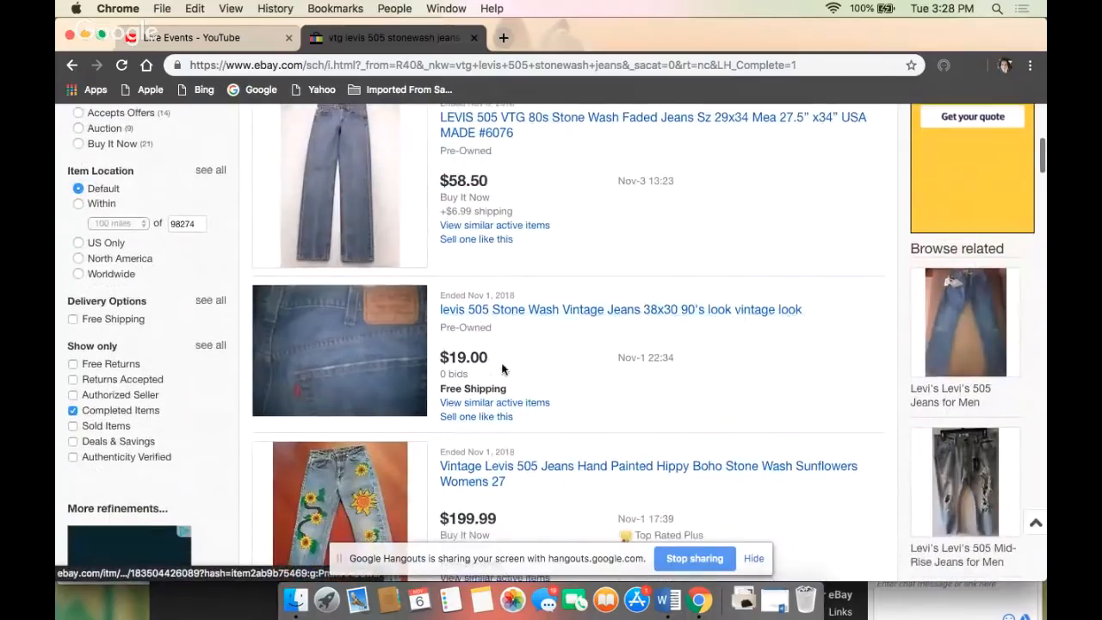
scroll(503, 369, down, 10)
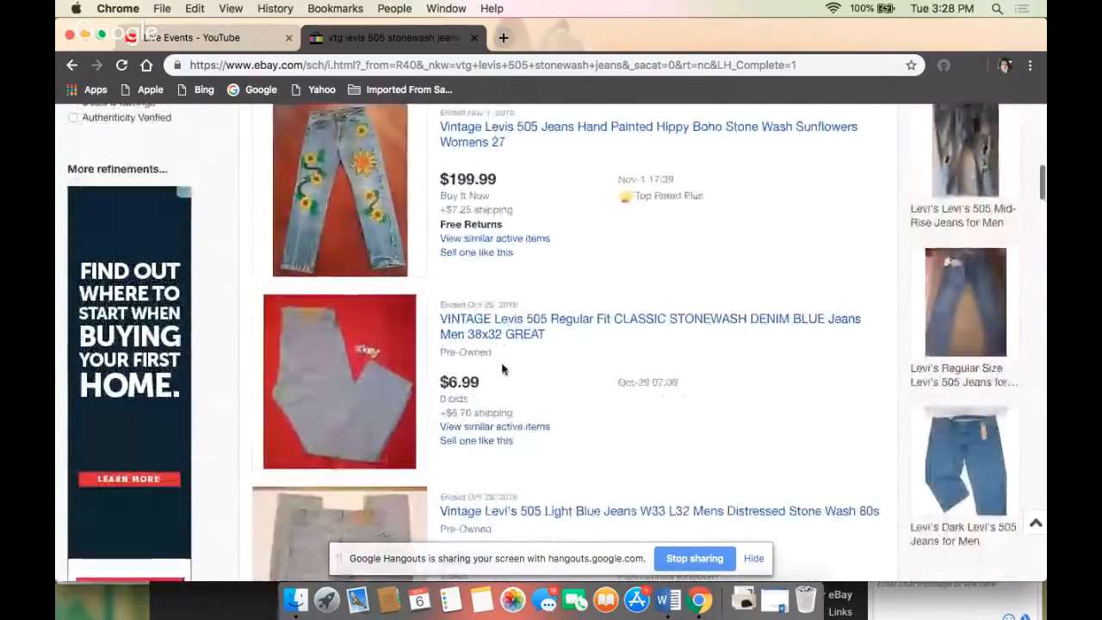
scroll(503, 369, down, 15)
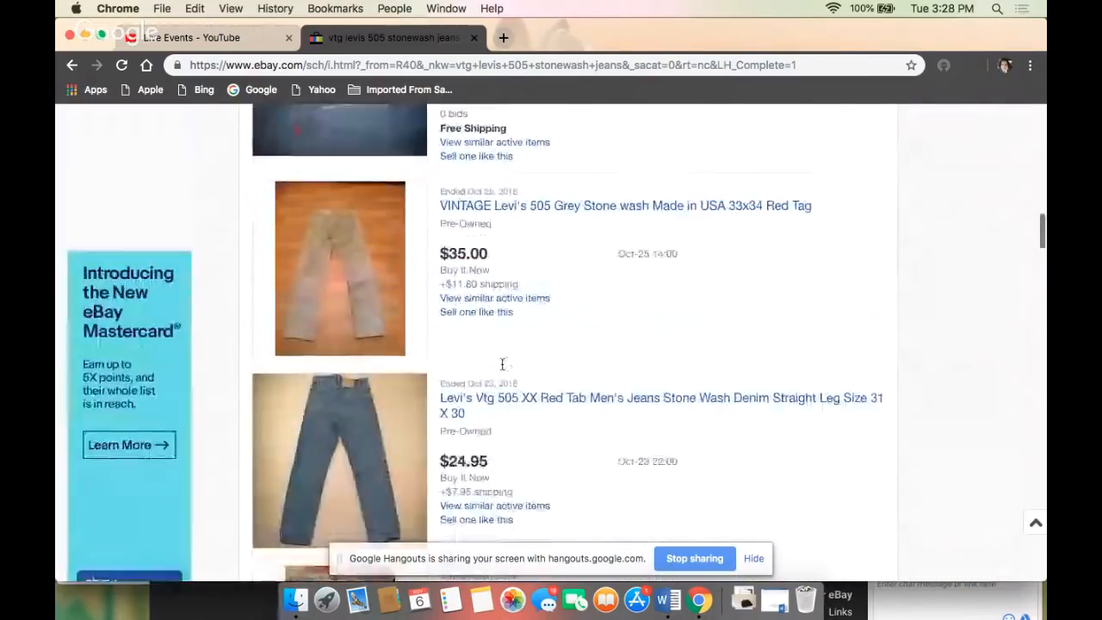
scroll(503, 369, down, 10)
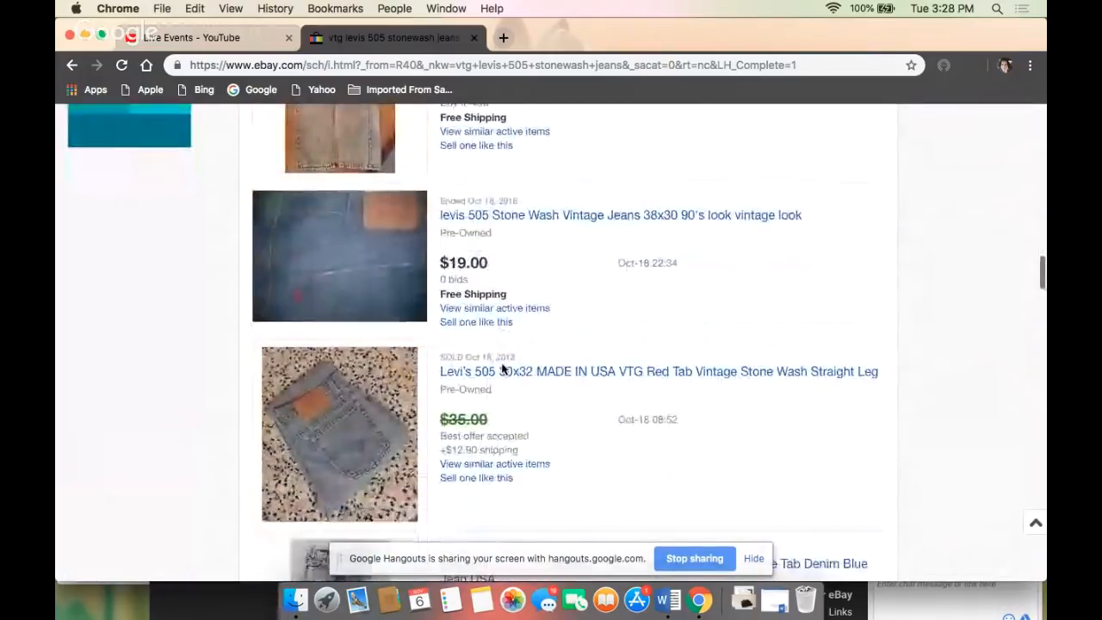
scroll(503, 364, down, 2)
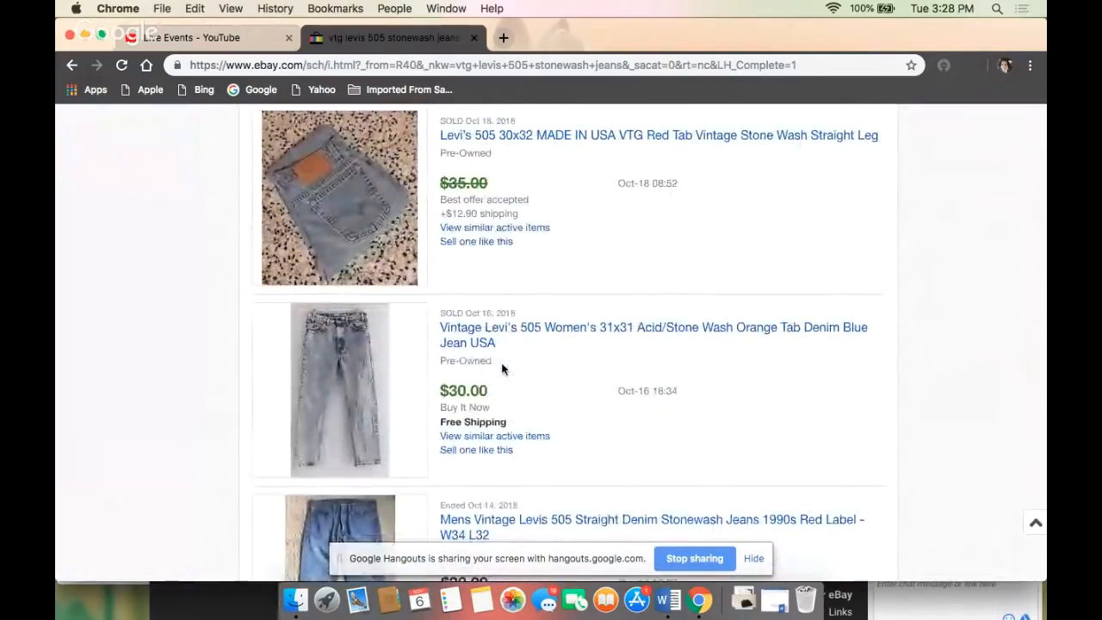
scroll(503, 368, down, 5)
scroll(503, 368, down, 9)
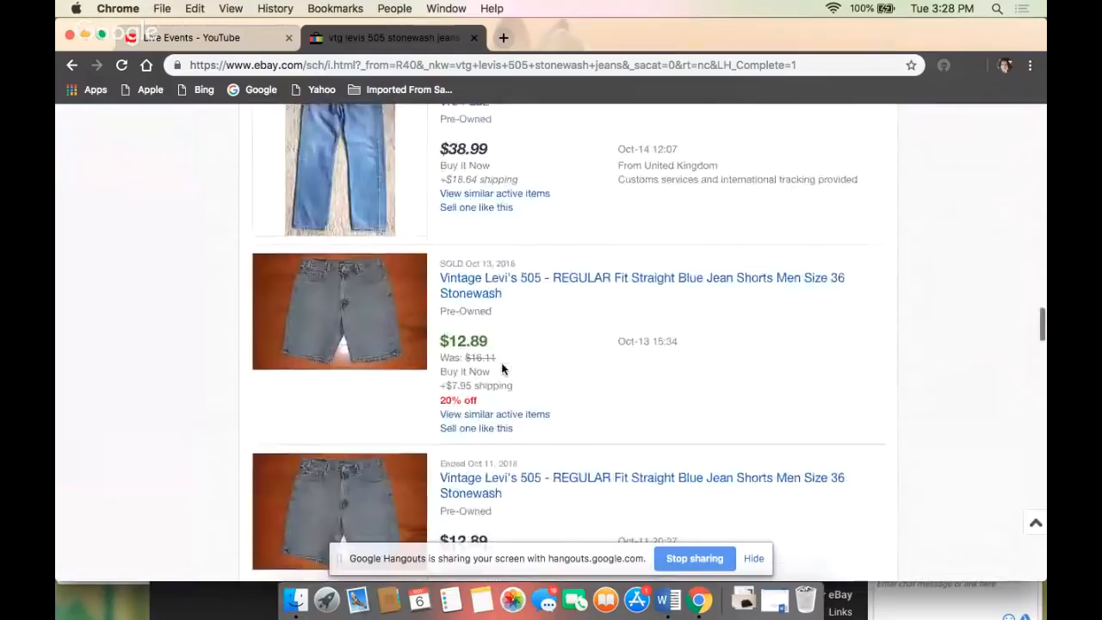
scroll(503, 368, down, 5)
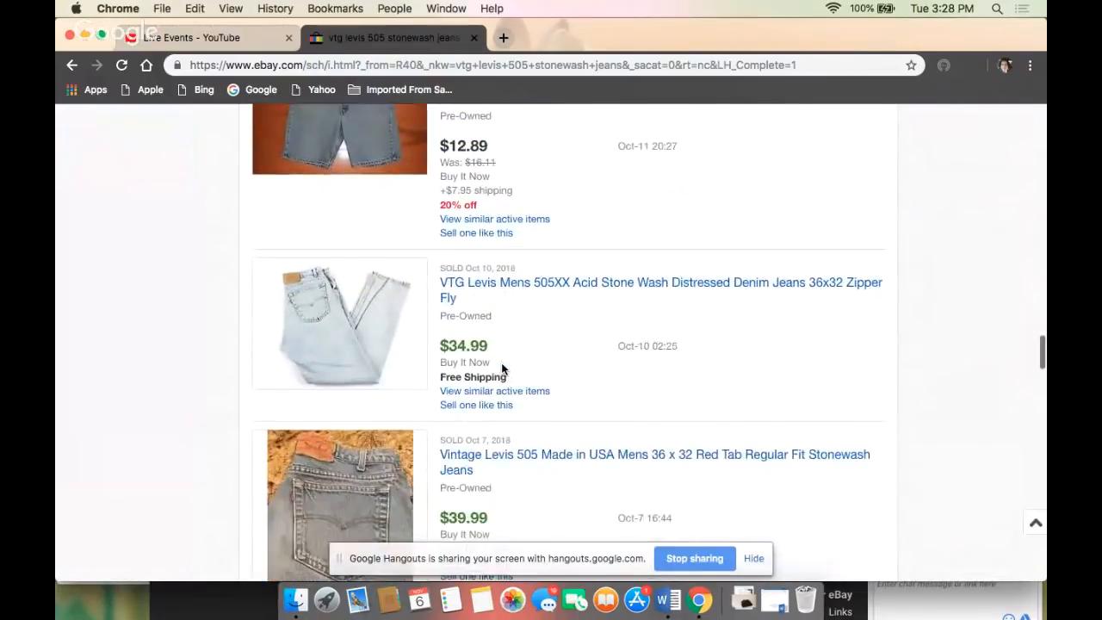
scroll(503, 368, down, 4)
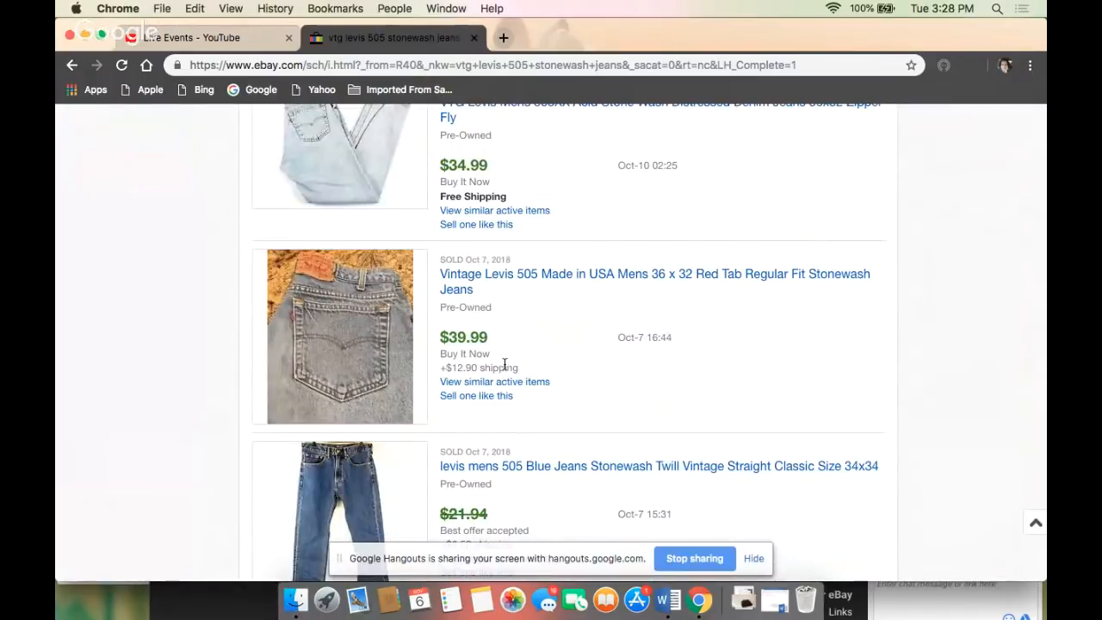
scroll(529, 393, up, 3)
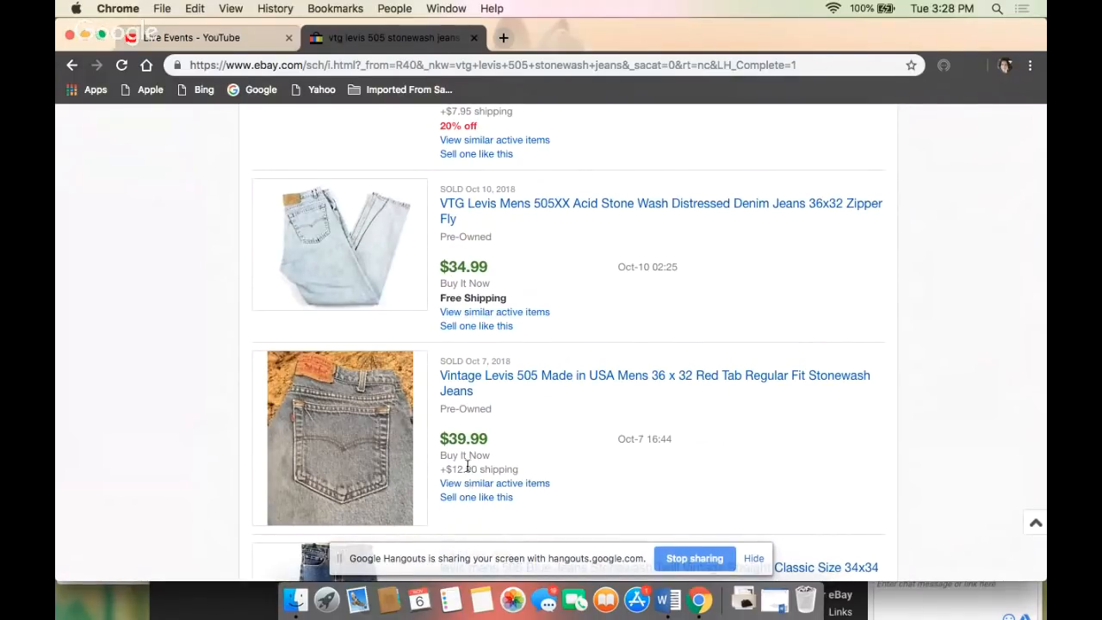
scroll(467, 466, down, 15)
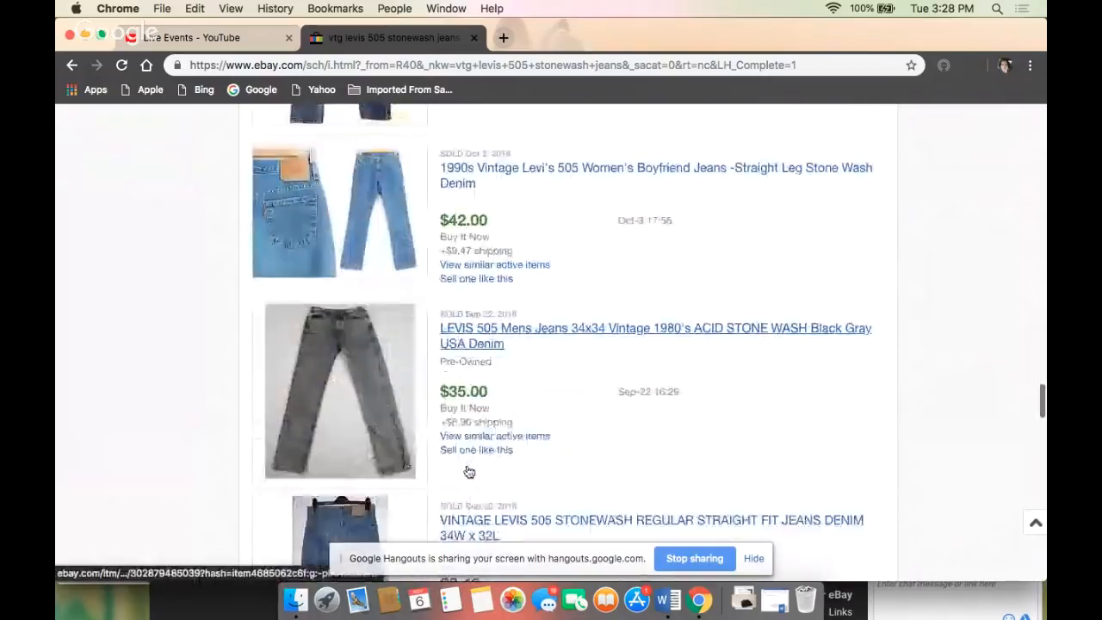
scroll(469, 471, down, 9)
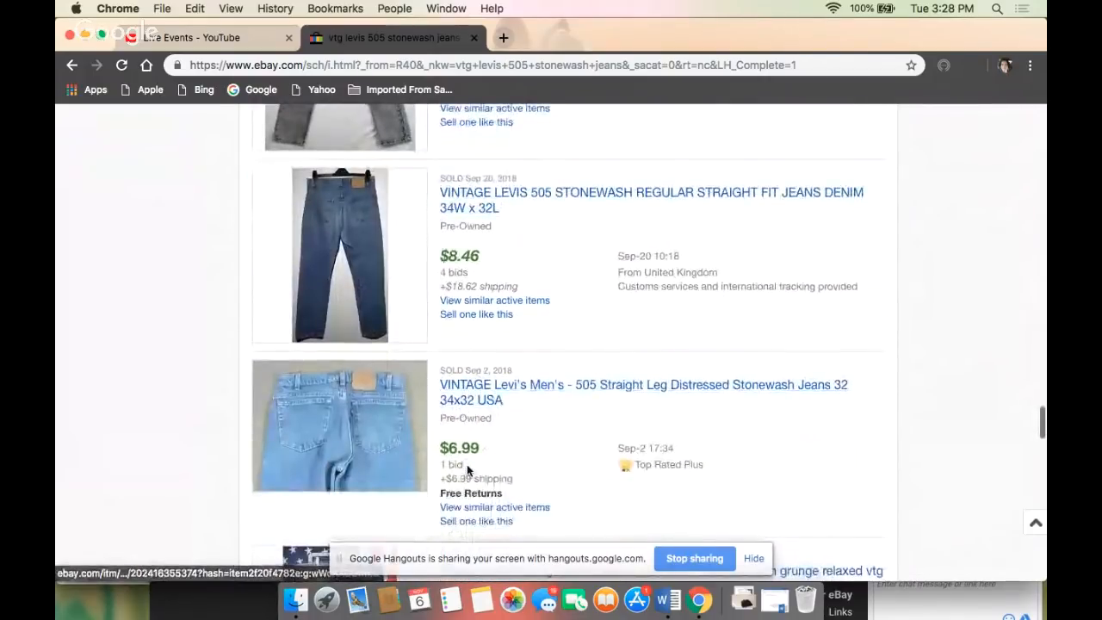
- Narrow the completed jeans results to sold items only
scroll(468, 469, up, 20)
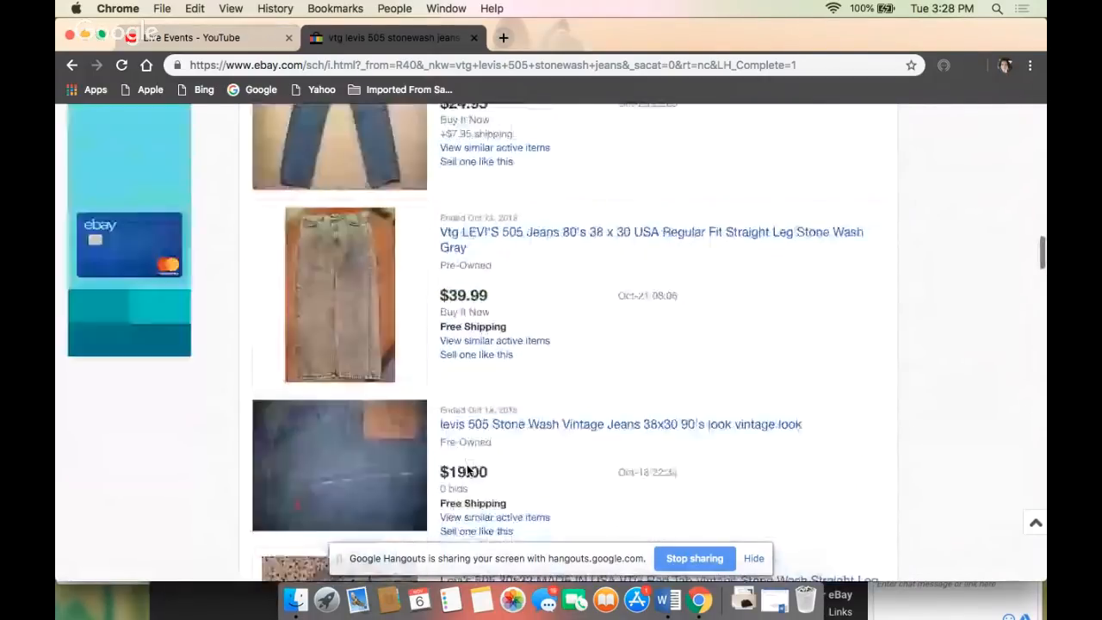
scroll(467, 470, up, 20)
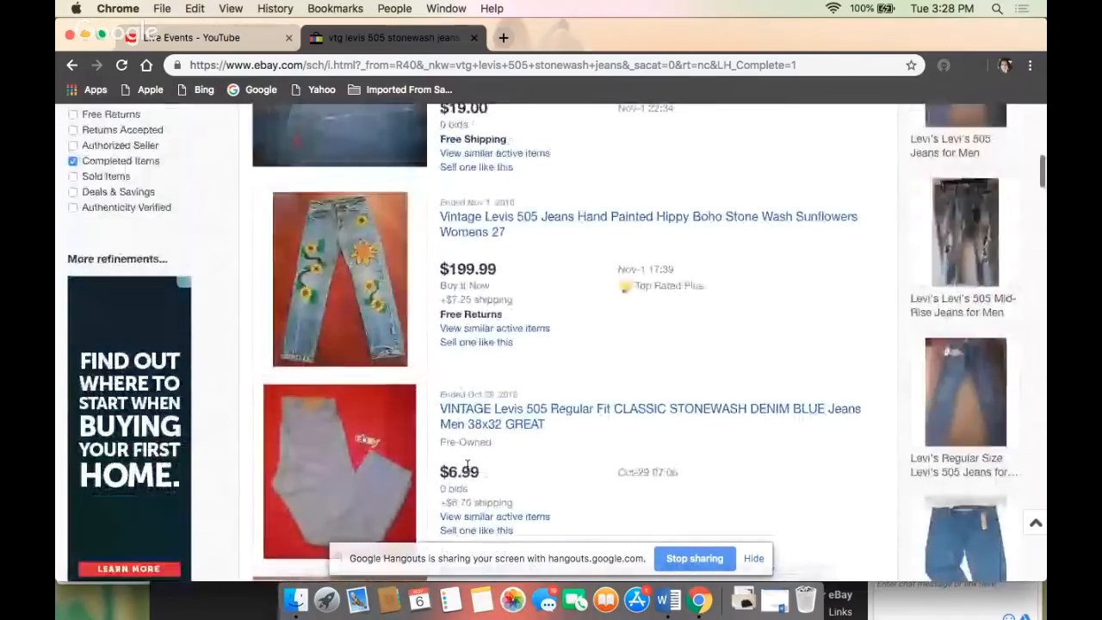
scroll(466, 465, up, 6)
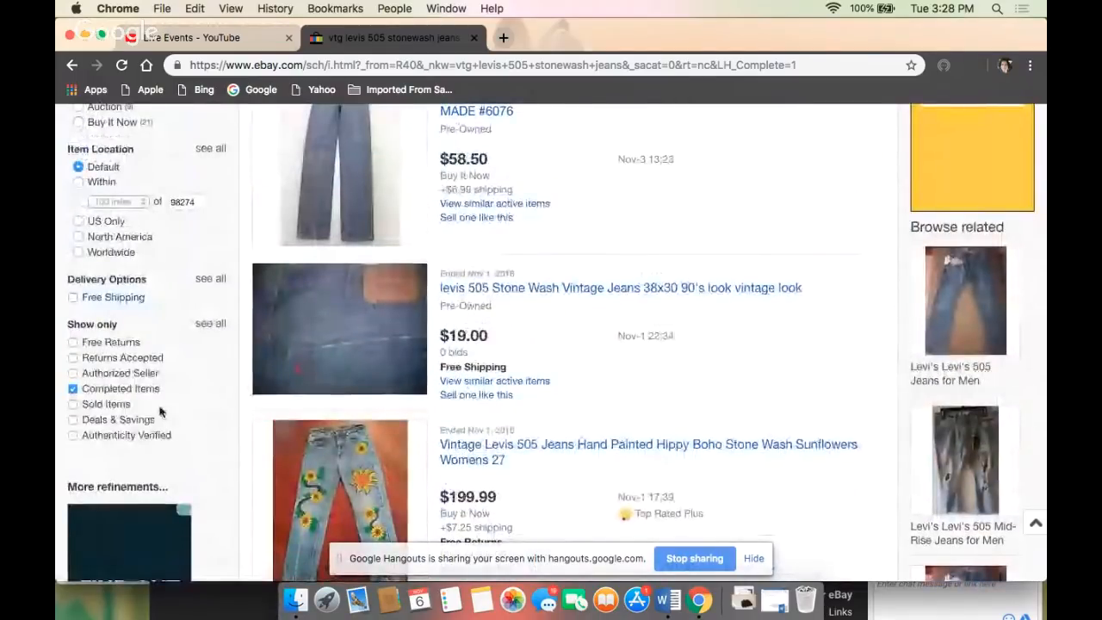
click(111, 408)
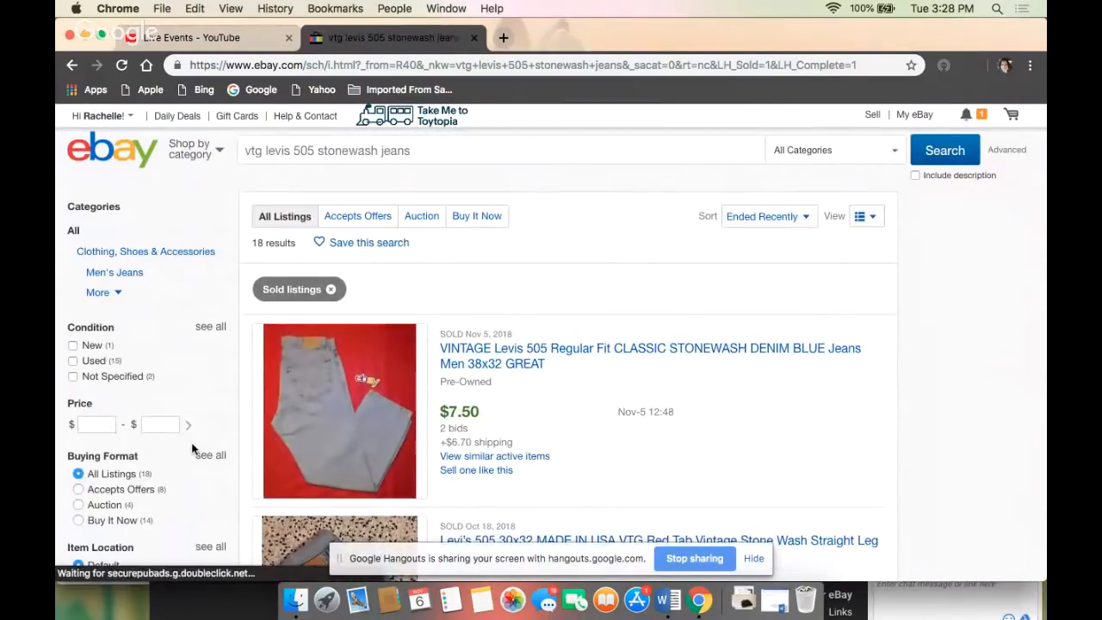
- Review the sold Levi's 505 stonewash listings for their selling prices, accepted offers, shipping costs and sale dates
scroll(508, 465, down, 5)
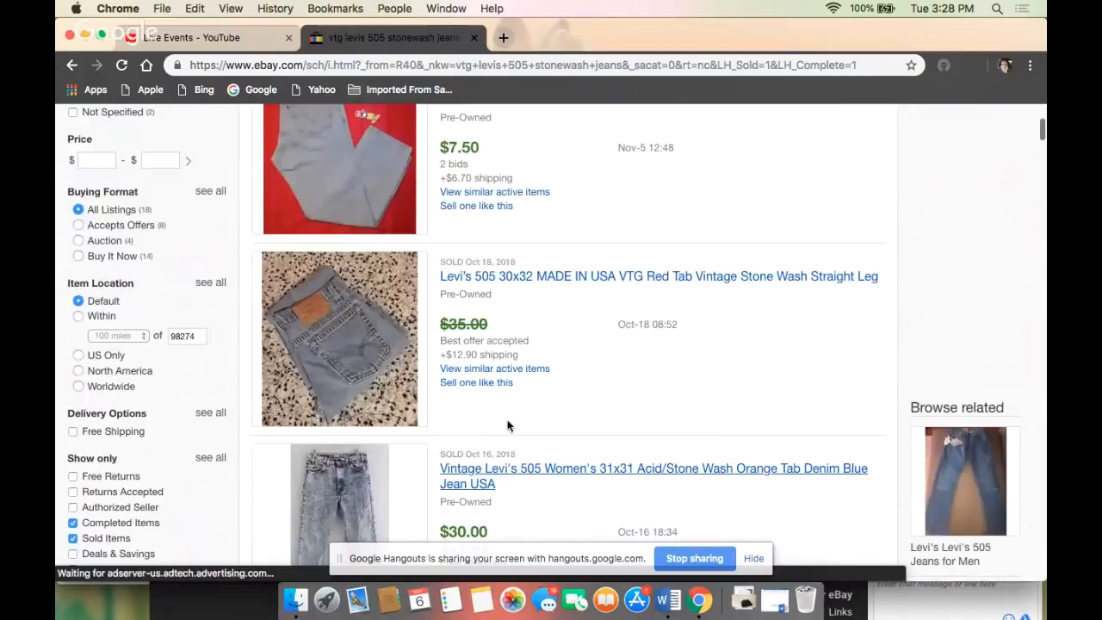
scroll(508, 425, up, 5)
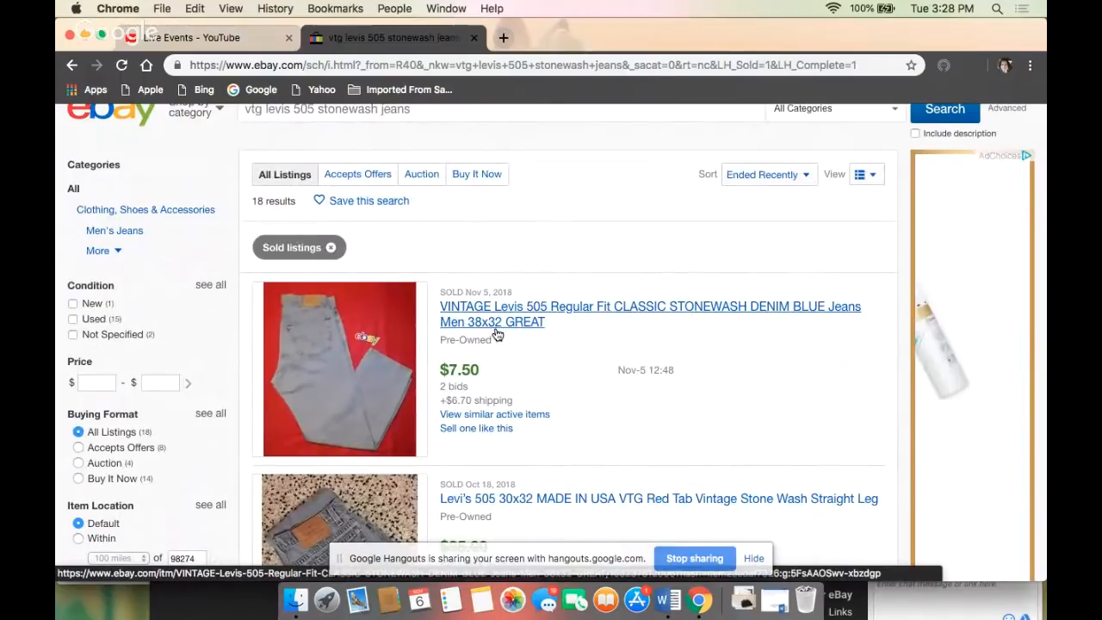
scroll(497, 334, down, 2)
scroll(496, 334, down, 5)
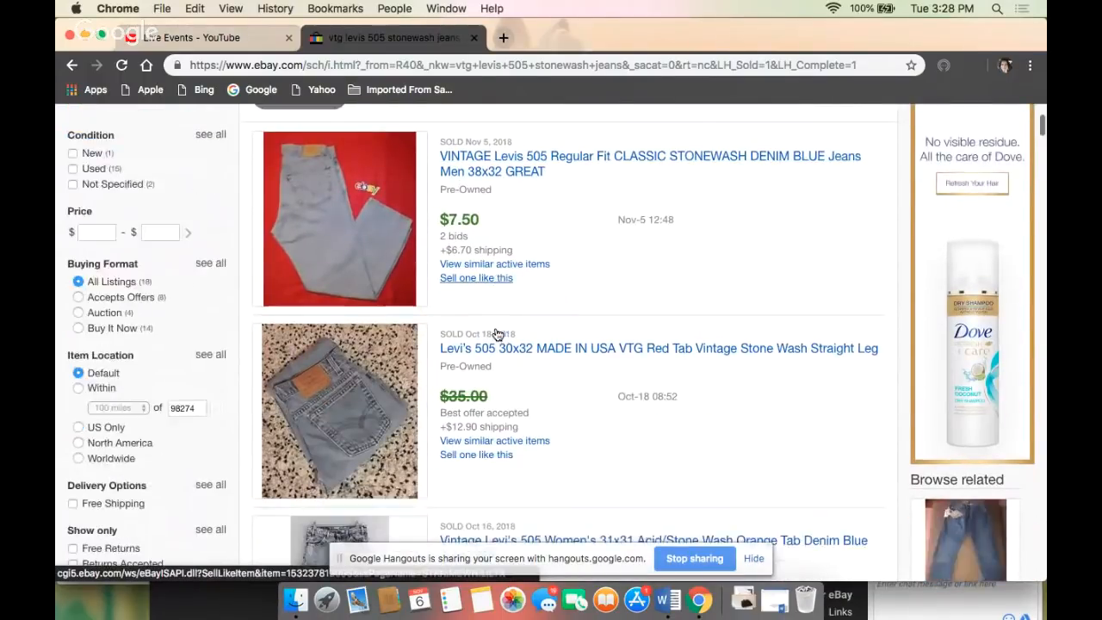
scroll(496, 333, down, 4)
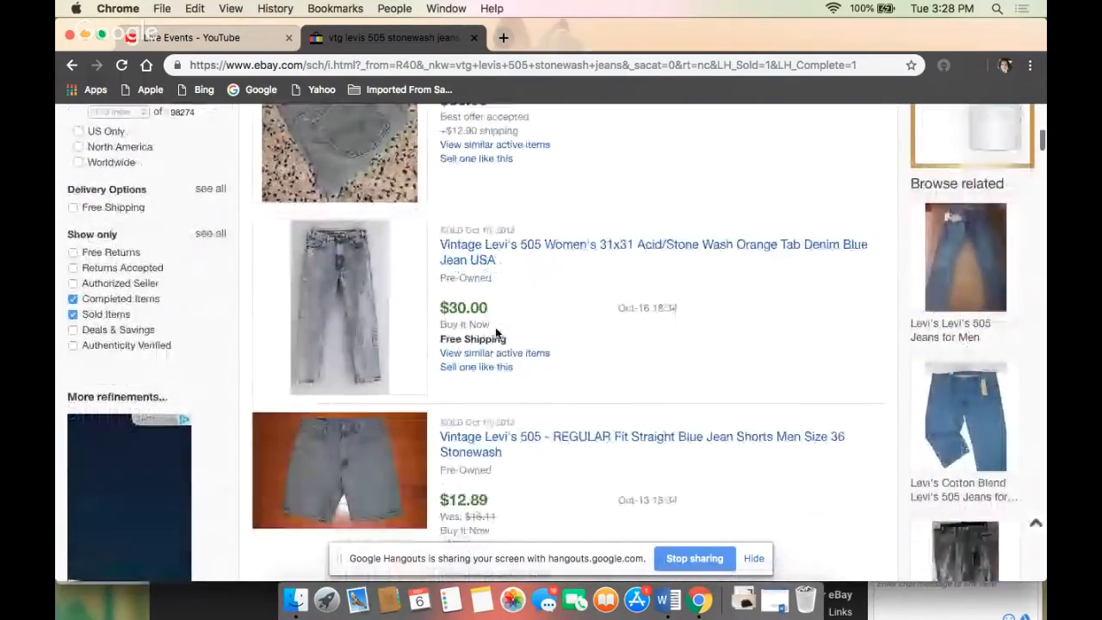
scroll(496, 335, down, 6)
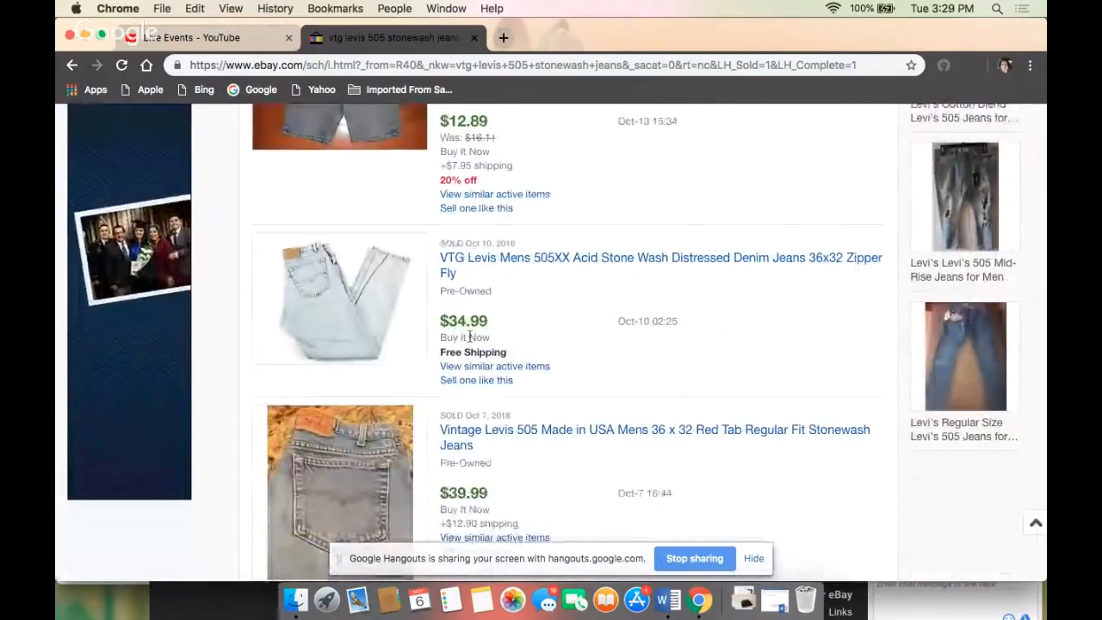
scroll(473, 342, down, 3)
scroll(472, 343, down, 8)
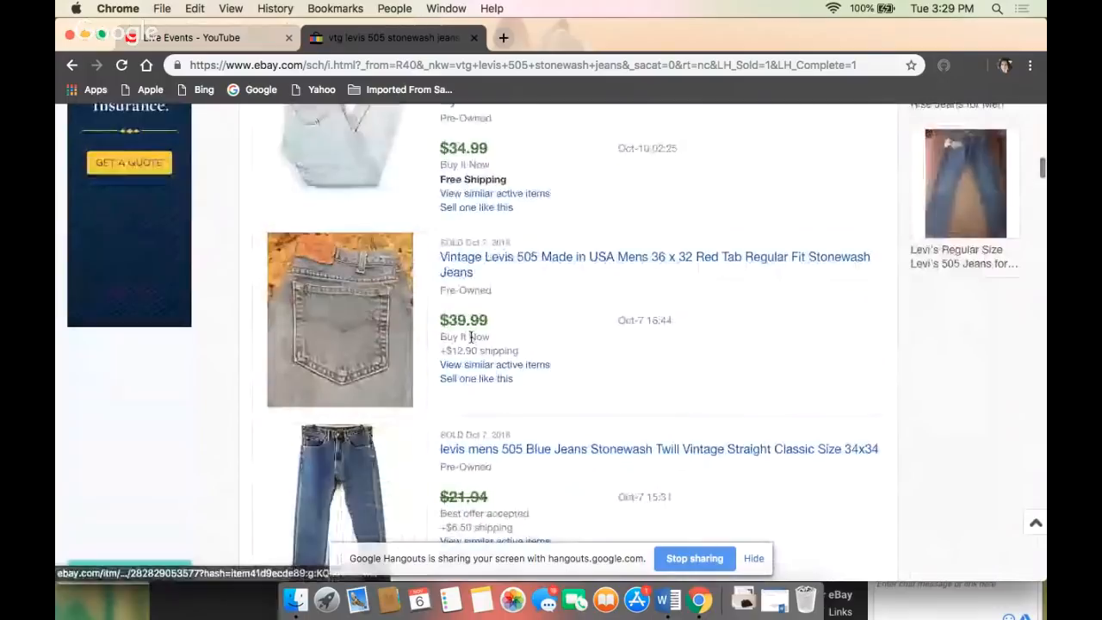
scroll(472, 342, down, 5)
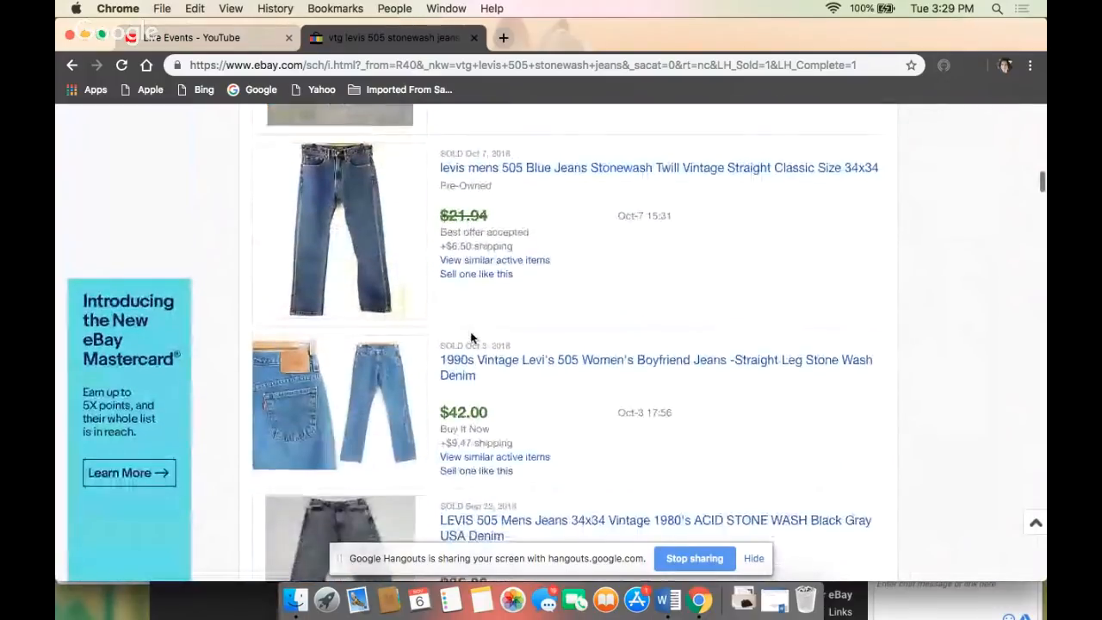
scroll(472, 340, down, 4)
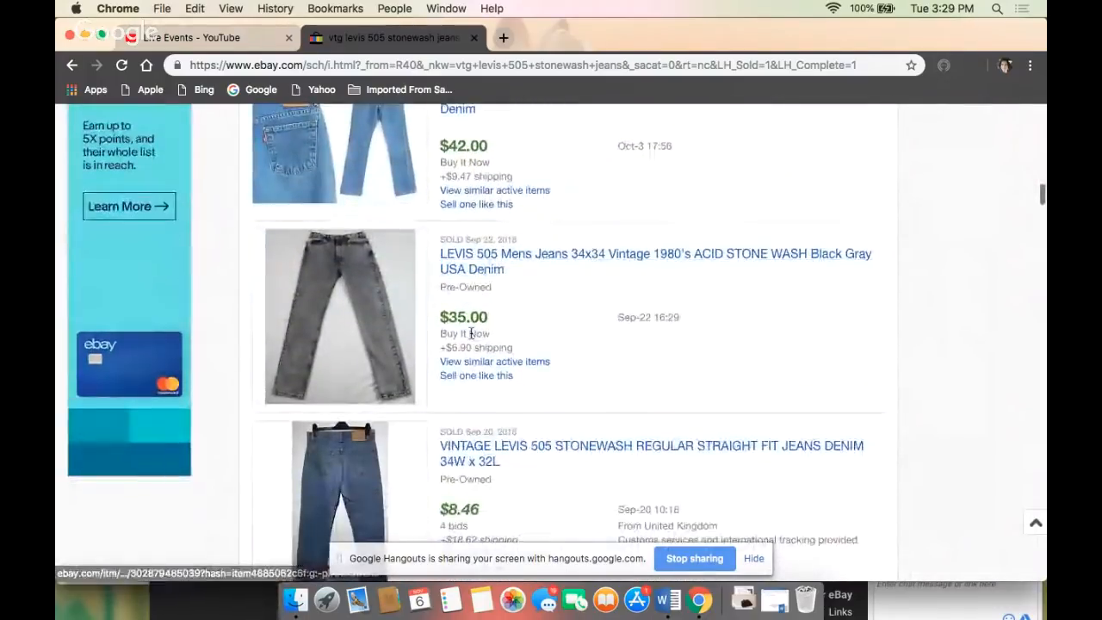
scroll(472, 338, down, 5)
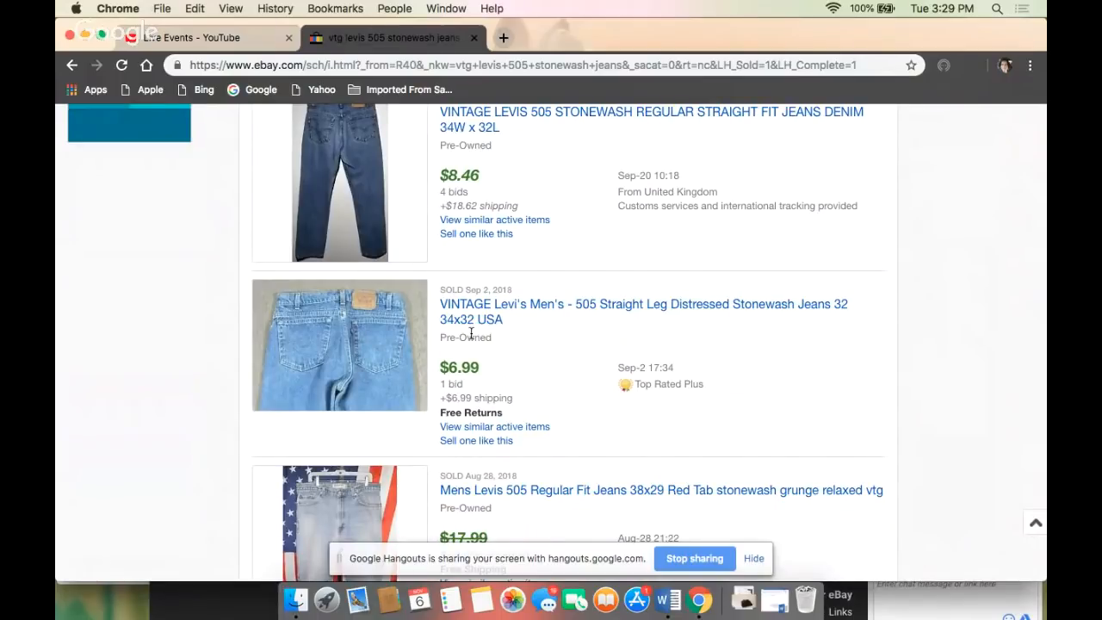
scroll(471, 333, down, 7)
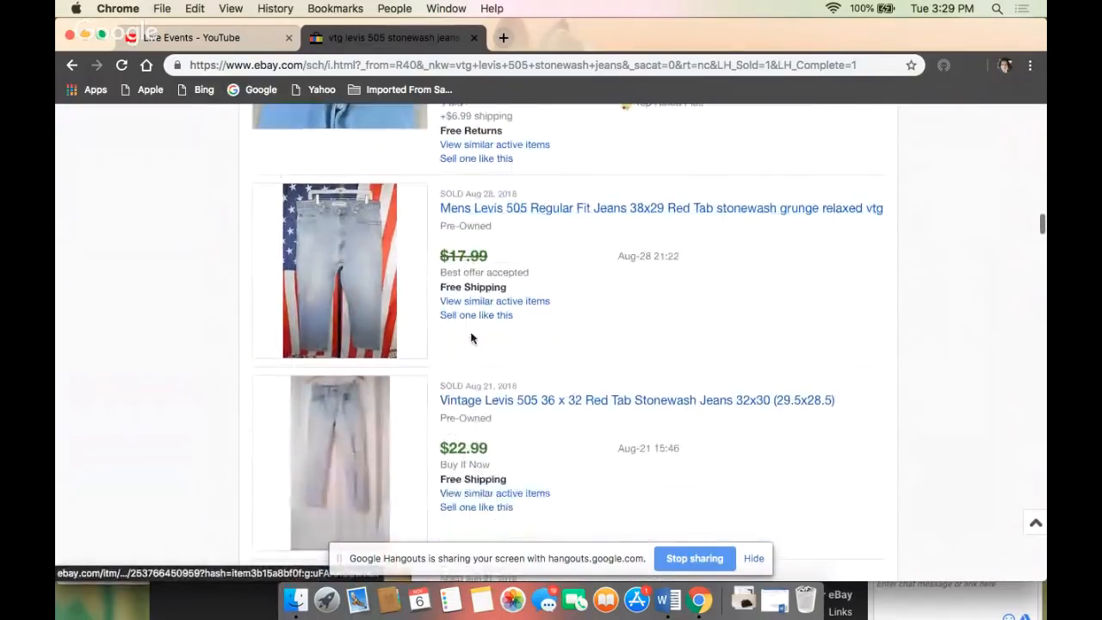
- Open the Seller Hub from the sold jeans results and look over the page for managing active listings
scroll(471, 338, up, 15)
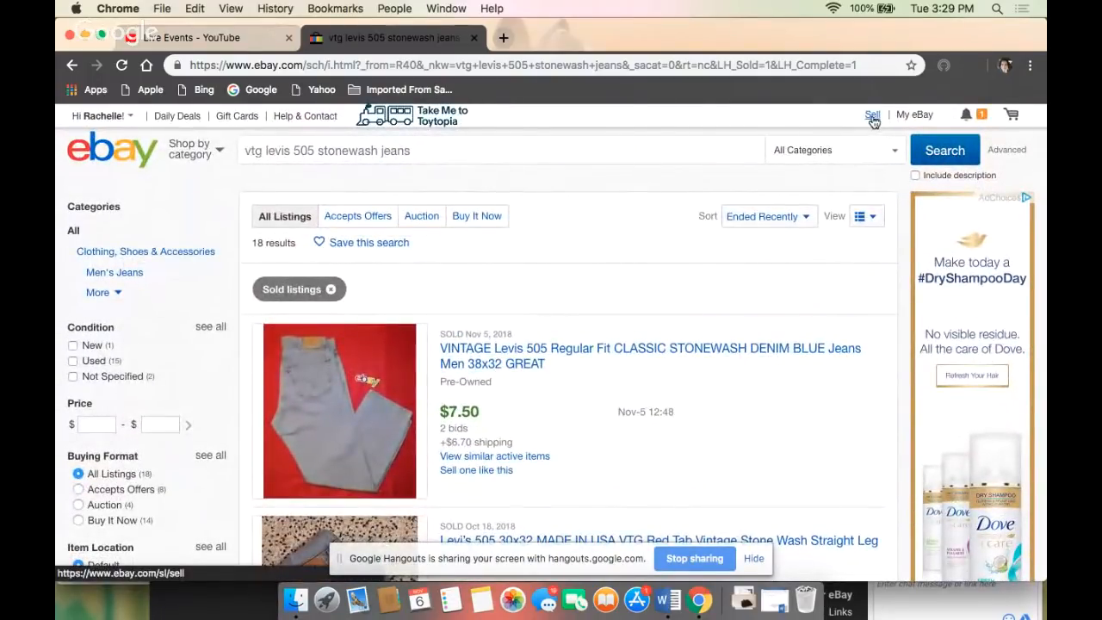
click(873, 118)
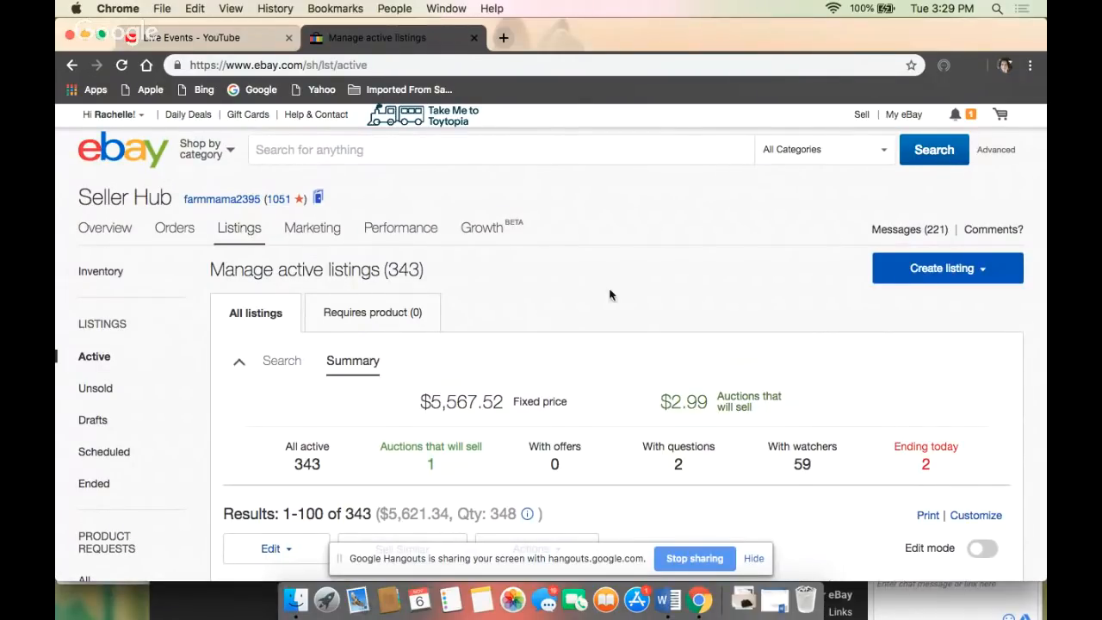
scroll(611, 295, down, 2)
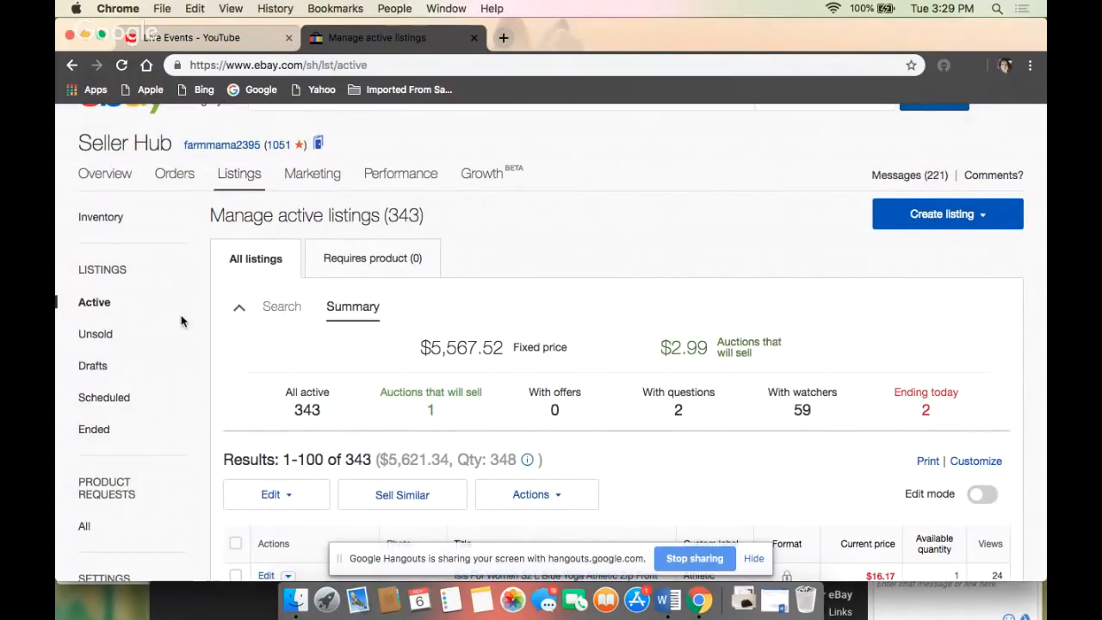
scroll(182, 320, down, 3)
scroll(181, 320, down, 2)
scroll(180, 320, up, 7)
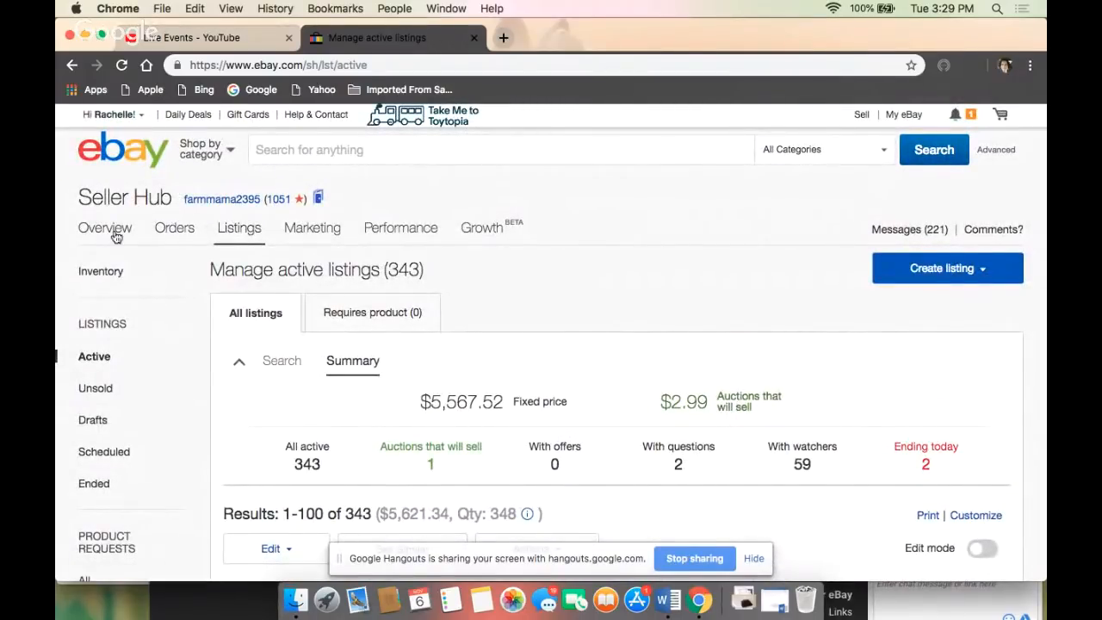
- Open the page for managing listing templates in the Seller Hub's settings
mouse_move(233, 239)
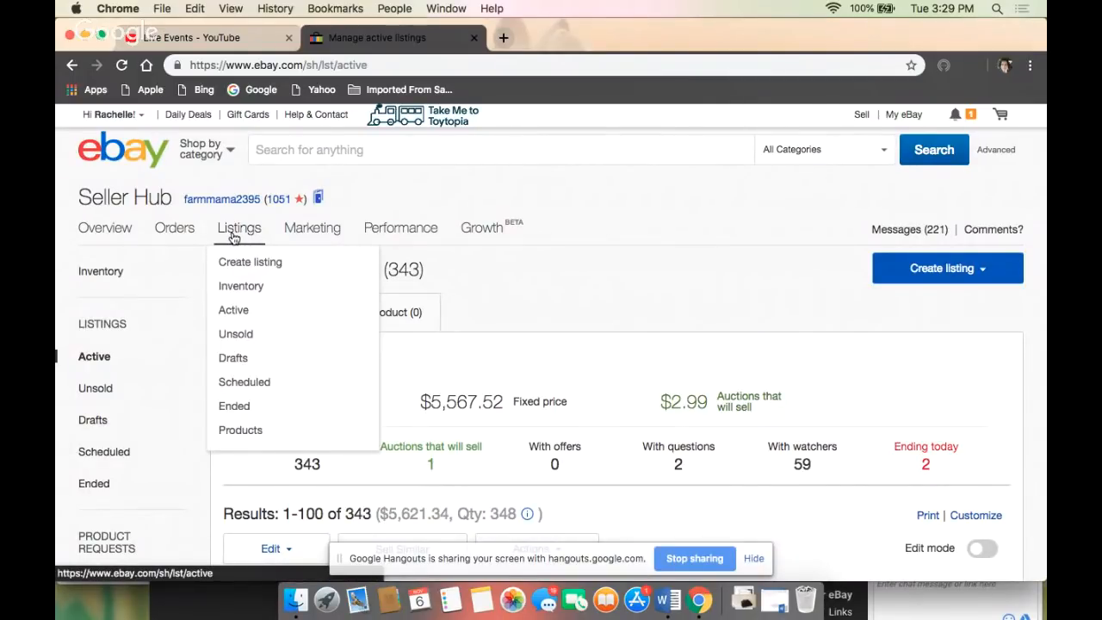
scroll(129, 331, down, 5)
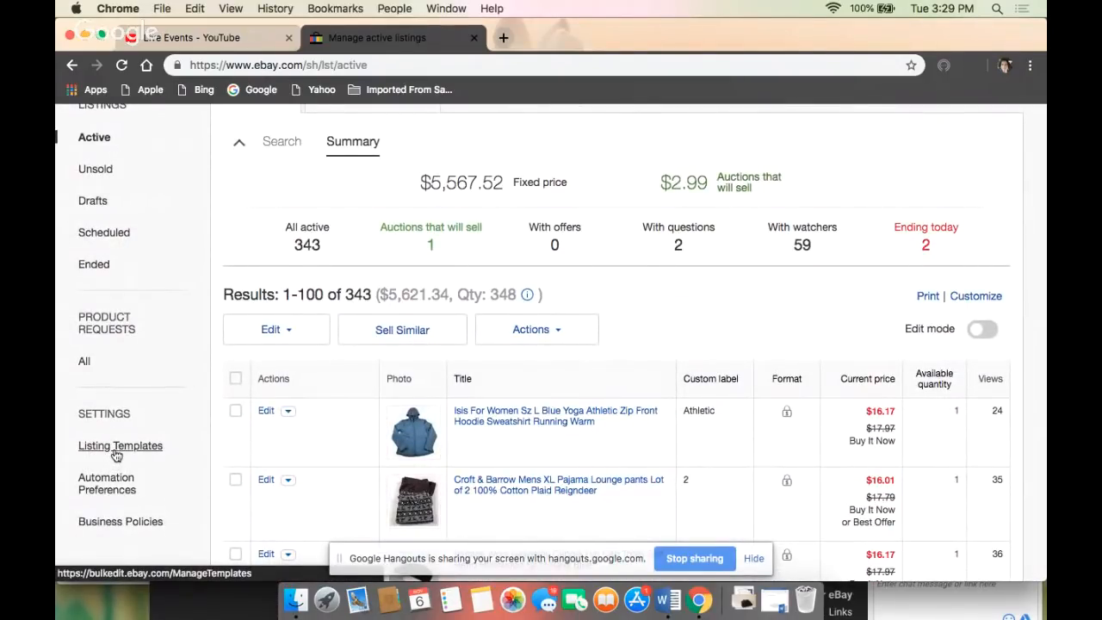
click(116, 455)
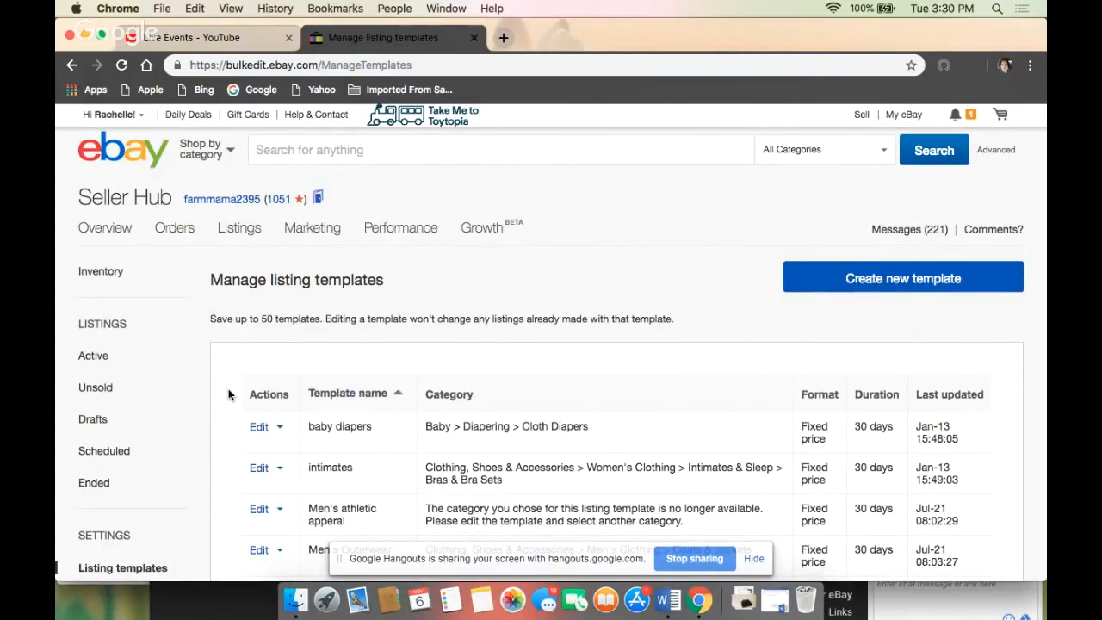
- Look over the saved listing templates and start a new template named "womens jeans"
scroll(228, 394, down, 5)
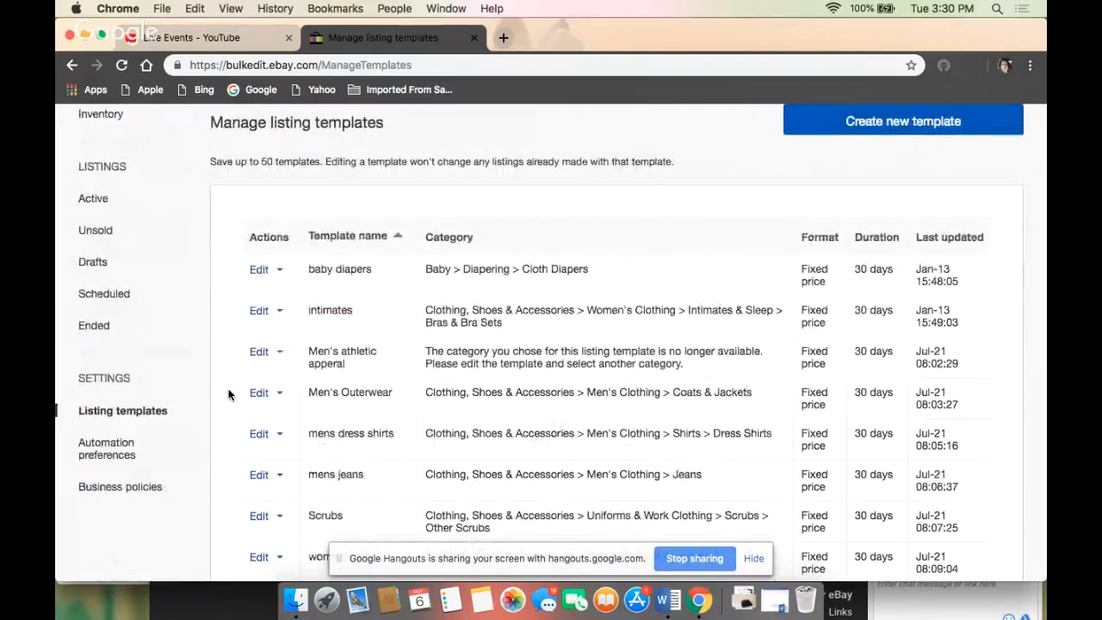
scroll(228, 394, down, 3)
scroll(228, 394, down, 2)
scroll(228, 394, up, 6)
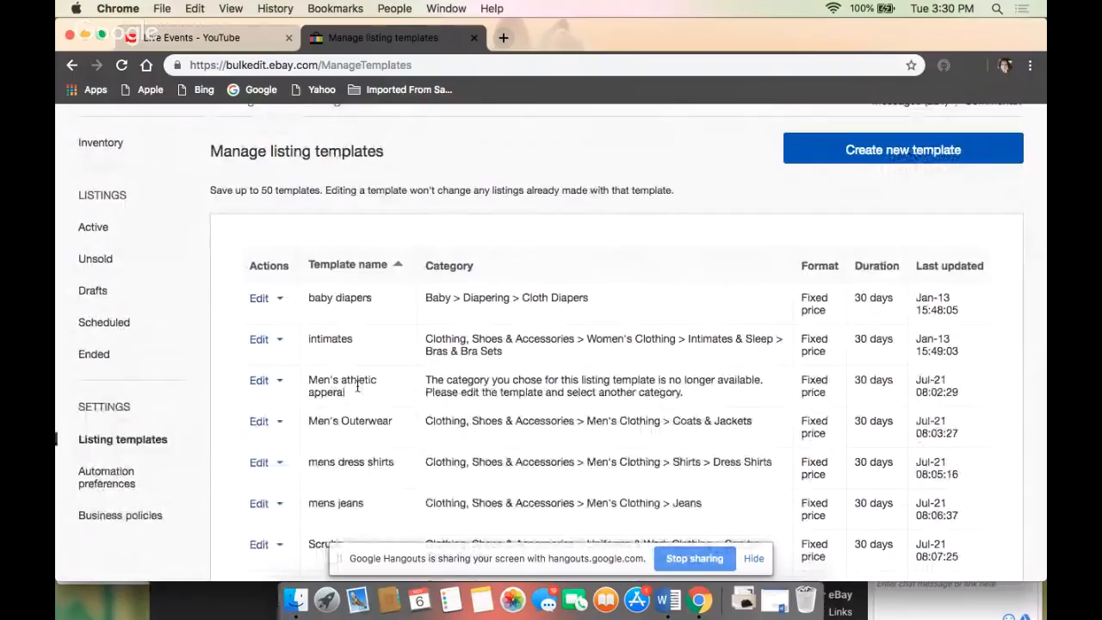
scroll(396, 293, up, 4)
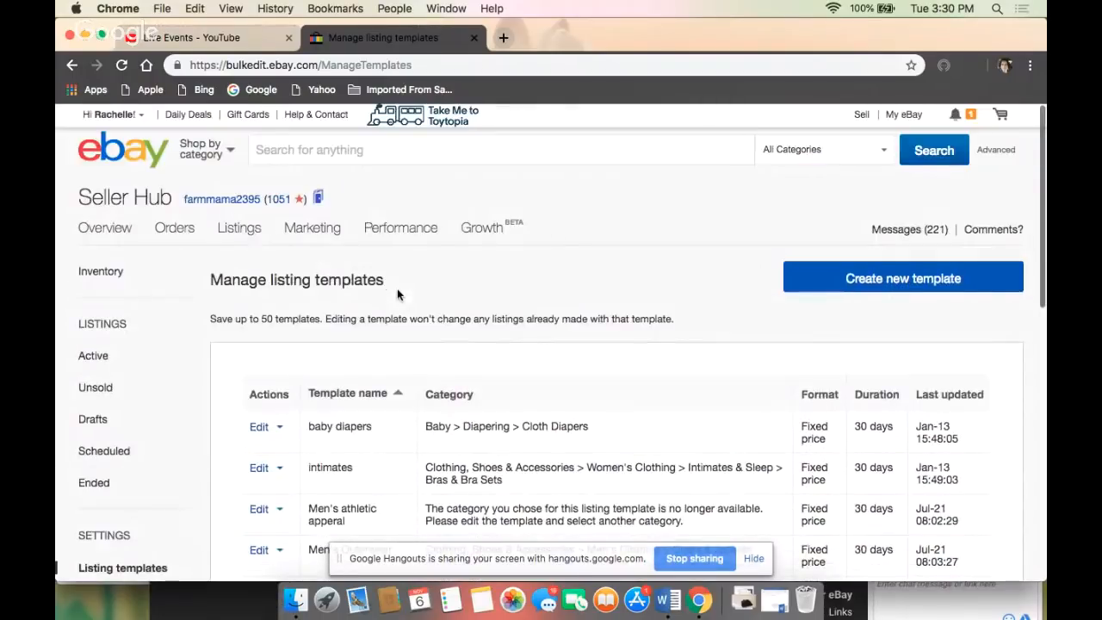
click(886, 288)
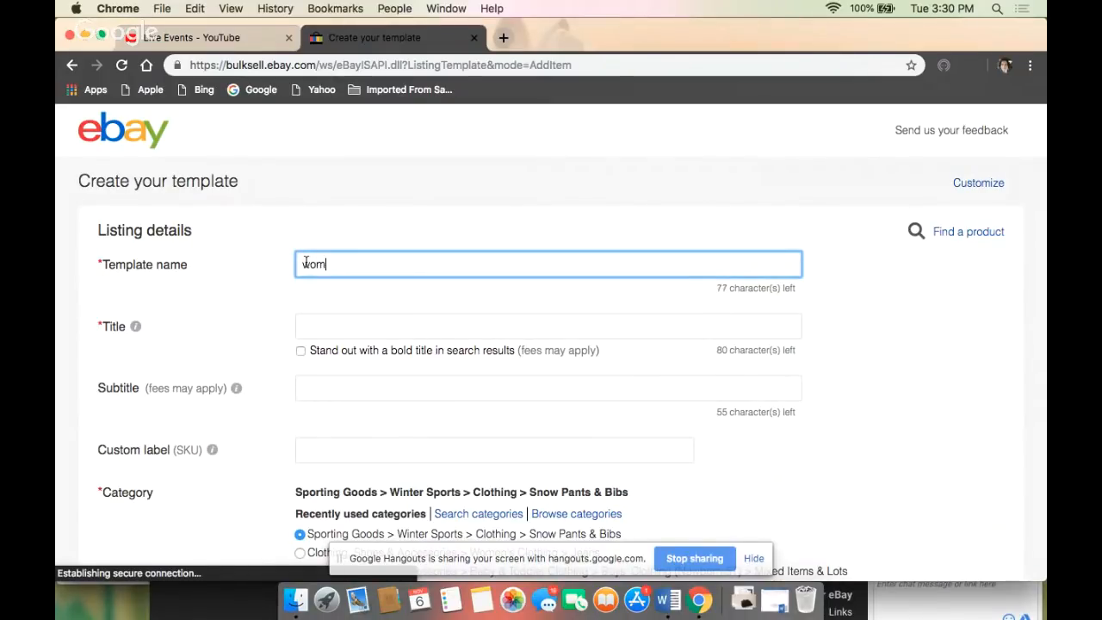
text(ens jeans)
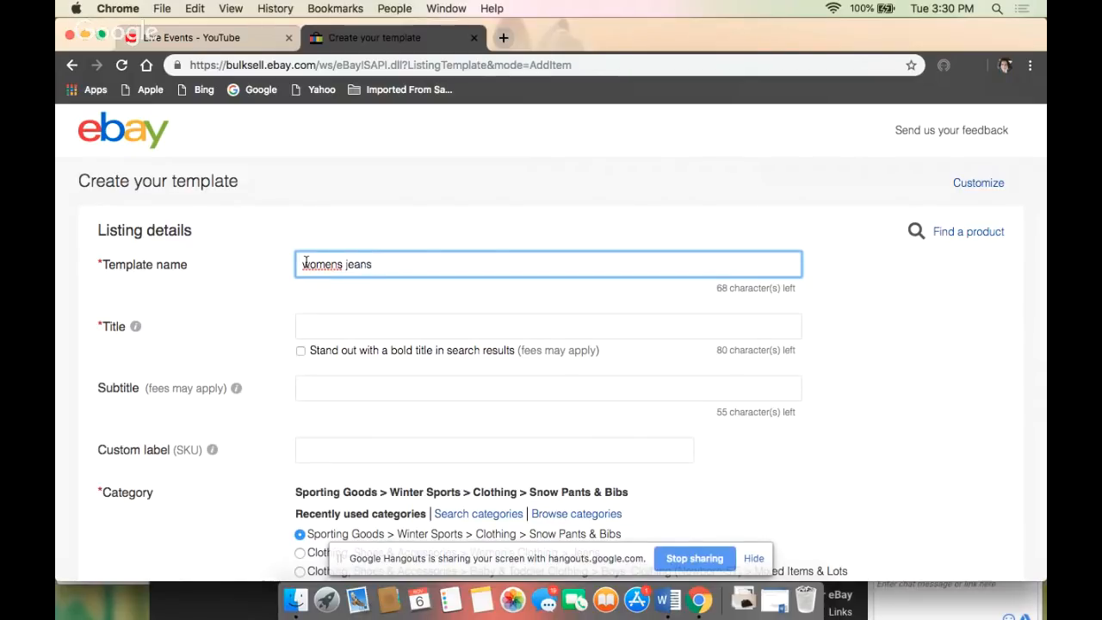
- Review the template's listing details: category, store categories, UPC, condition, photos, item specifics and item description
scroll(306, 263, down, 5)
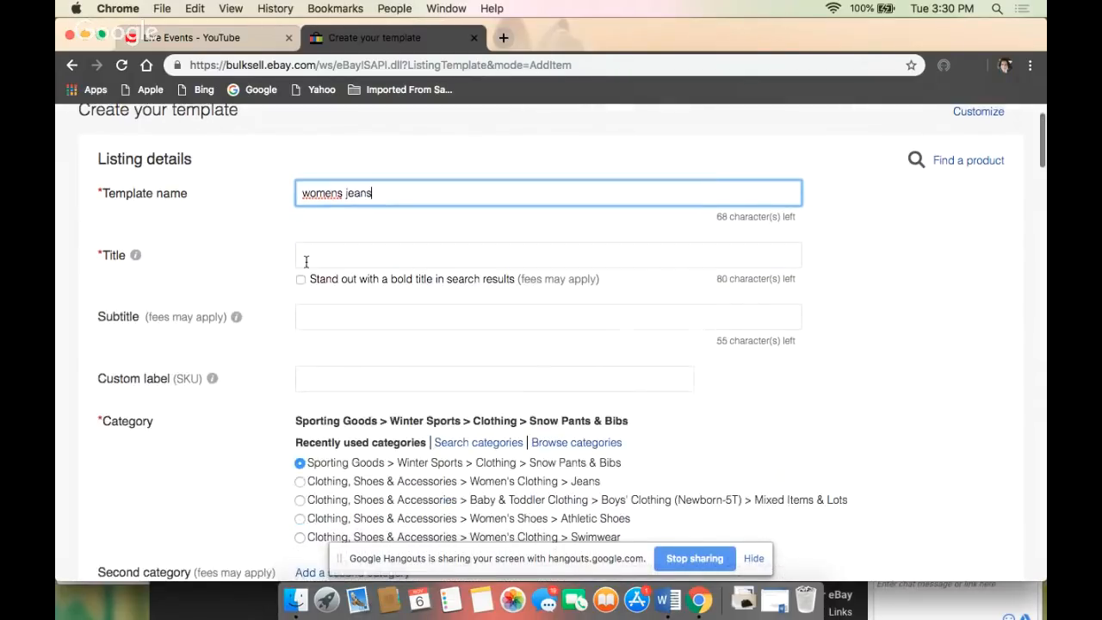
scroll(306, 262, down, 4)
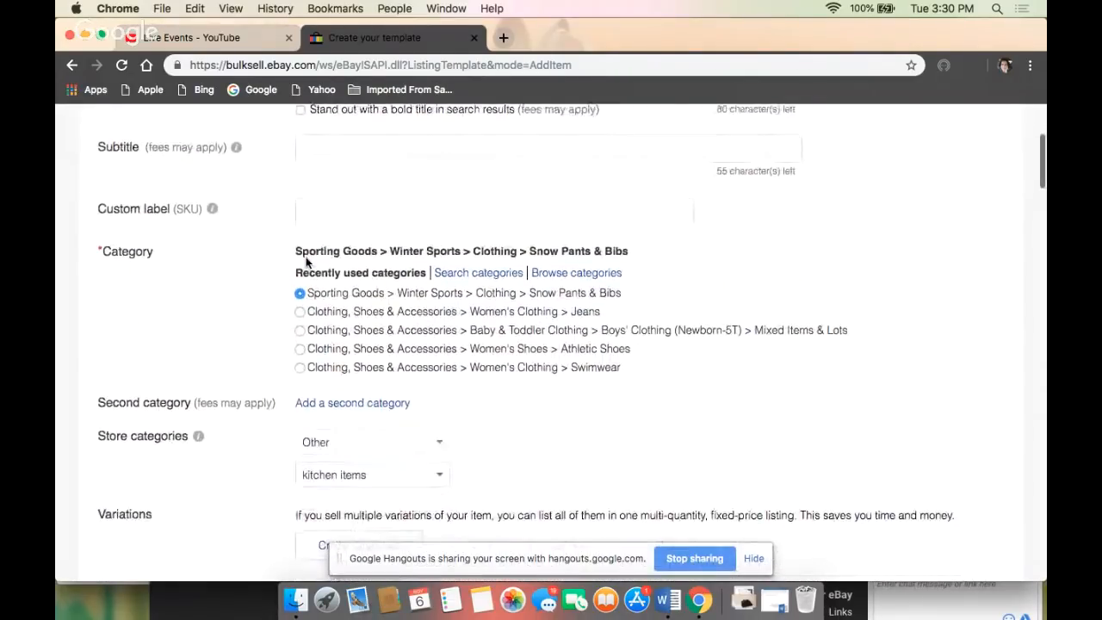
scroll(305, 263, down, 10)
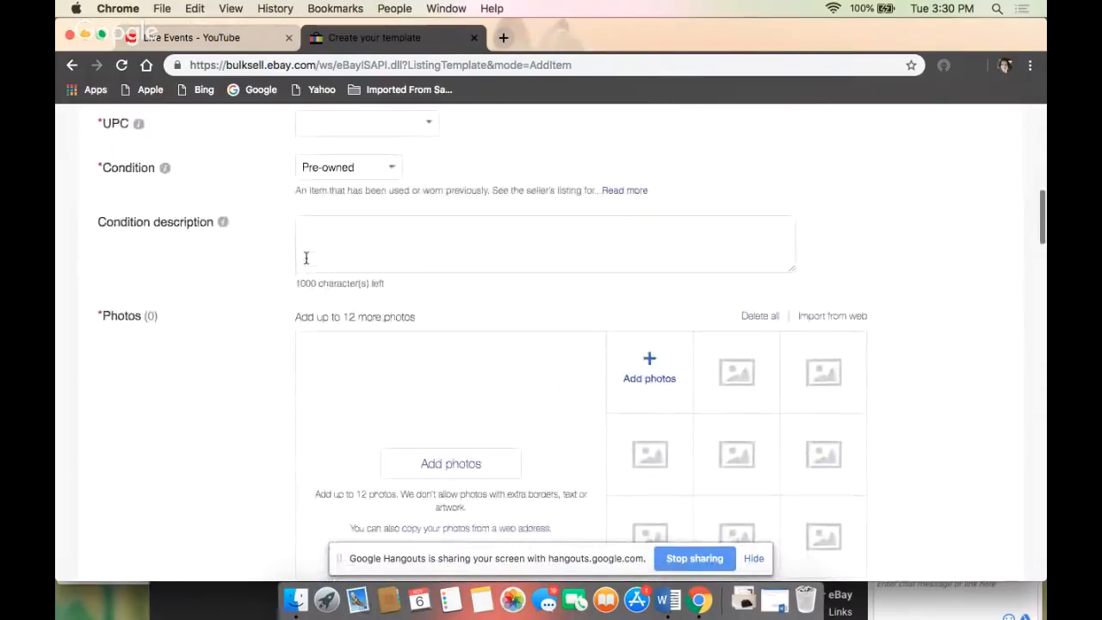
scroll(306, 258, up, 1)
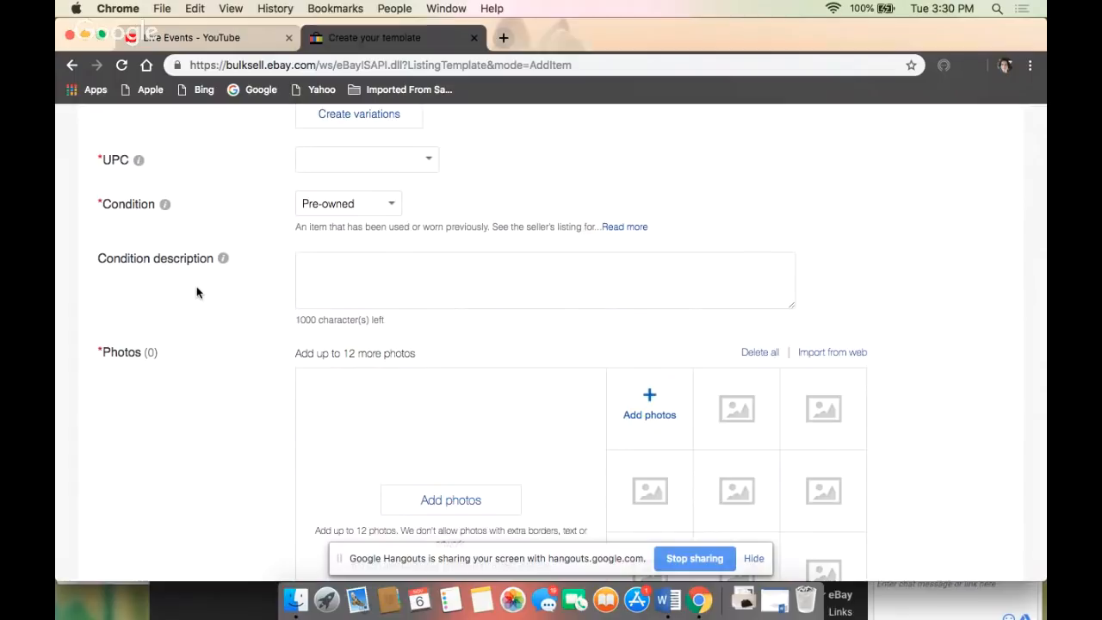
scroll(196, 292, down, 10)
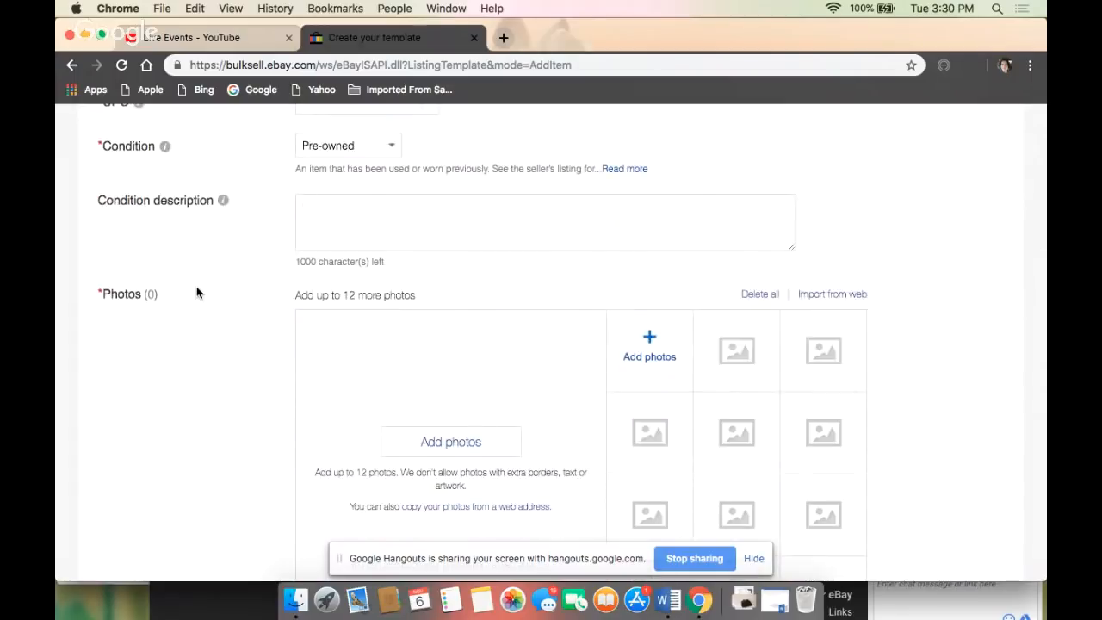
scroll(196, 284, down, 2)
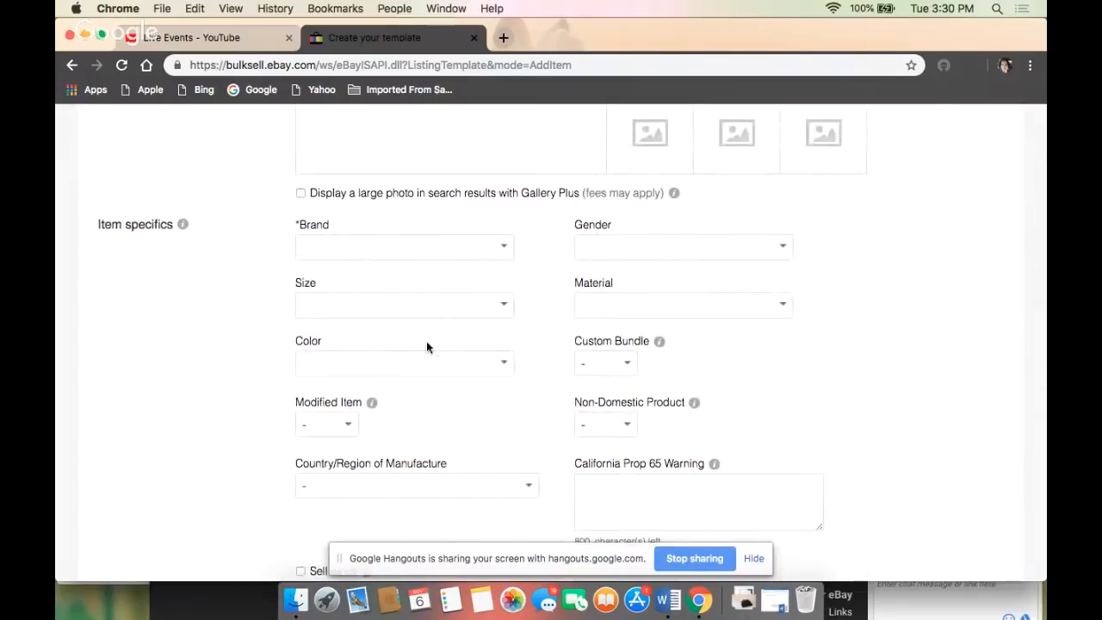
scroll(206, 410, down, 6)
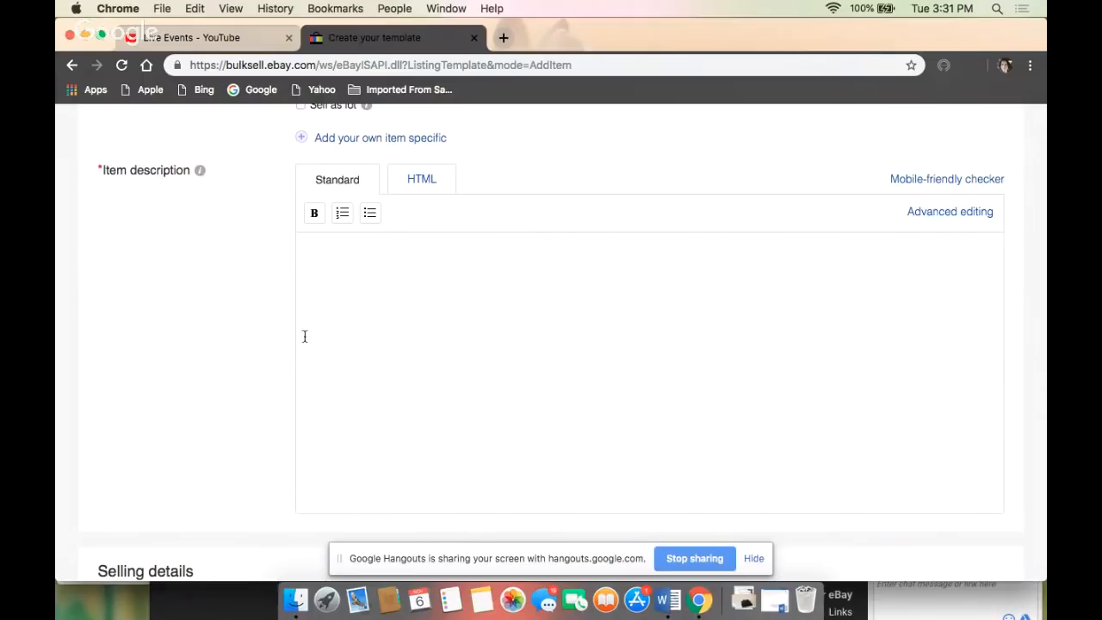
- Review the template's selling details, covering format, duration, price, Best Offer, payment options, sales tax and return options
scroll(148, 285, down, 9)
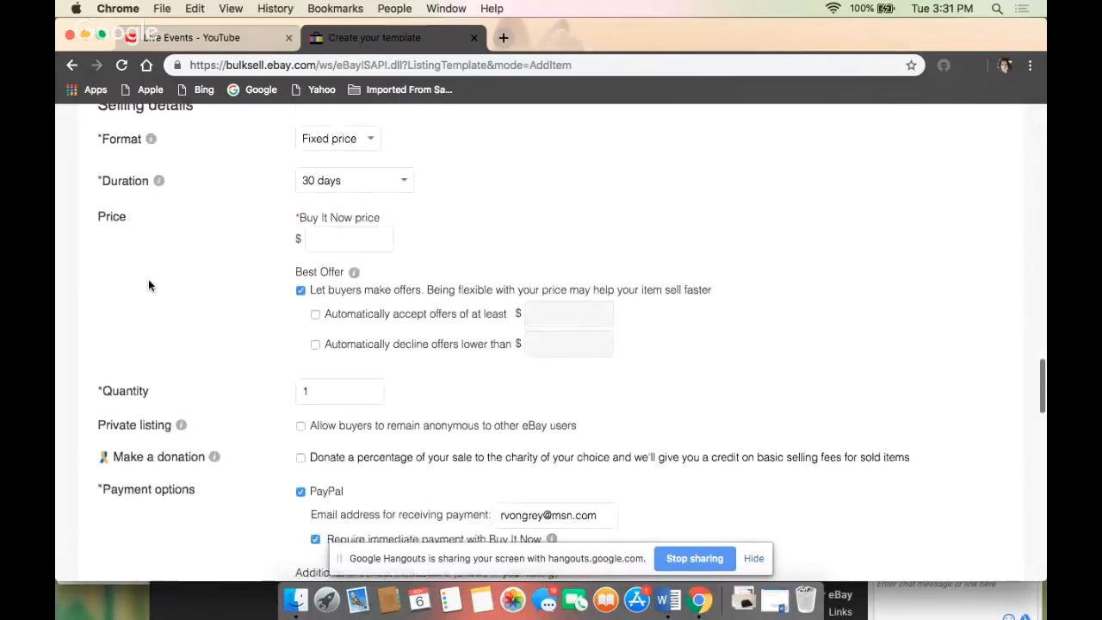
scroll(148, 285, up, 3)
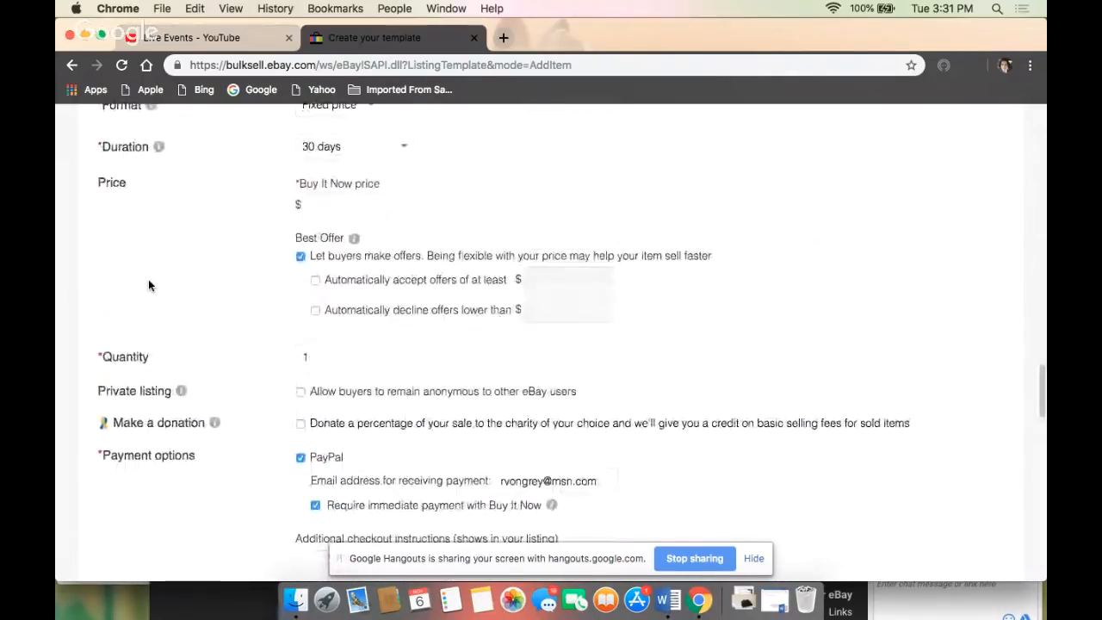
scroll(148, 285, up, 1)
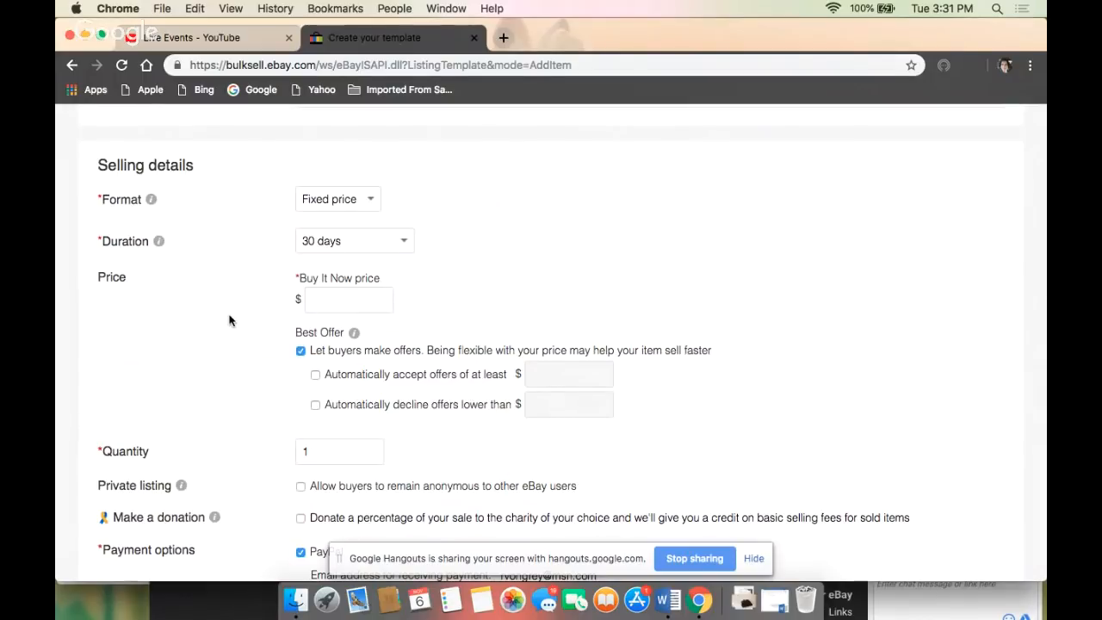
scroll(229, 320, down, 3)
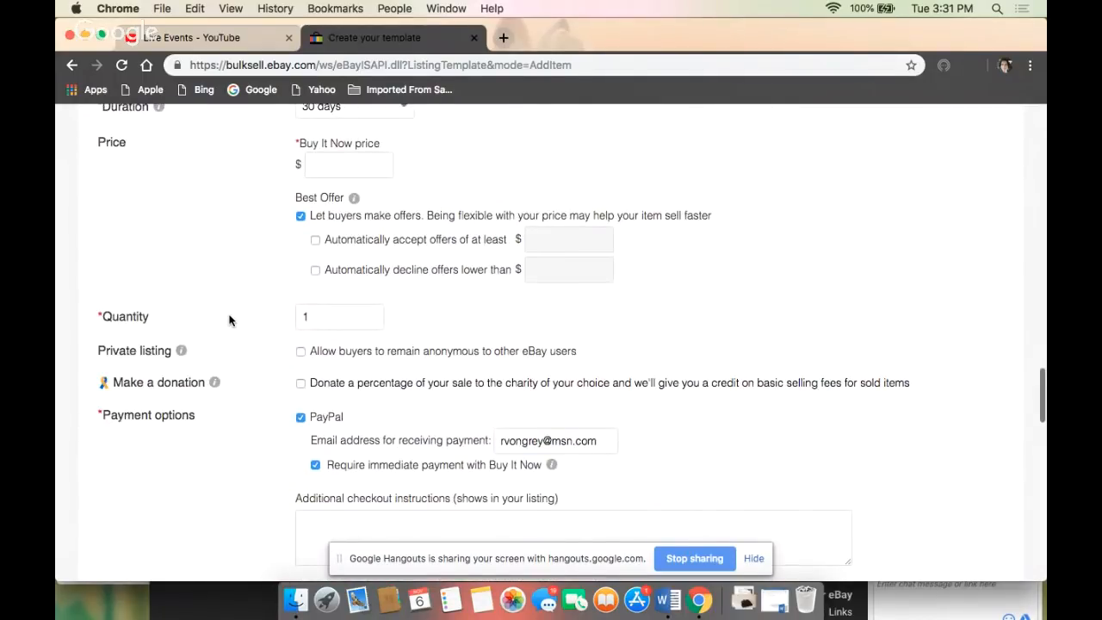
scroll(229, 320, down, 1)
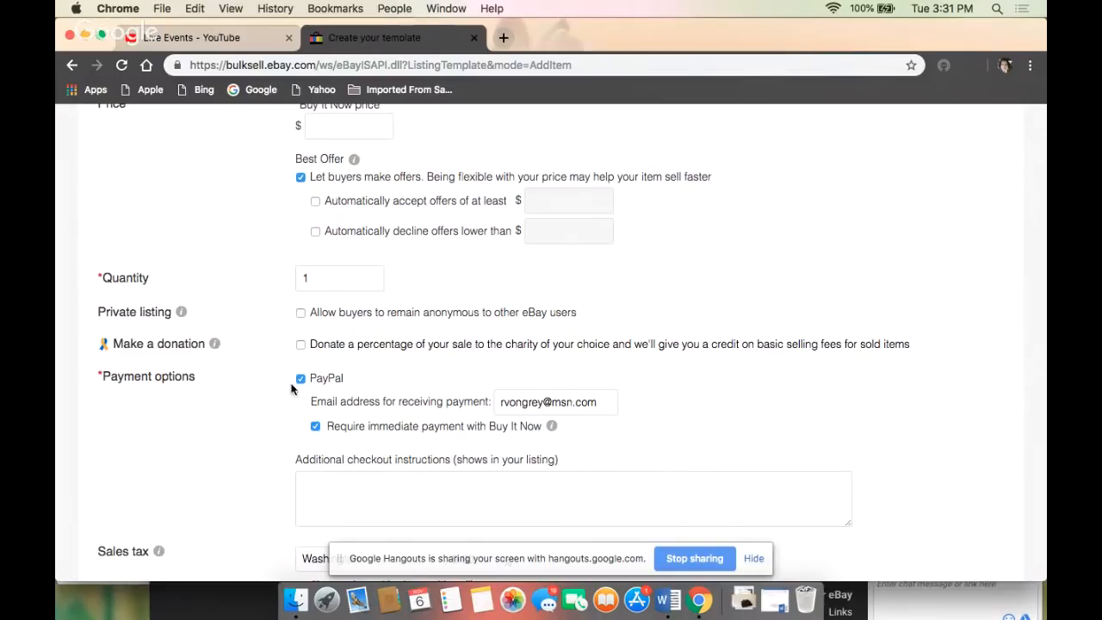
scroll(303, 385, down, 4)
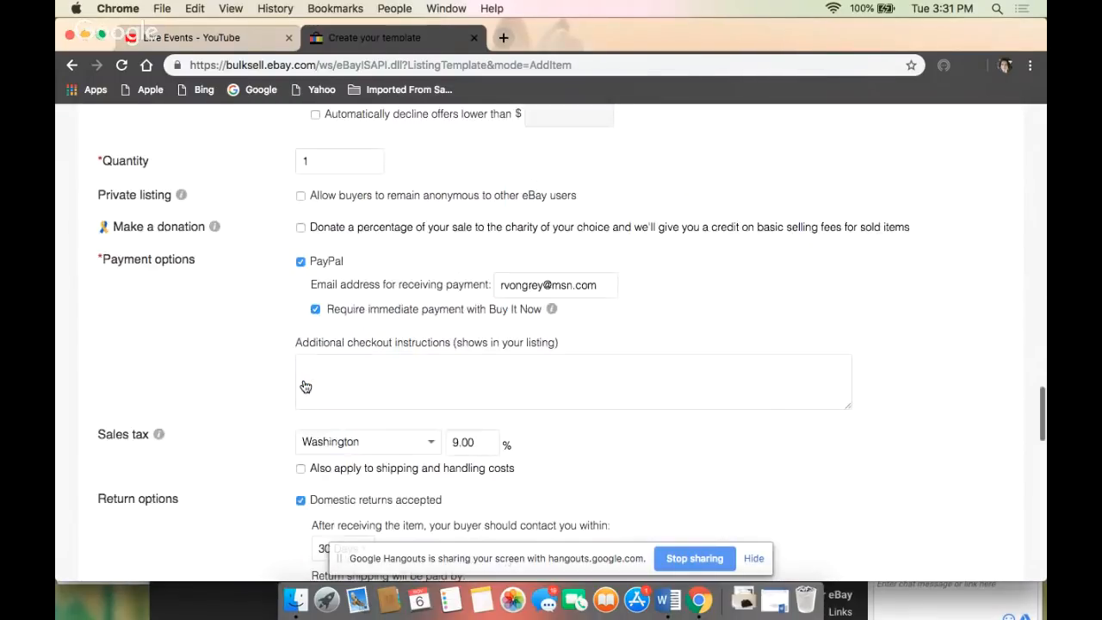
scroll(239, 410, down, 5)
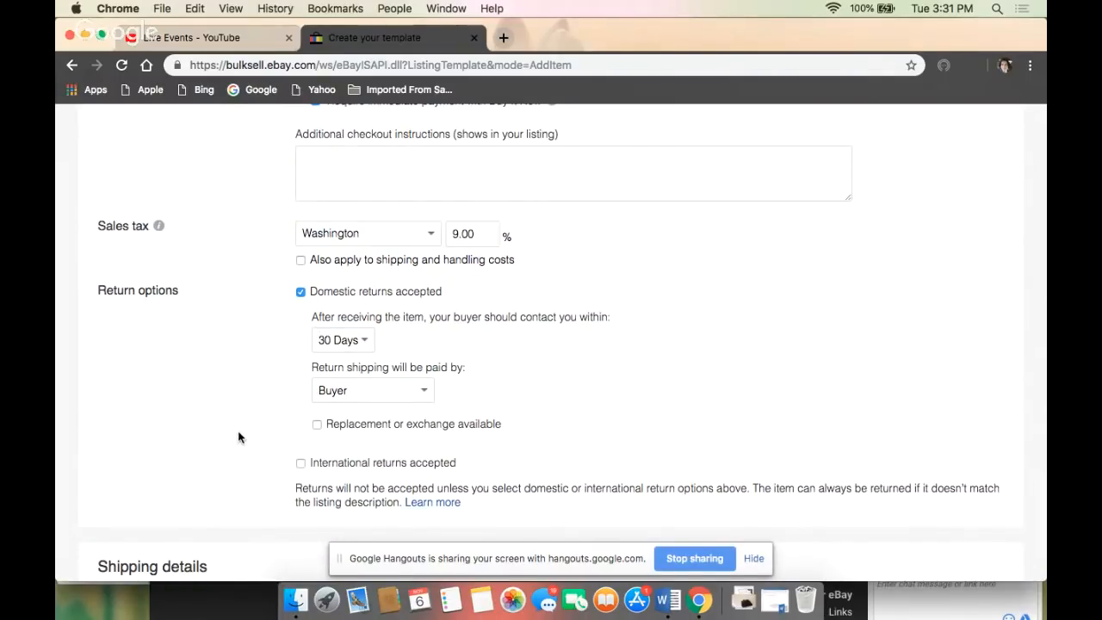
- Review the template's shipping details, covering domestic and international services, handling, package weight and dimensions, and item location
scroll(239, 437, down, 10)
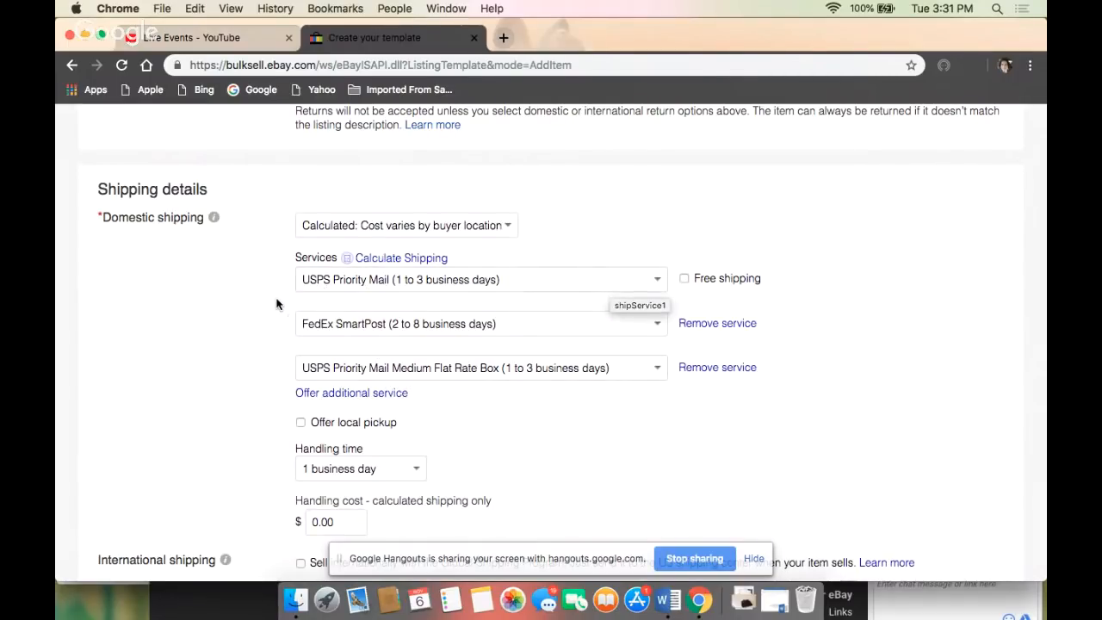
scroll(278, 291, down, 2)
scroll(278, 291, up, 2)
scroll(278, 291, down, 1)
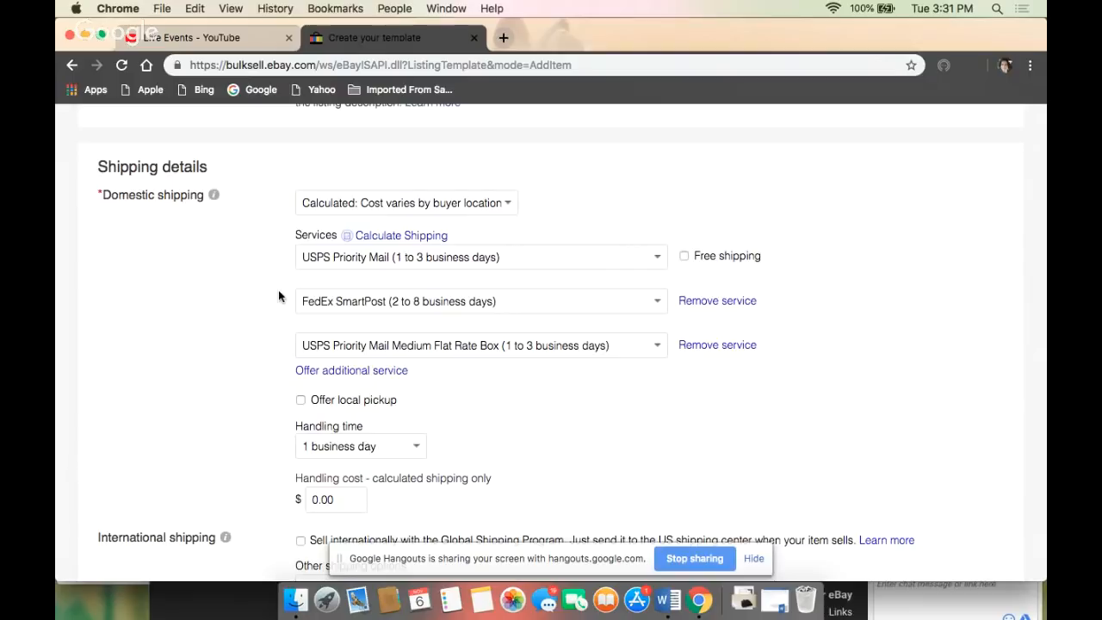
scroll(278, 297, down, 3)
scroll(278, 296, up, 3)
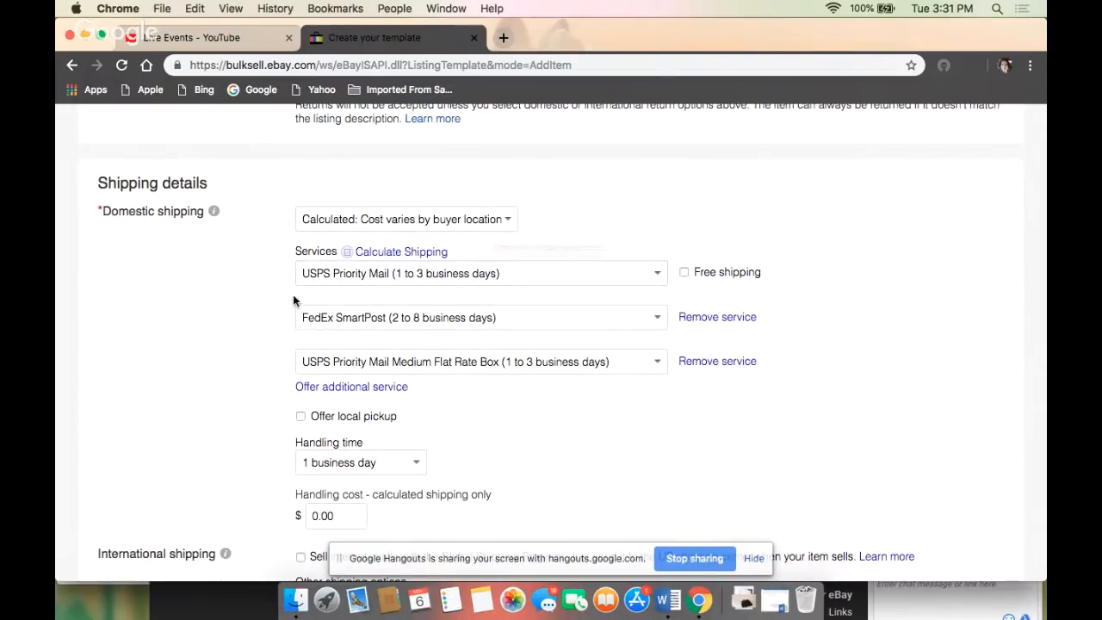
scroll(293, 294, down, 1)
scroll(293, 294, down, 5)
scroll(294, 297, down, 2)
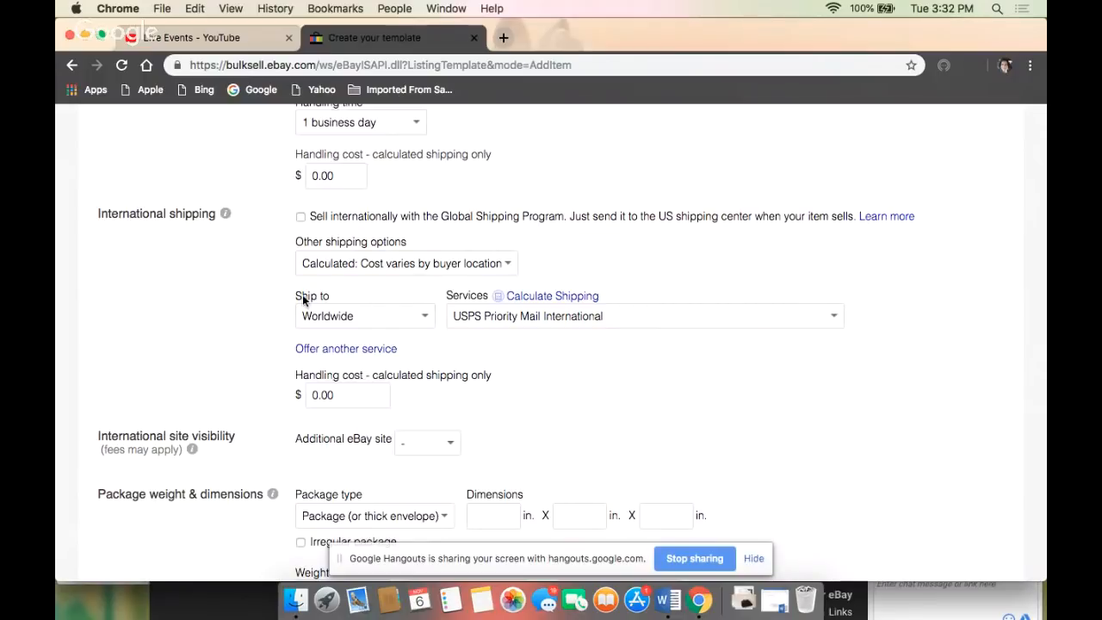
scroll(198, 331, down, 5)
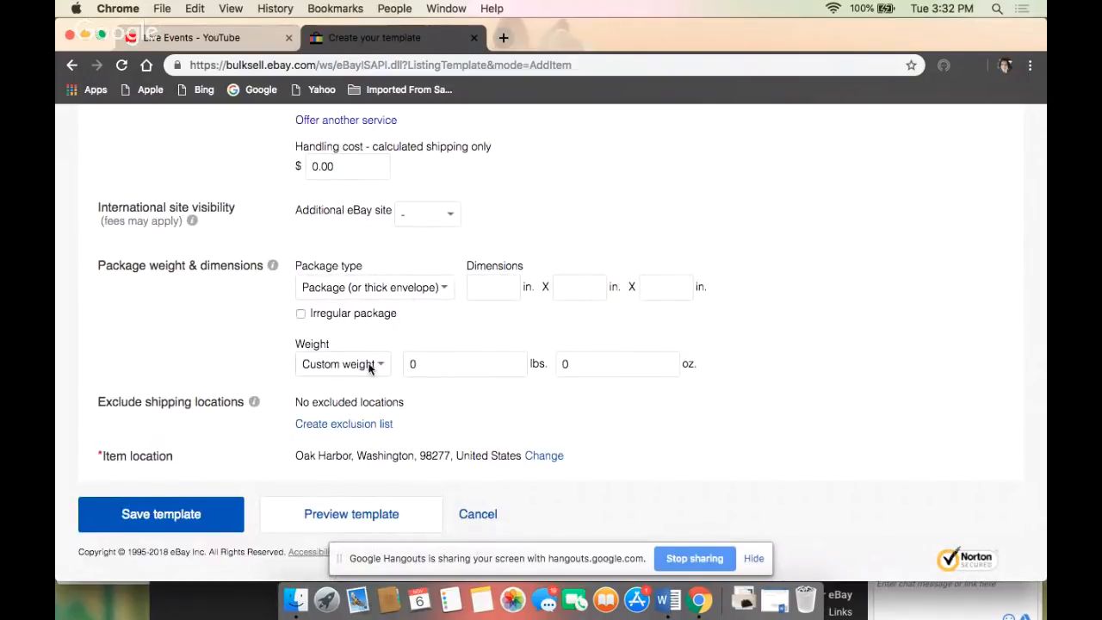
scroll(293, 378, up, 20)
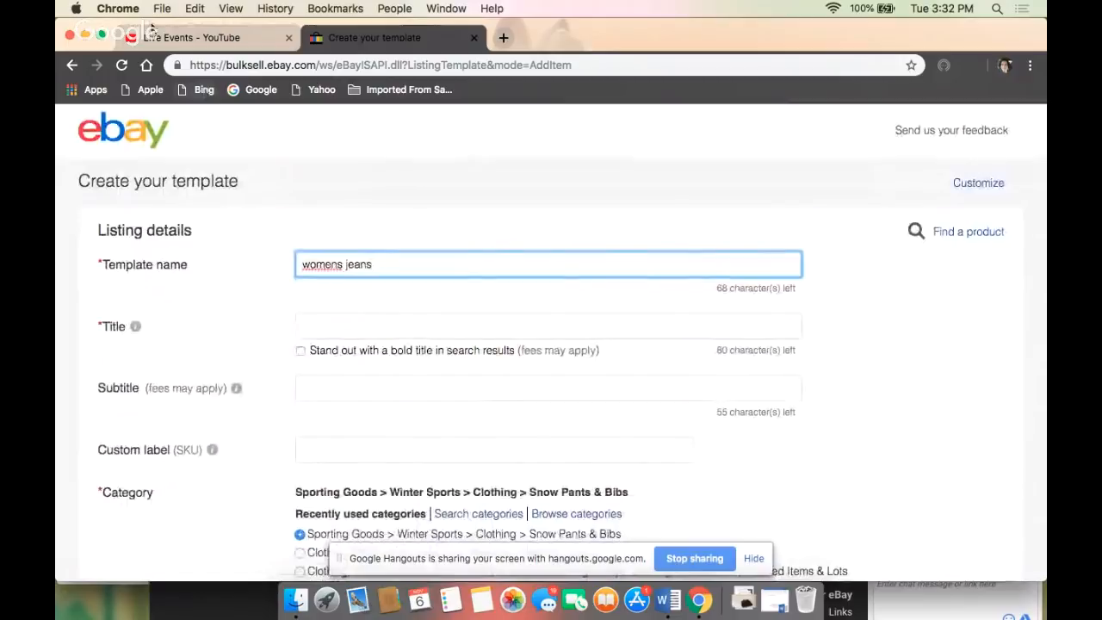
- Leave the new template unsaved and start creating a single listing from the active listings page
click(70, 72)
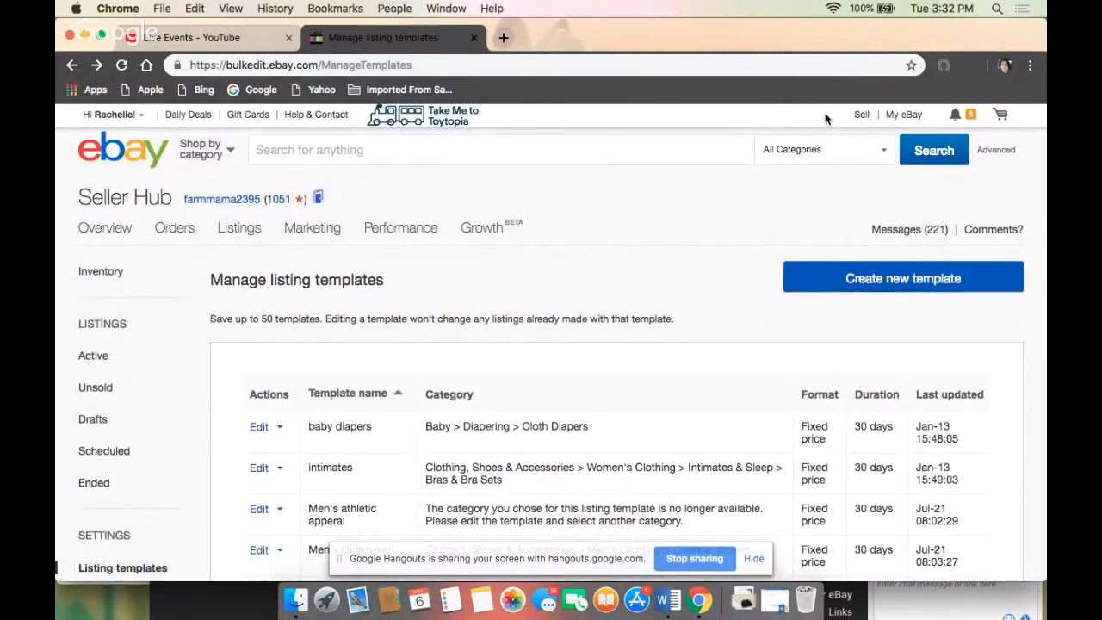
click(862, 115)
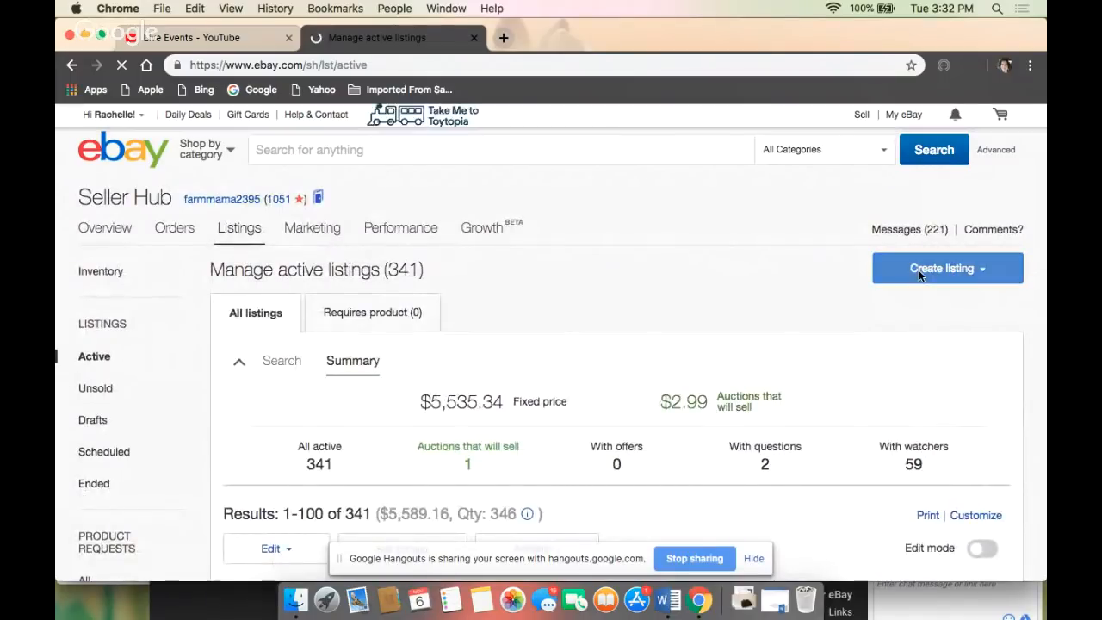
click(986, 270)
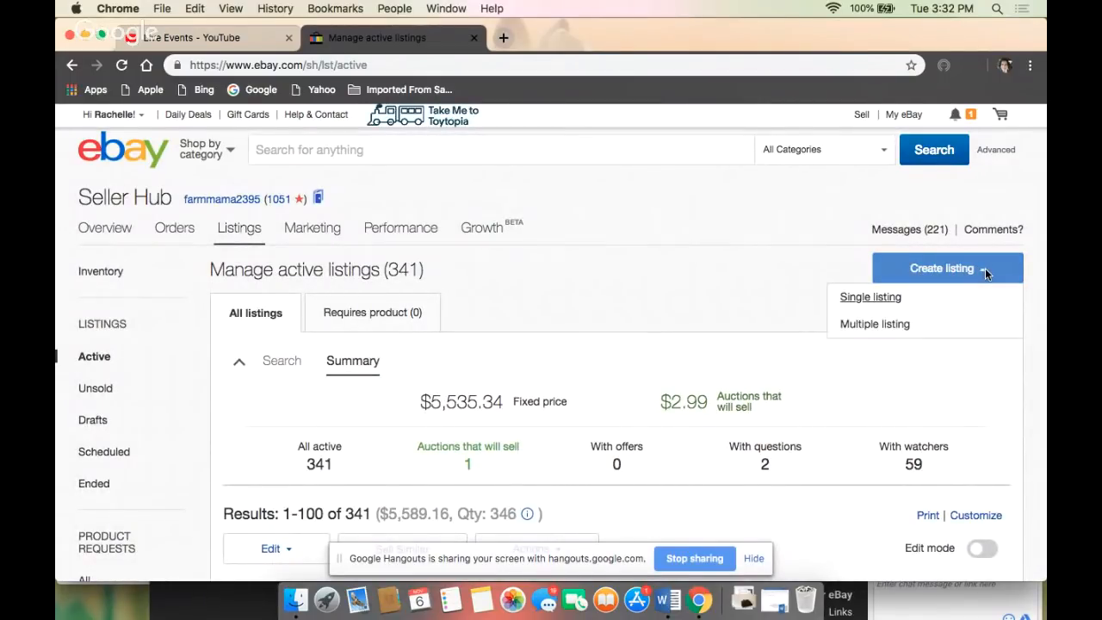
click(866, 301)
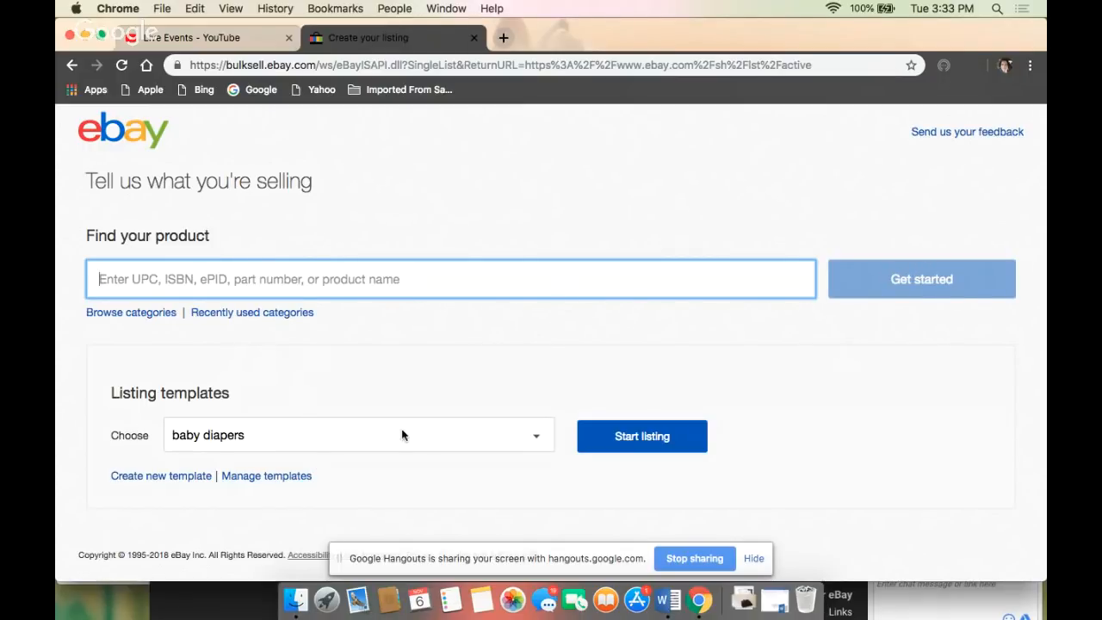
- Start the listing from the "mens jeans" template
click(539, 439)
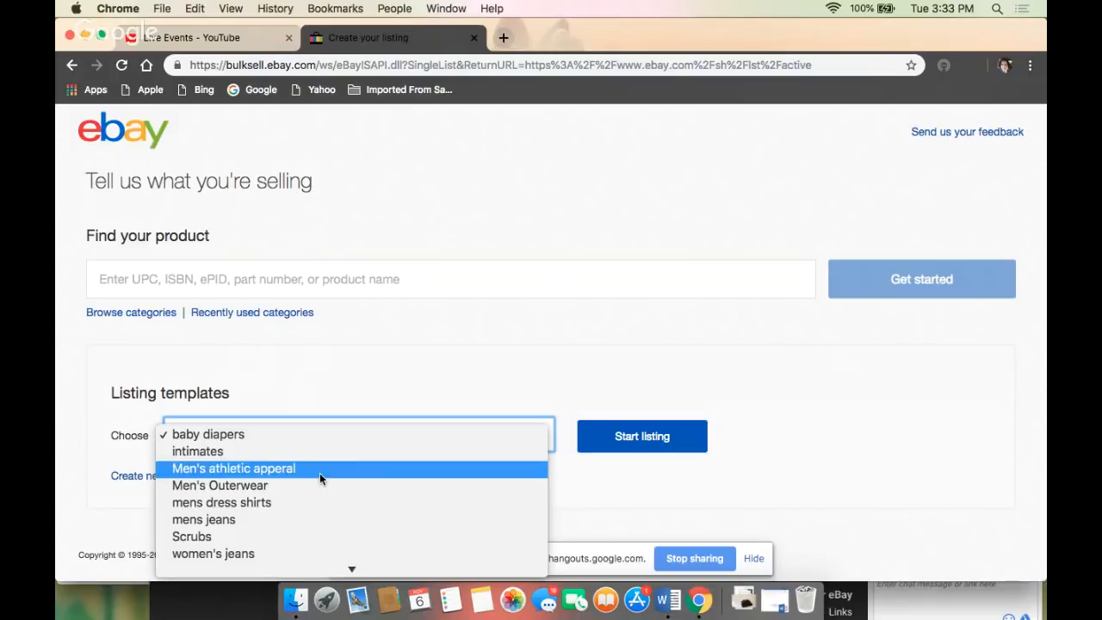
click(307, 519)
click(631, 437)
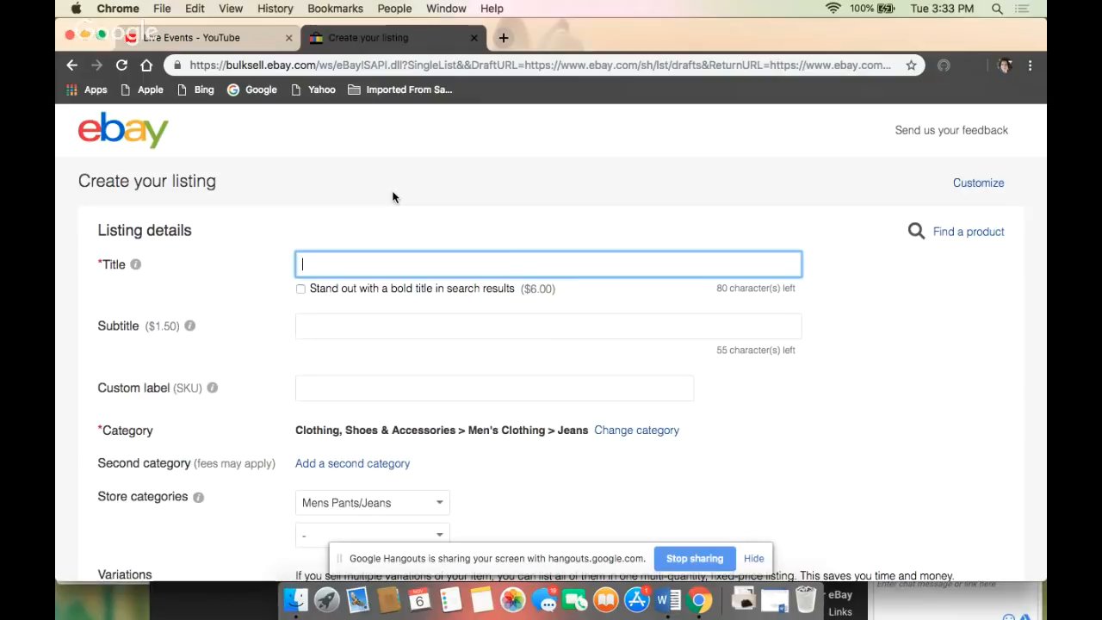
- Enter "Vtg Levis 505 Stonewash Jeans" as the listing title
text(Vtg)
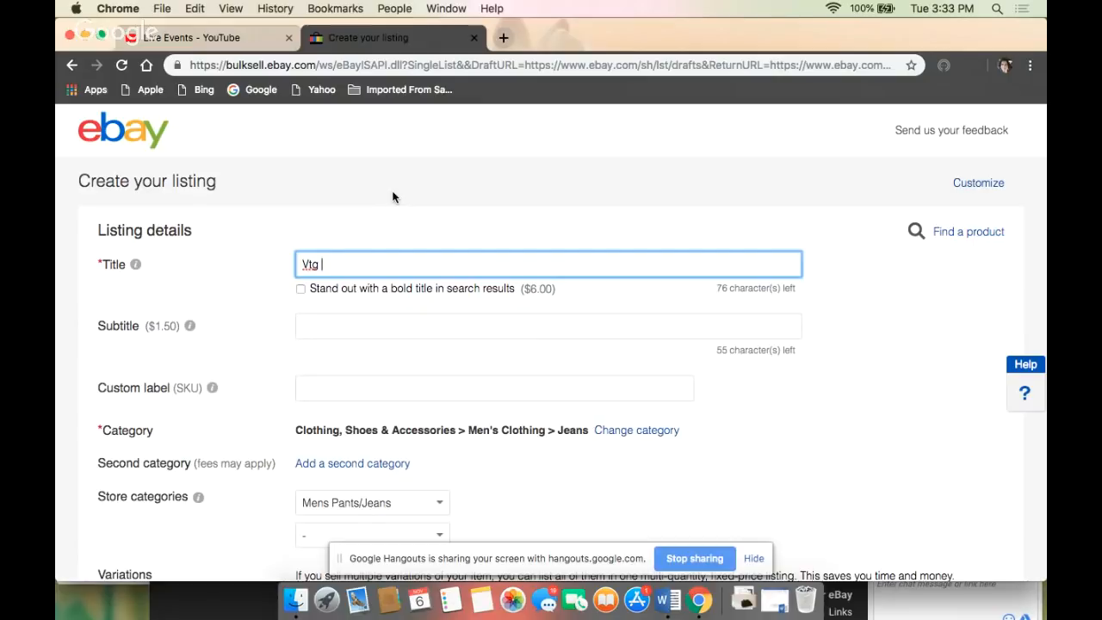
text(Levis 505 Stonewash J)
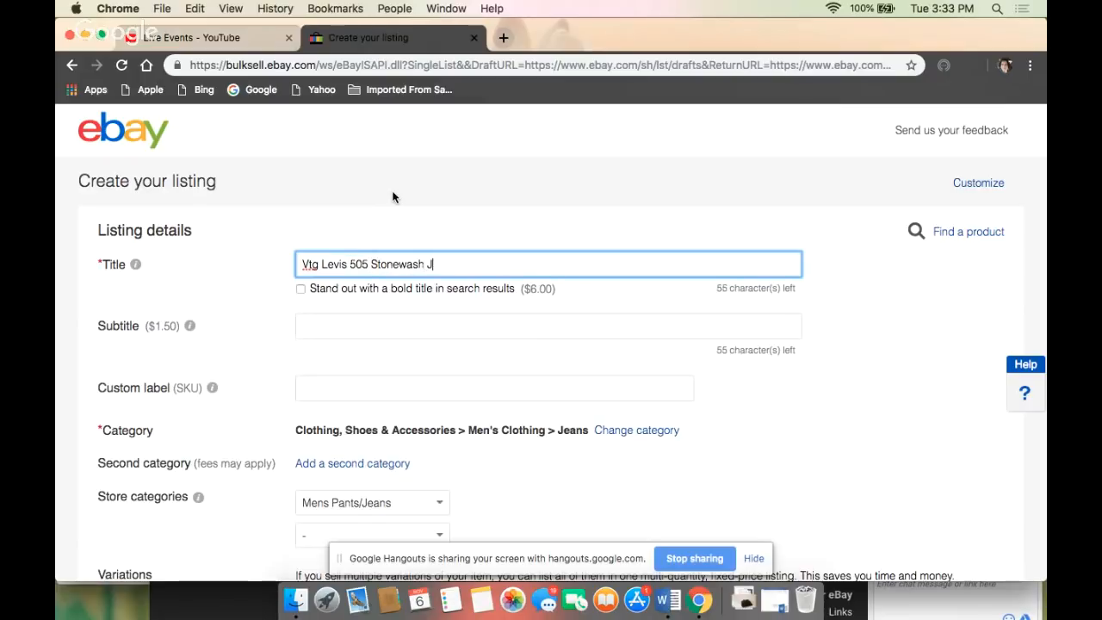
text(eans size)
key(BackSpace)
key(BackSpace)
key(BackSpace)
key(BackSpace)
- Extend the listing title with "Sz 31x32 High Waist Mom Jeans Destroyed Slim Fit"
text(Sz)
text(31x32)
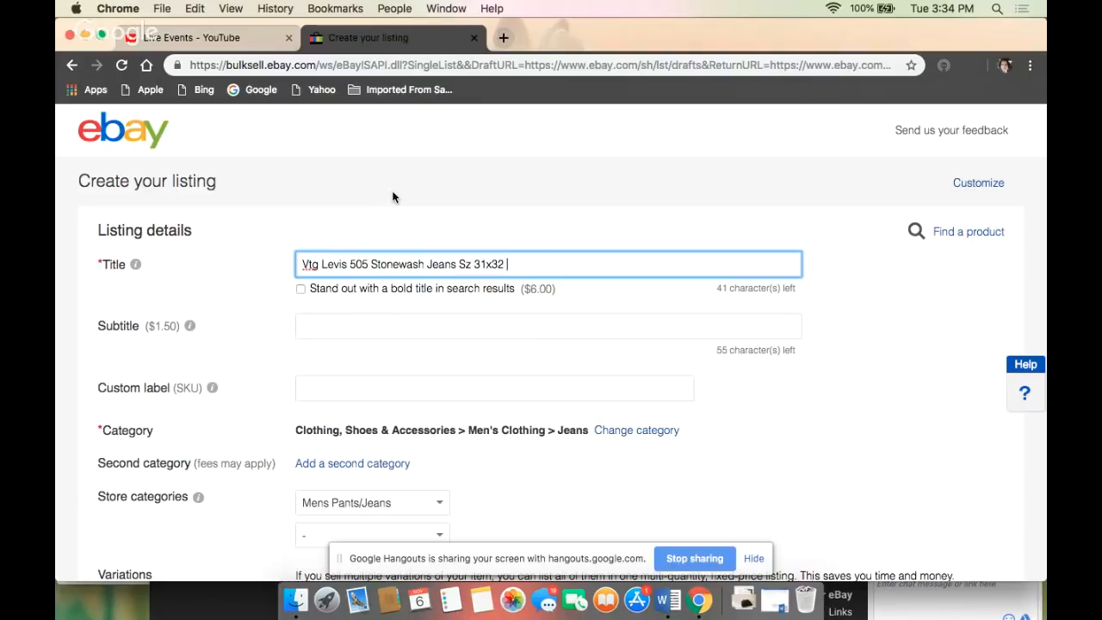
text(High Waist Mo)
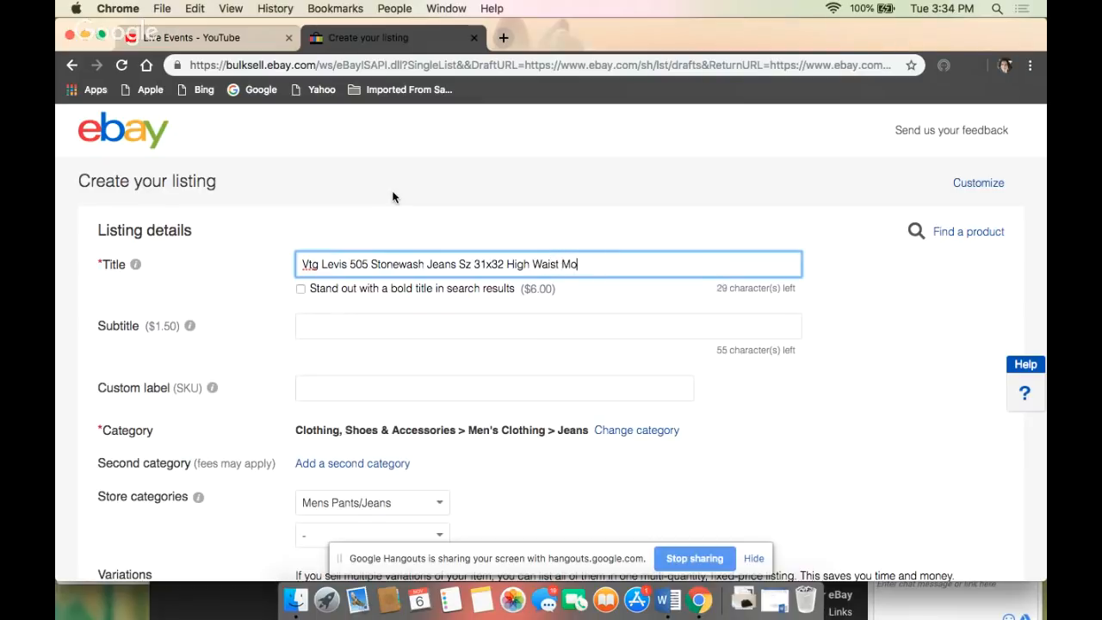
text(m Jeans Destroyed)
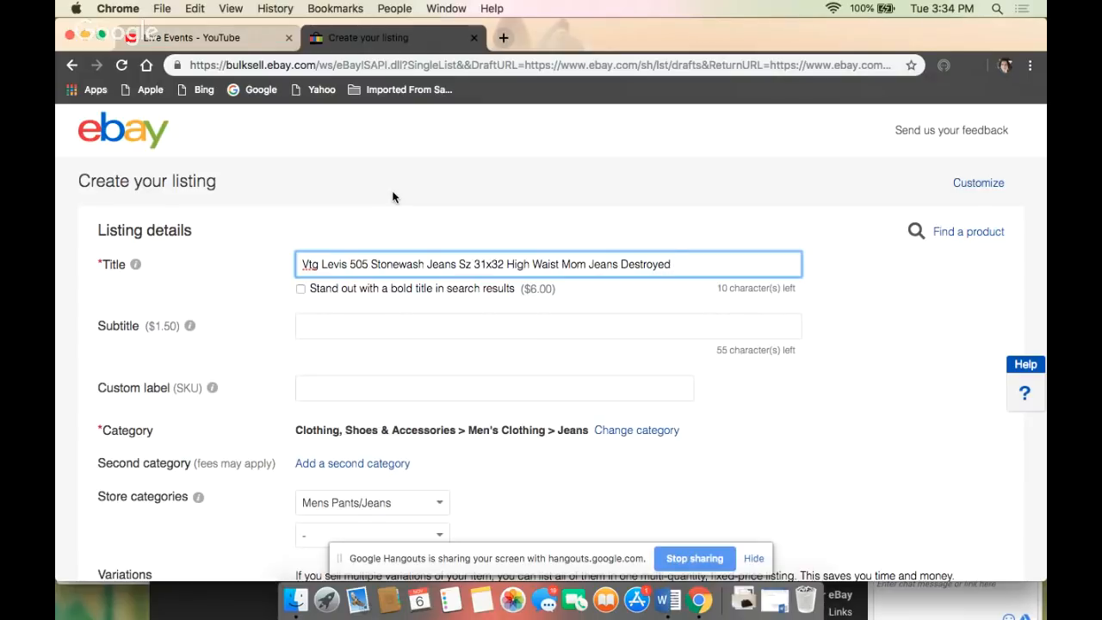
text(Slim Fit)
- Enter 2 as the listing's custom label (SKU)
scroll(216, 314, down, 1)
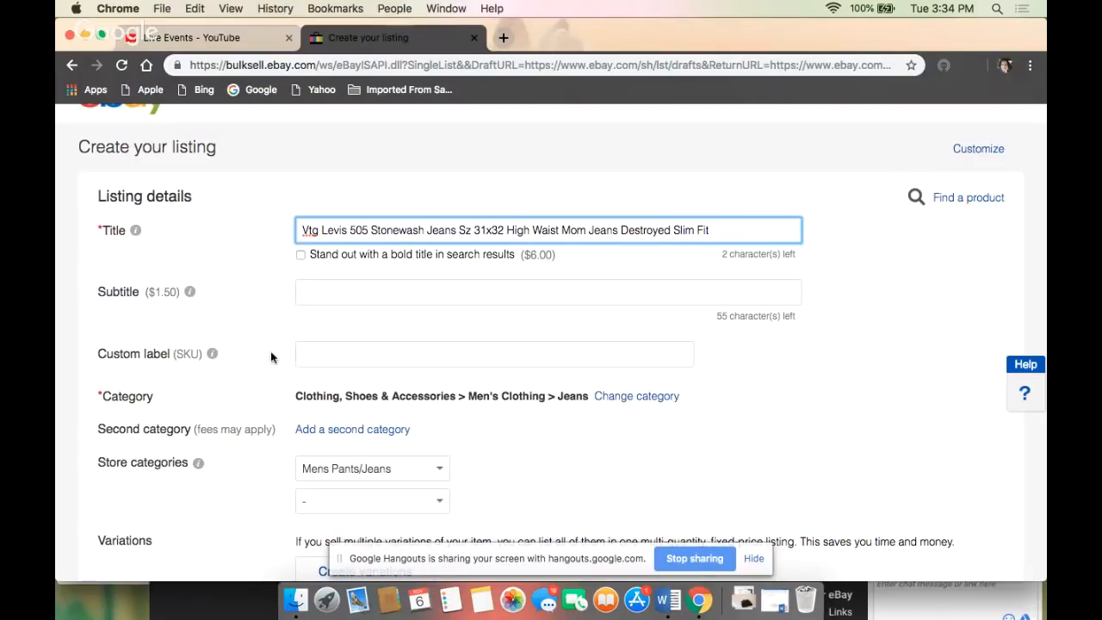
click(307, 355)
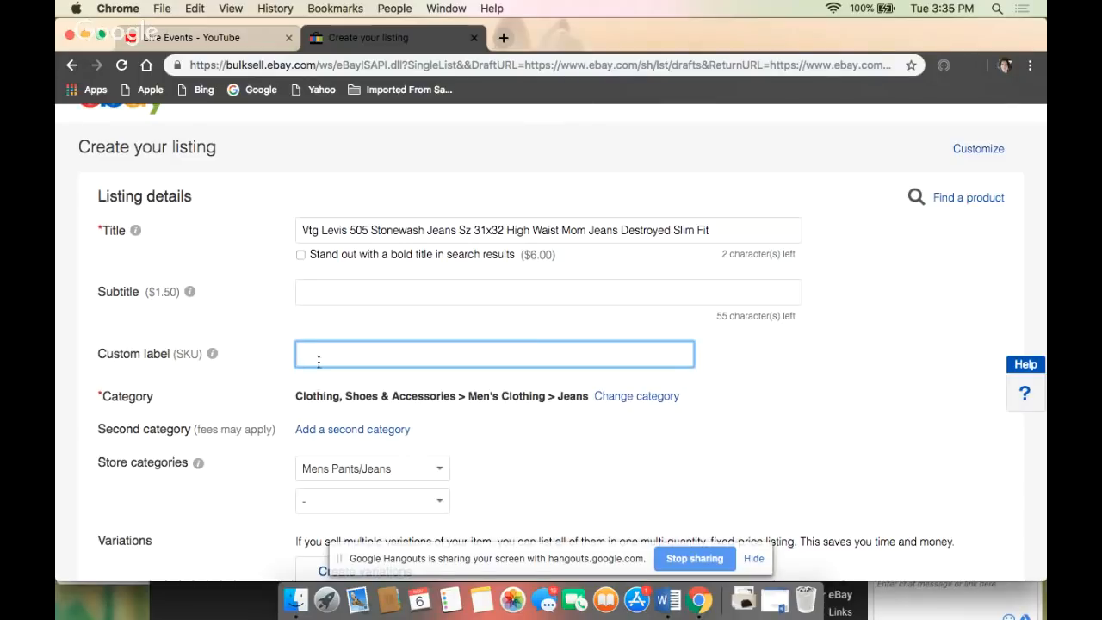
text(2)
scroll(411, 367, down, 4)
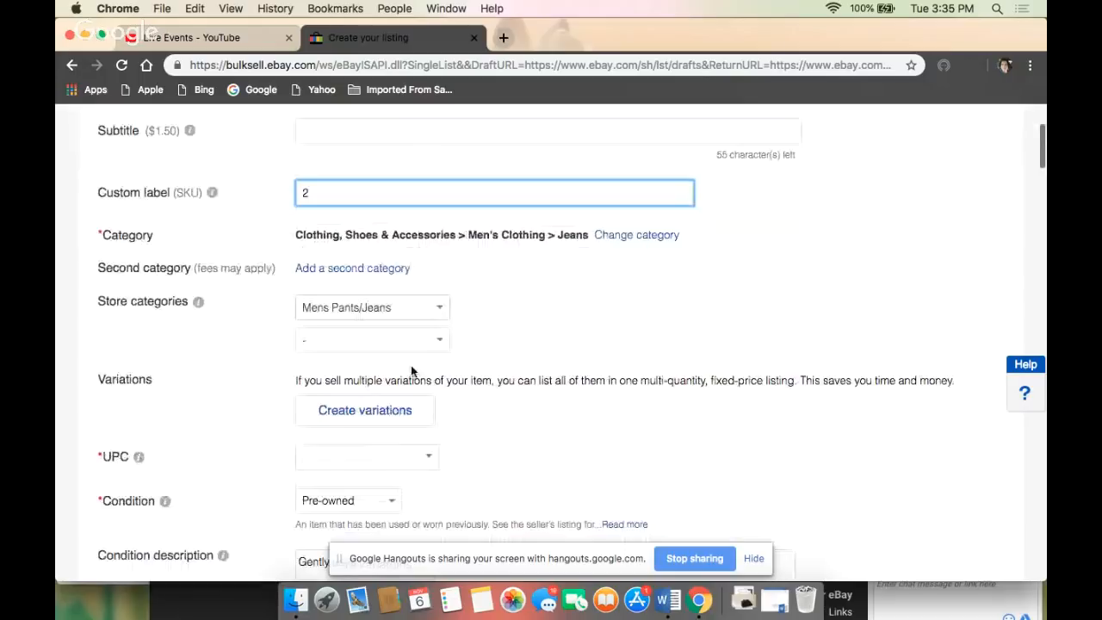
scroll(385, 256, up, 2)
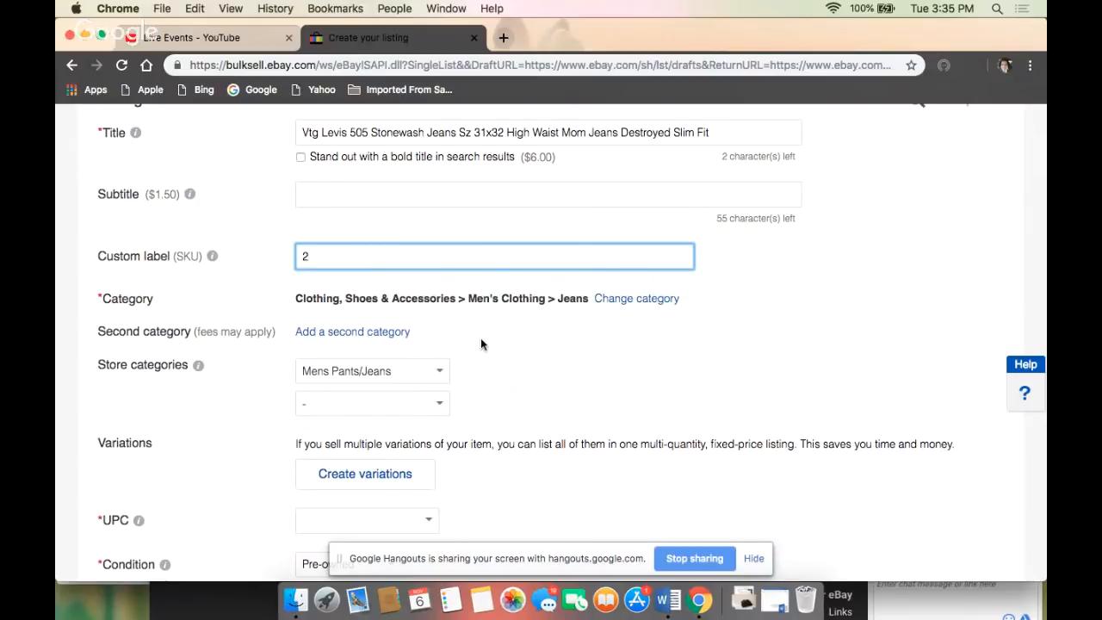
- Choose Pre-owned as the item's condition
scroll(481, 340, down, 2)
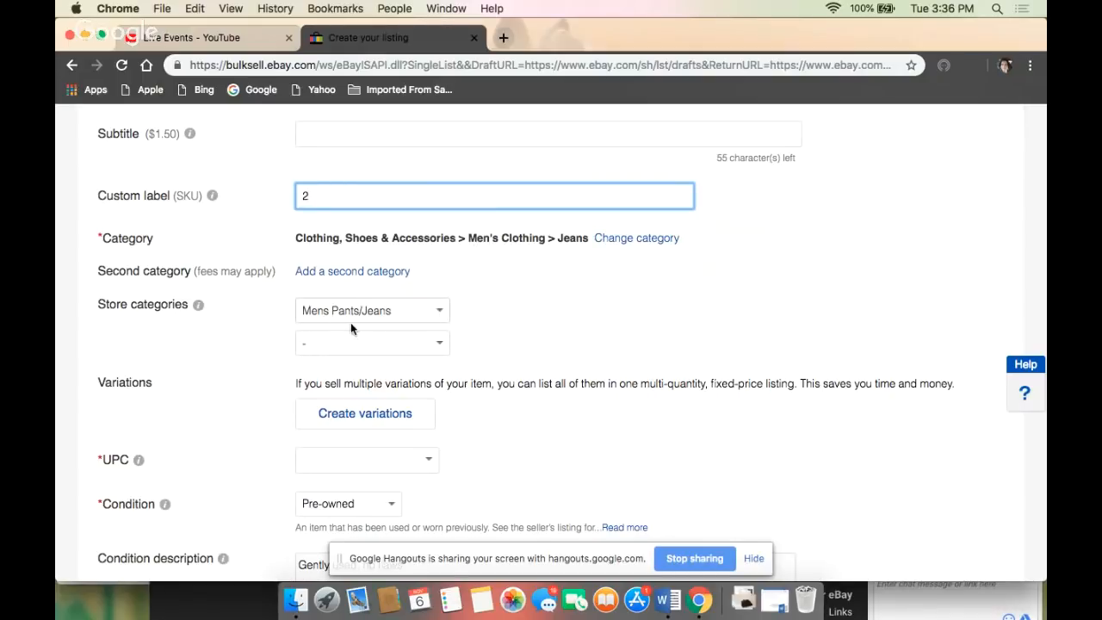
scroll(400, 318, down, 3)
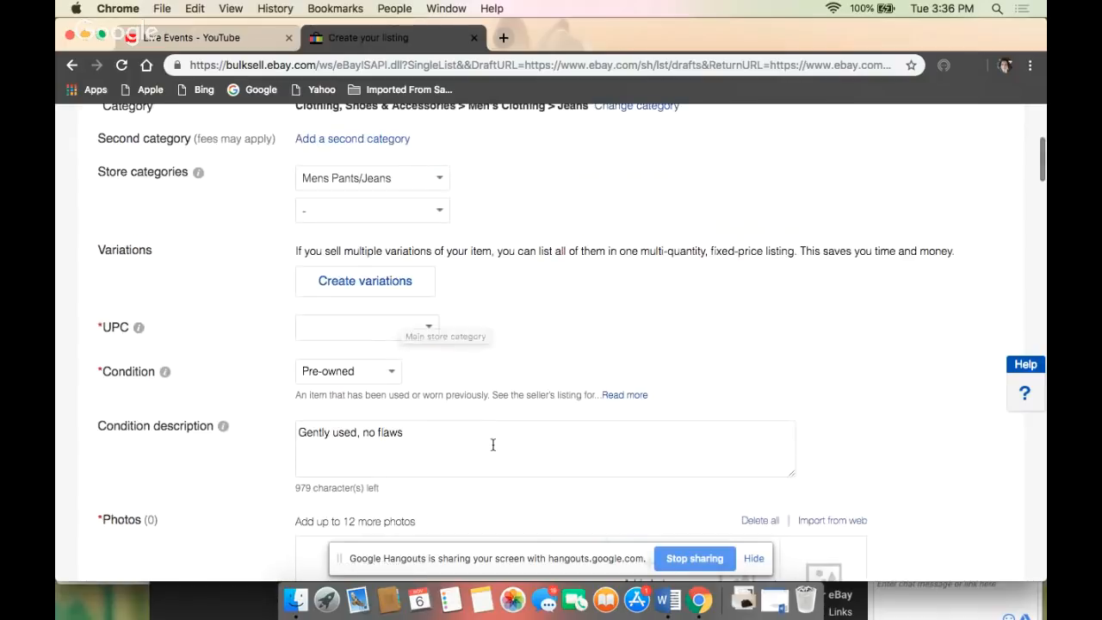
click(387, 373)
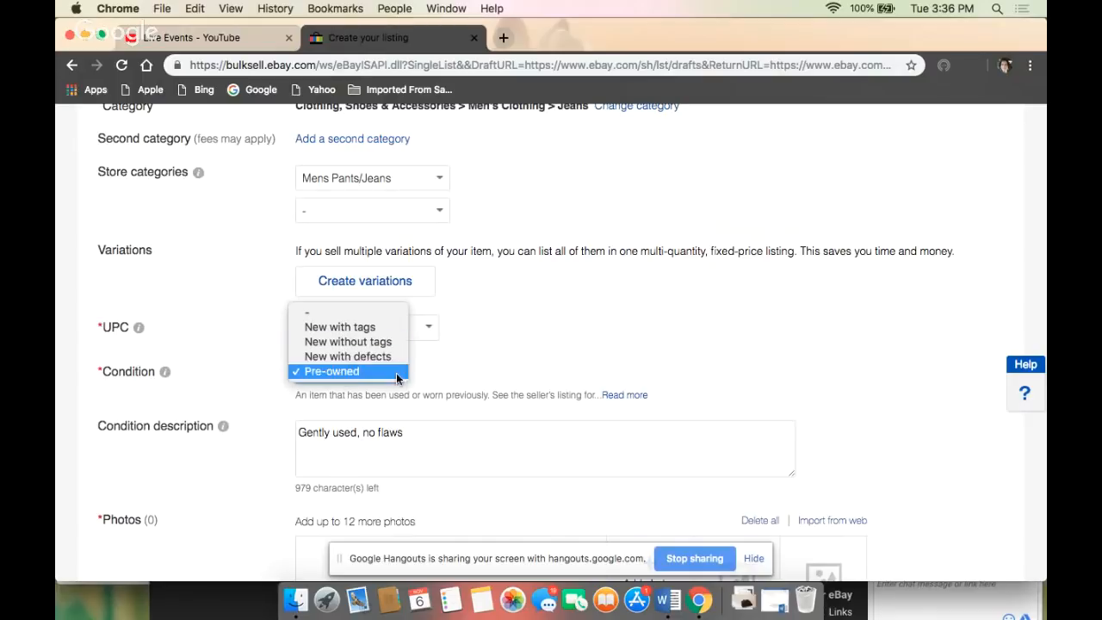
click(377, 372)
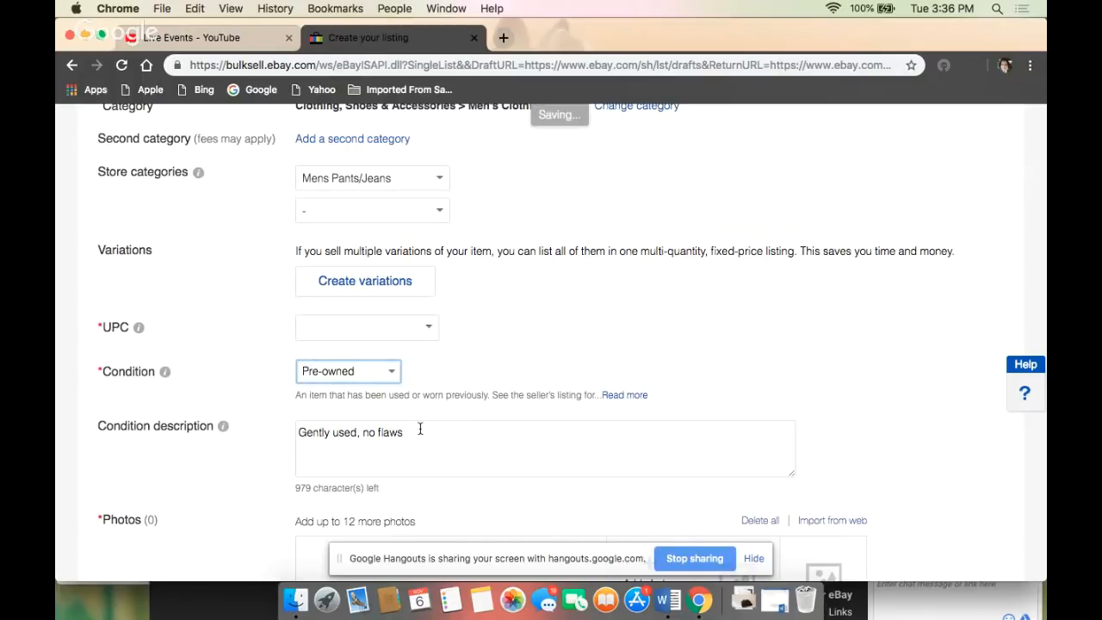
- Clear the template's text from the condition description
drag(414, 432, 263, 434)
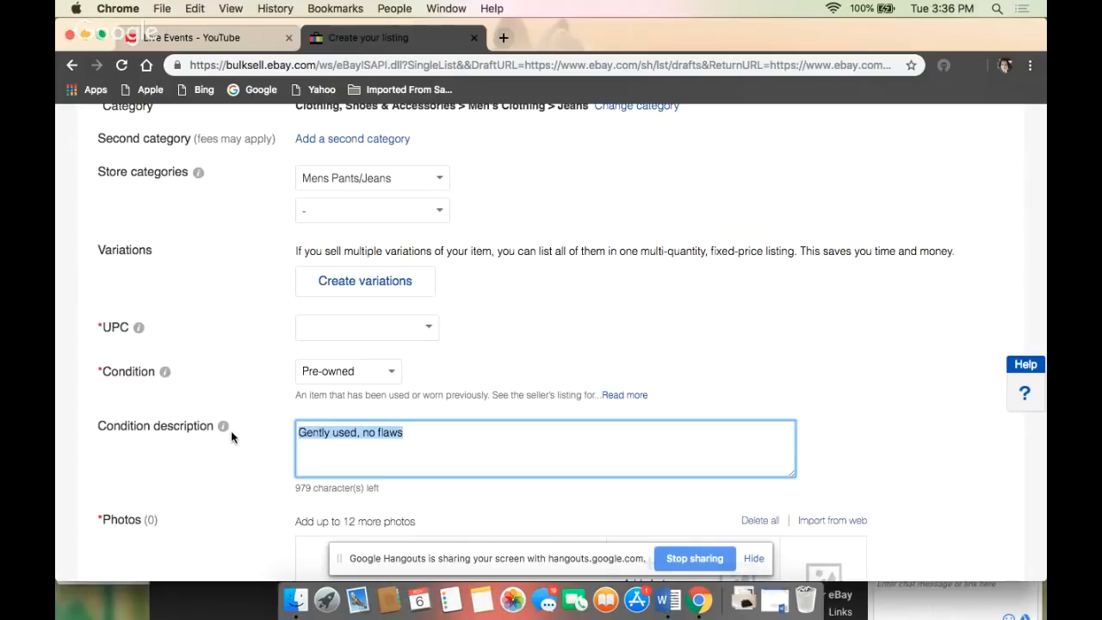
text(Great)
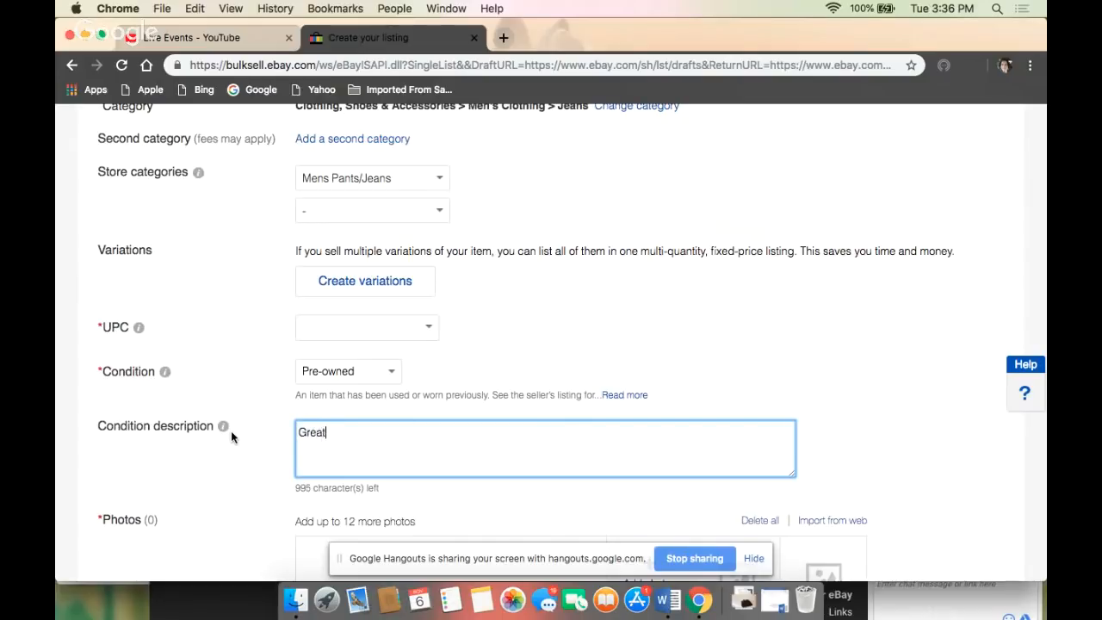
text( vintage)
key(BackSpace)
key(BackSpace)
key(BackSpace)
key(BackSpace)
key(BackSpace)
key(BackSpace)
key(BackSpace)
key(BackSpace)
key(BackSpace)
key(BackSpace)
key(BackSpace)
key(BackSpace)
key(BackSpace)
key(BackSpace)
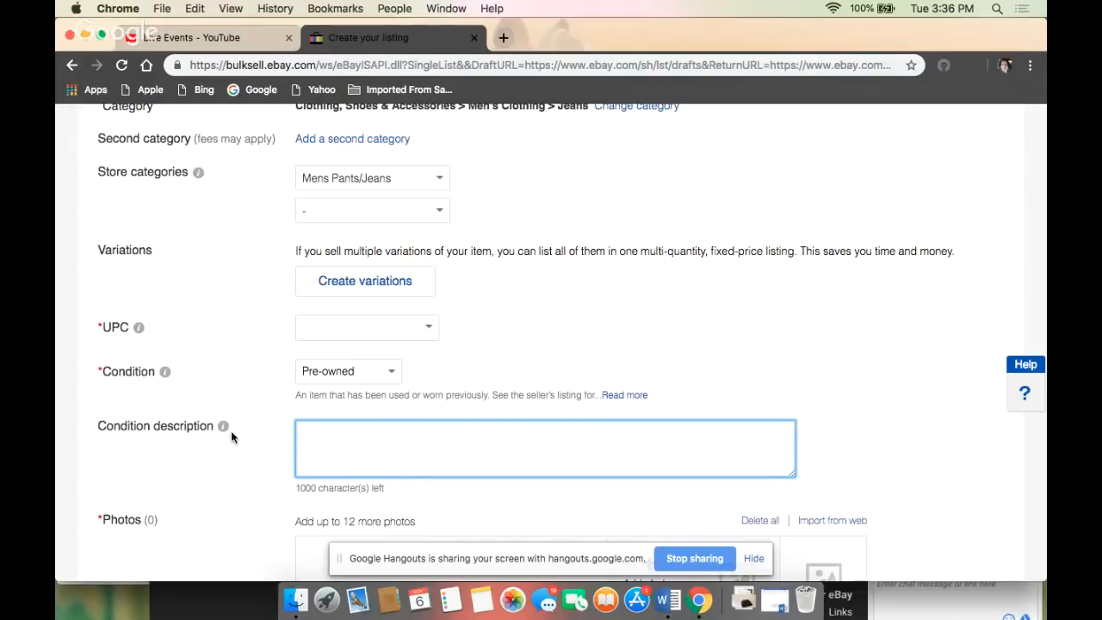
- Describe the condition as "Naturally distressed/destroyed with tears, stains and wear"
text(Natural)
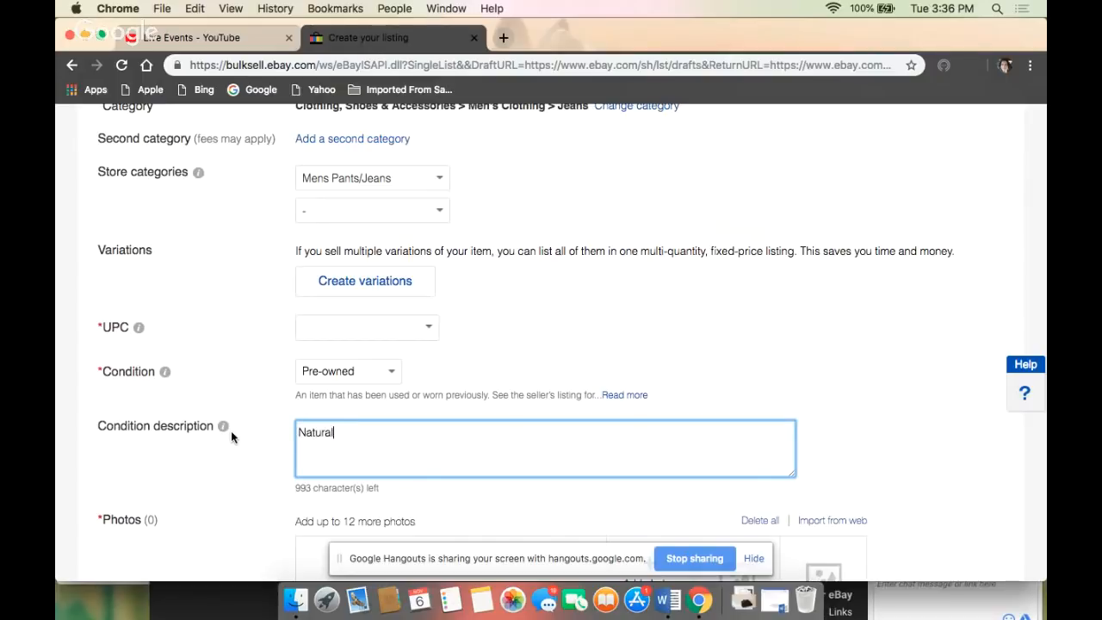
text(ly distressed/destroyed)
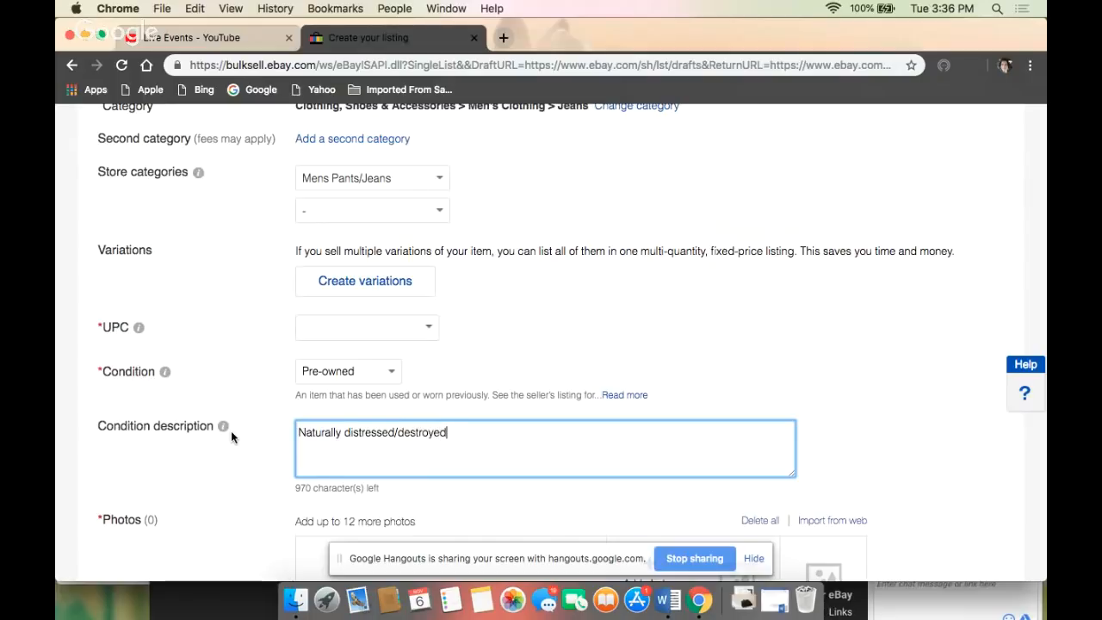
text( with tears, stains )
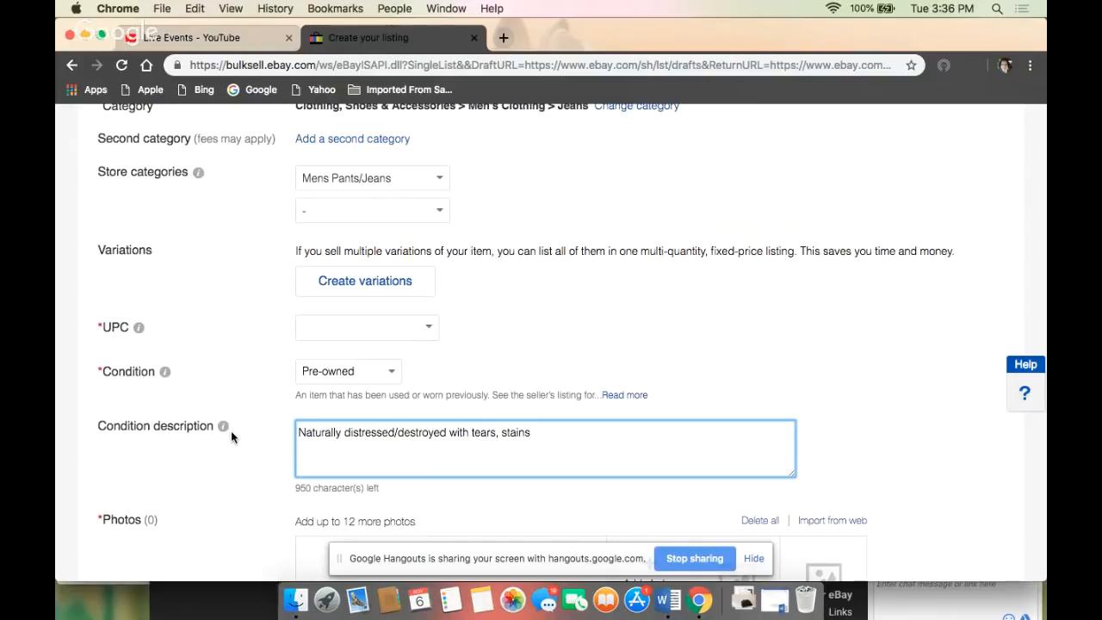
text(and wear.  Zipper and button)
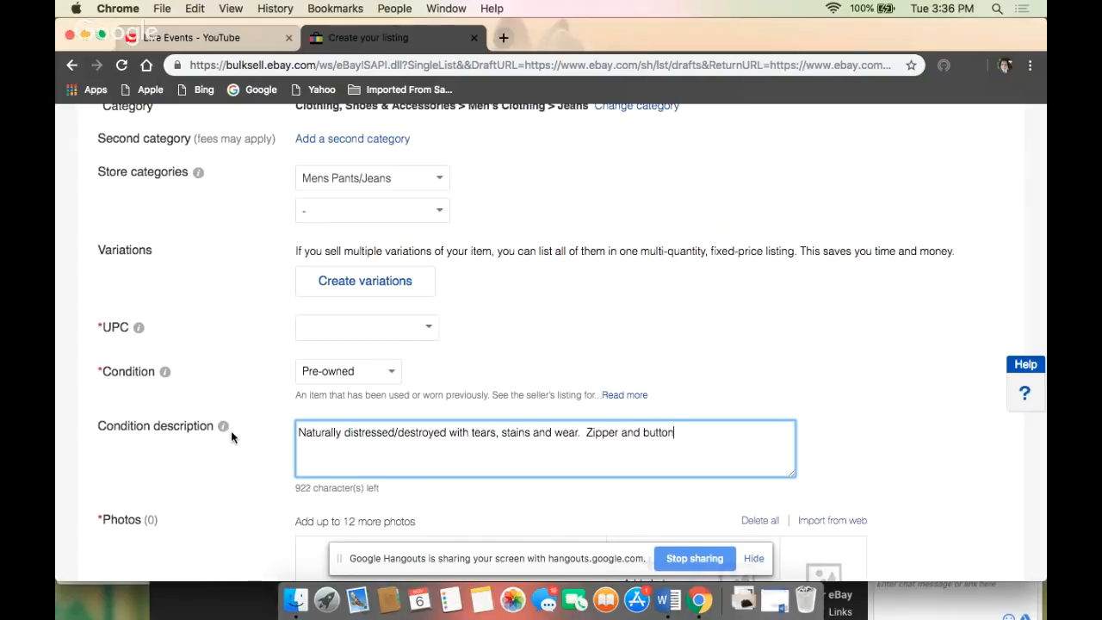
text(s in good working condit)
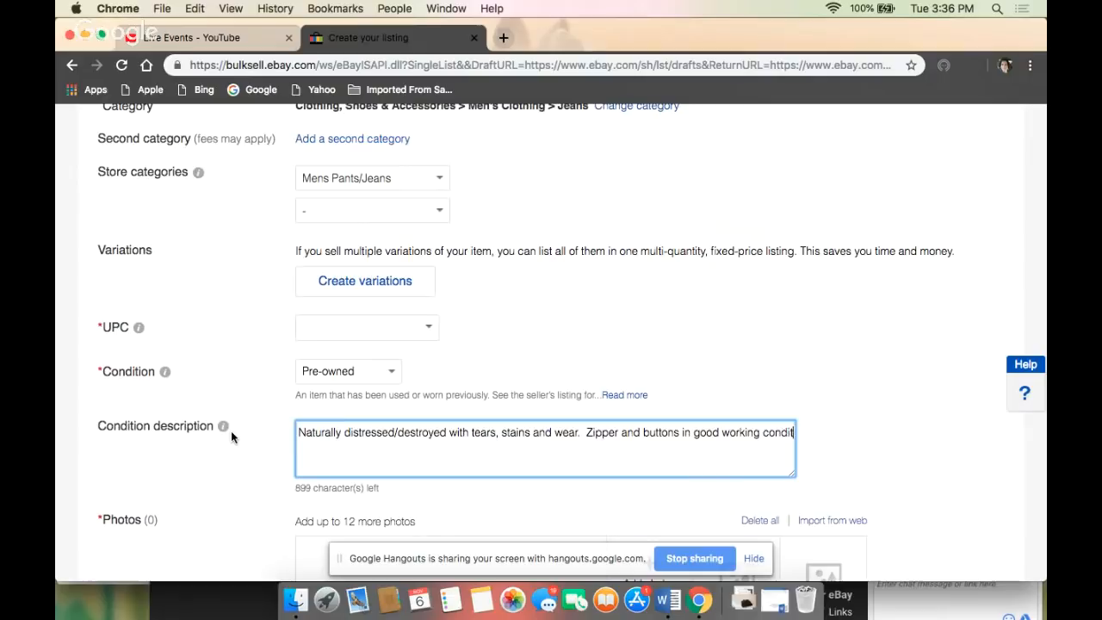
text(ion. )
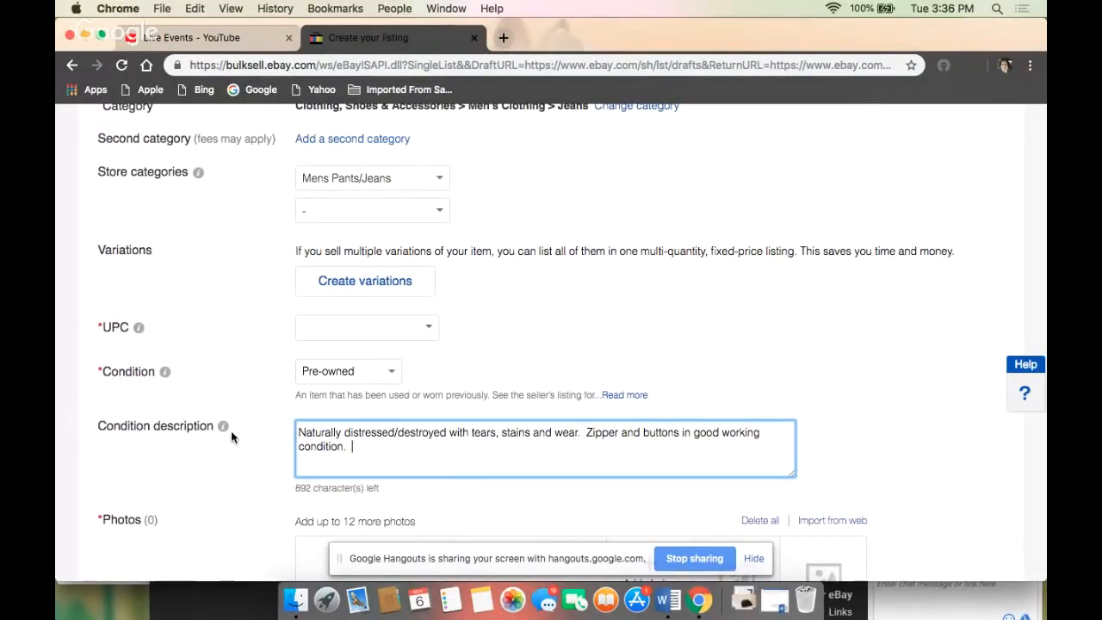
text( Please see )
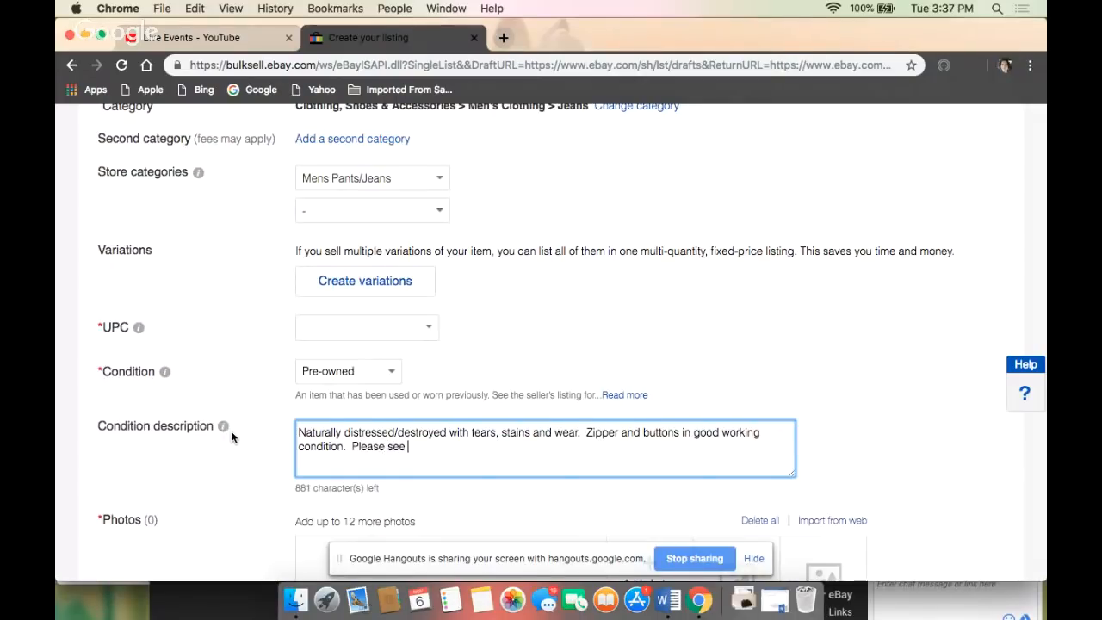
text(all measurements fo)
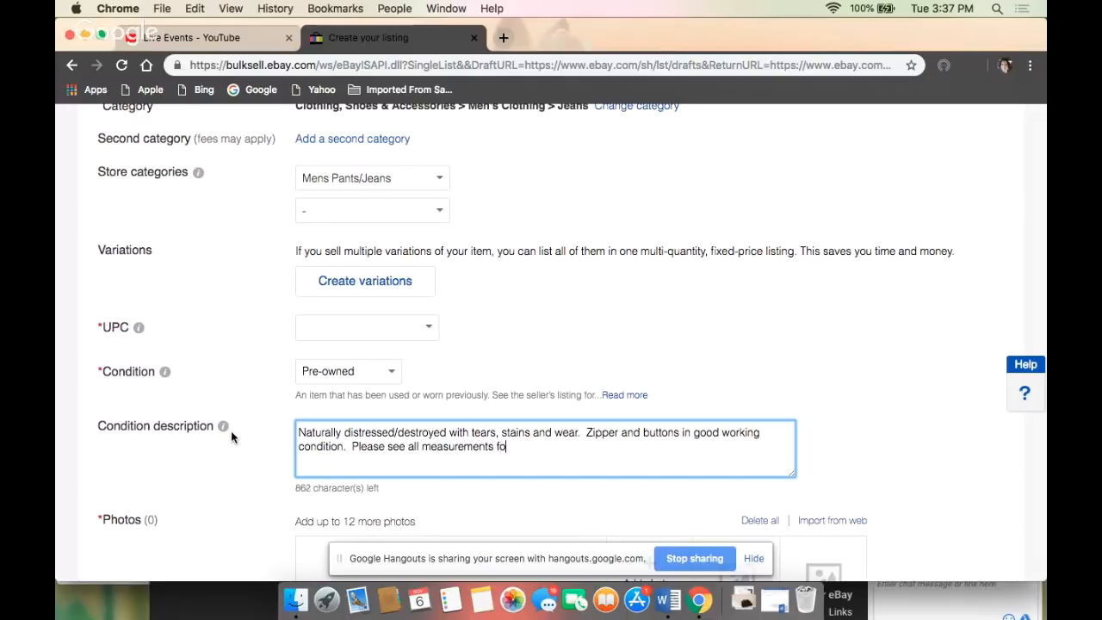
text(r proper fit.)
- Add the recommended item specifics Rise: High and Fit: Slim to the listing
scroll(243, 457, down, 7)
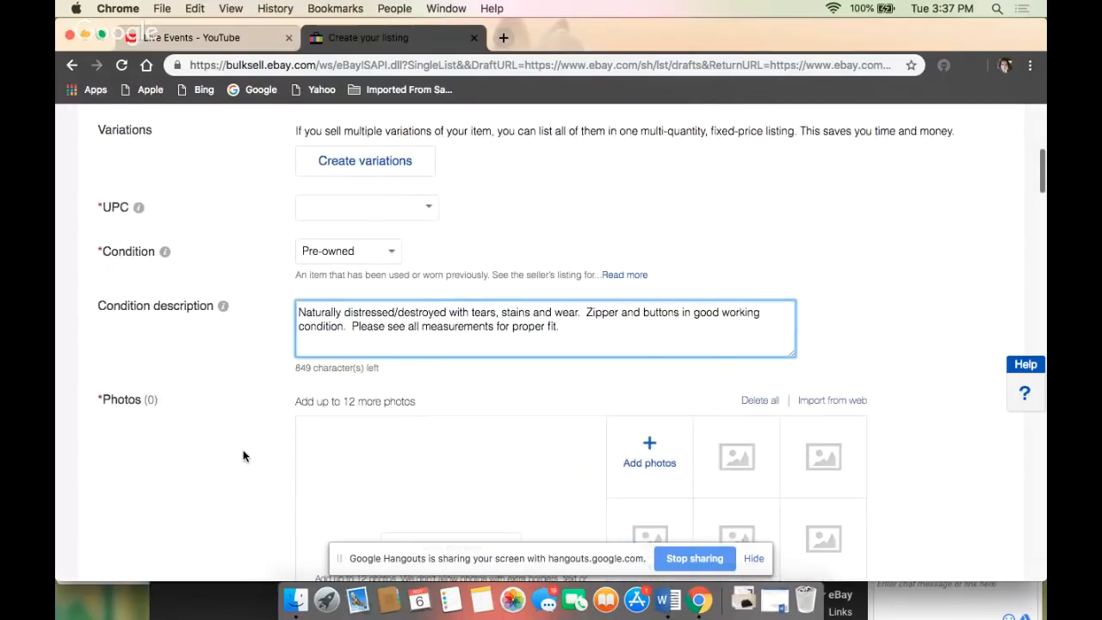
scroll(243, 449, down, 2)
scroll(244, 448, up, 4)
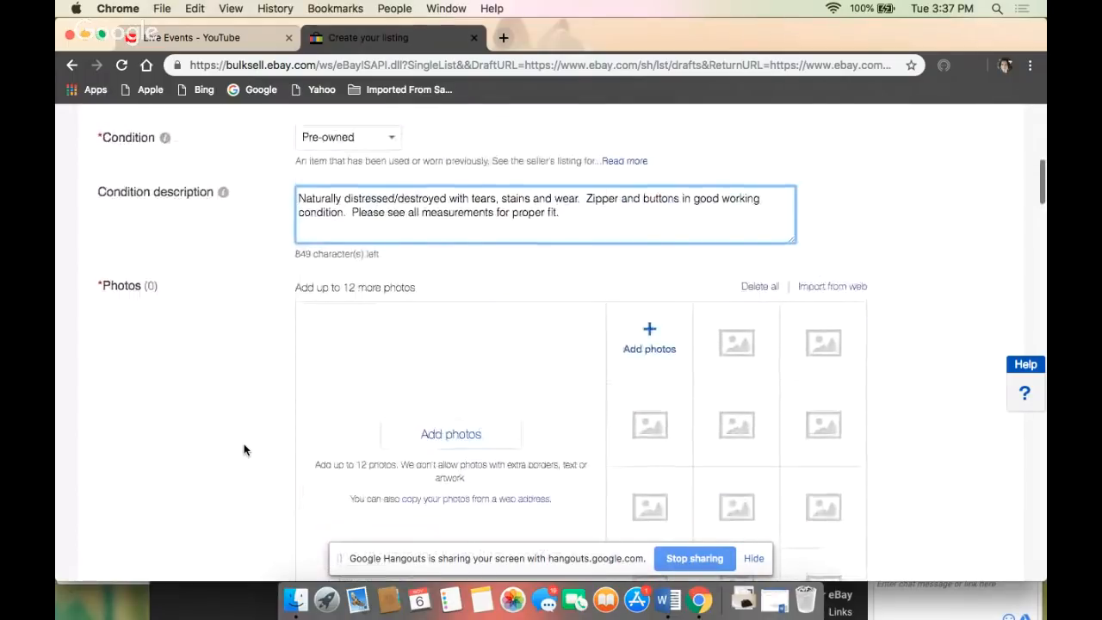
scroll(242, 362, down, 1)
scroll(242, 361, down, 8)
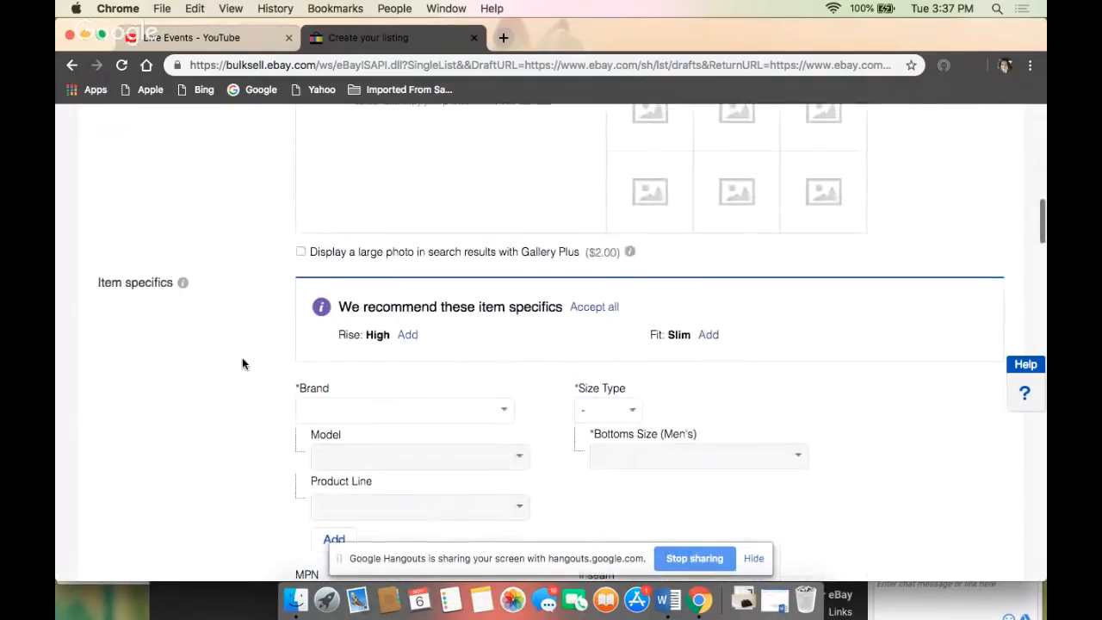
click(408, 335)
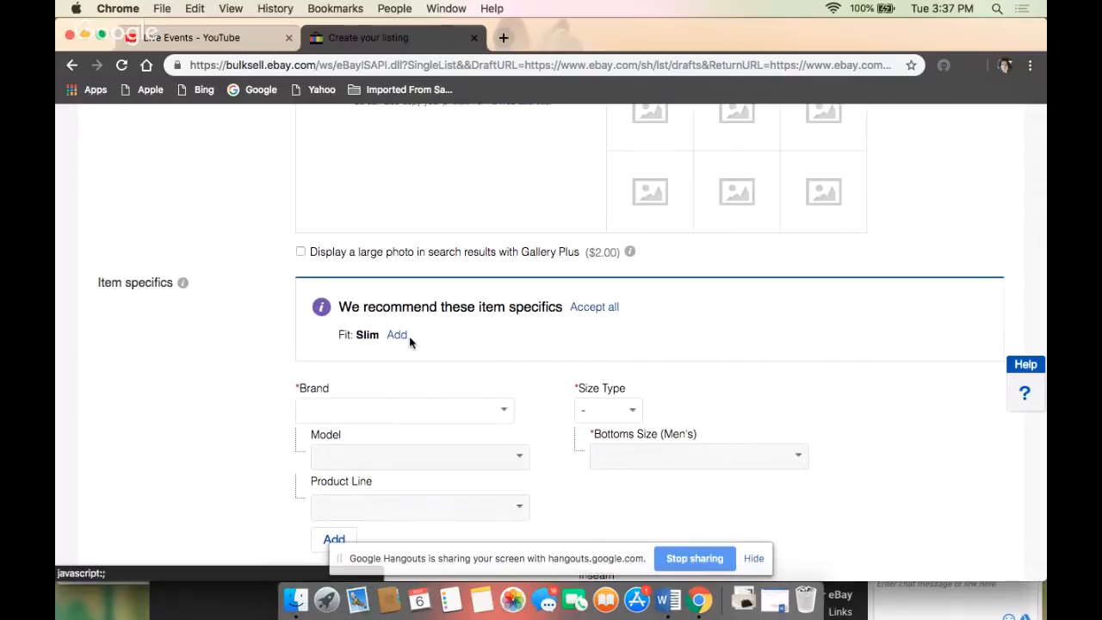
click(394, 335)
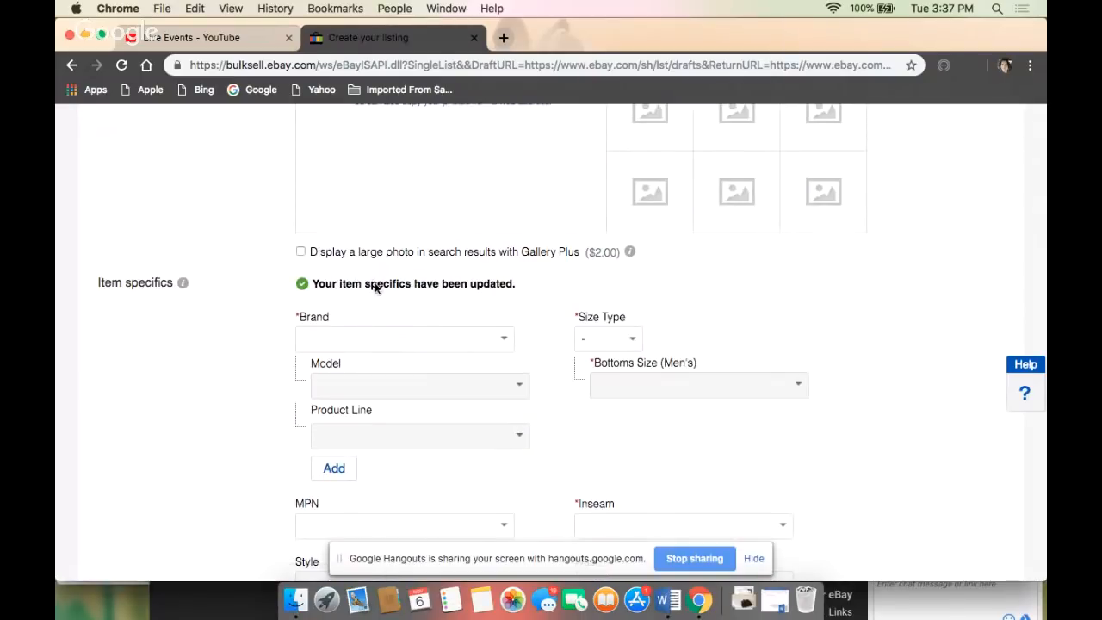
- Set the brand to Levis and add the recommended model Levi's 505
click(331, 342)
text(Levis)
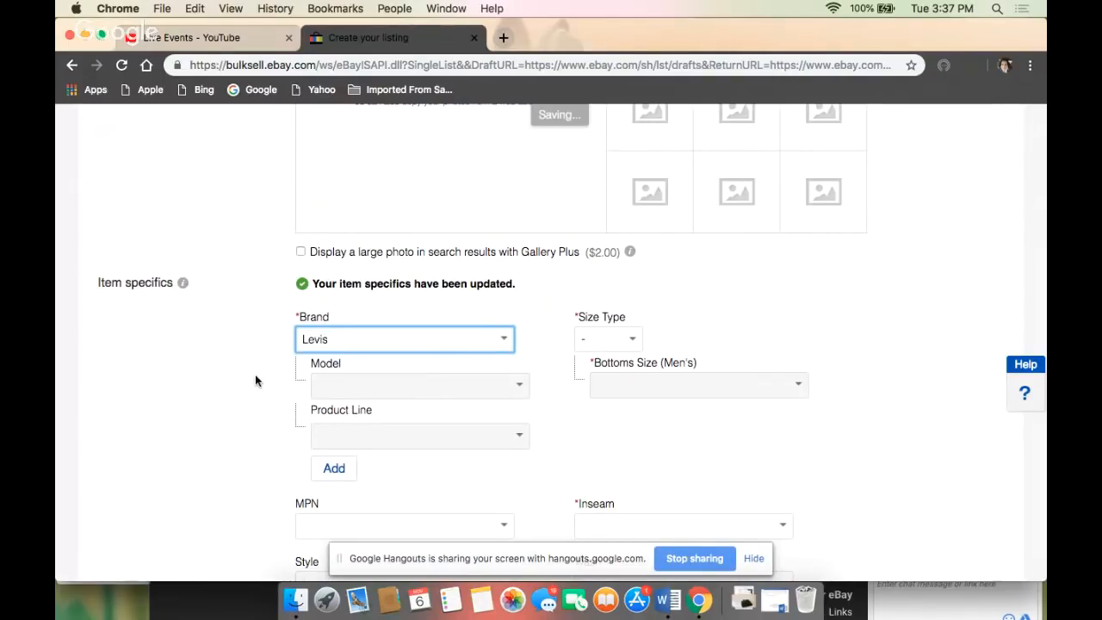
scroll(256, 381, down, 2)
click(316, 333)
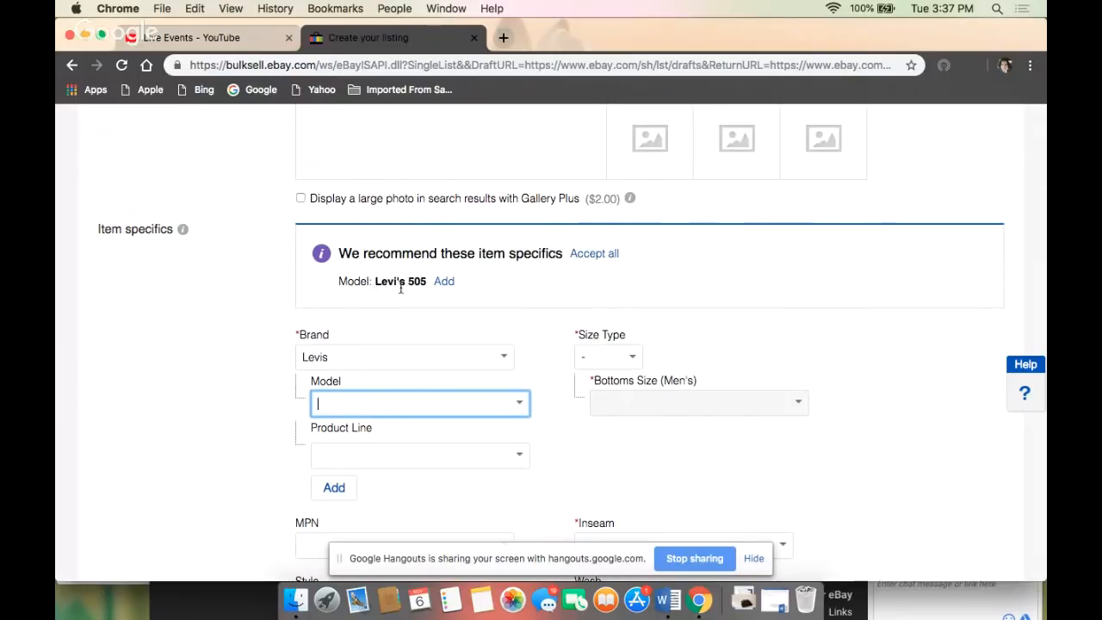
click(444, 282)
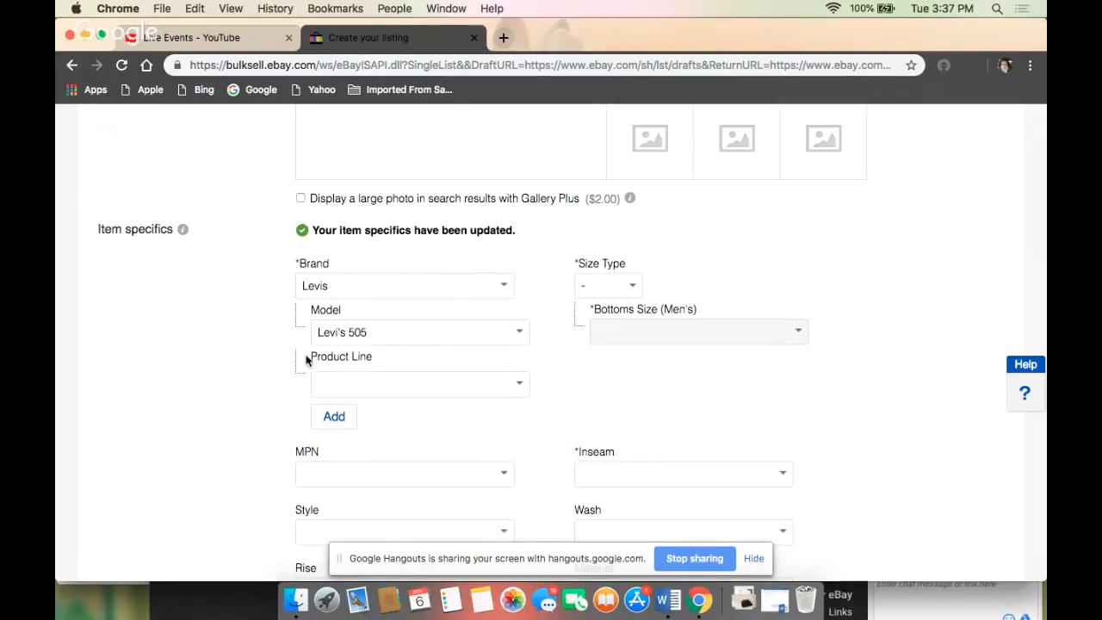
- Set the size type to Regular and the men's bottoms size to 31
click(632, 285)
click(624, 301)
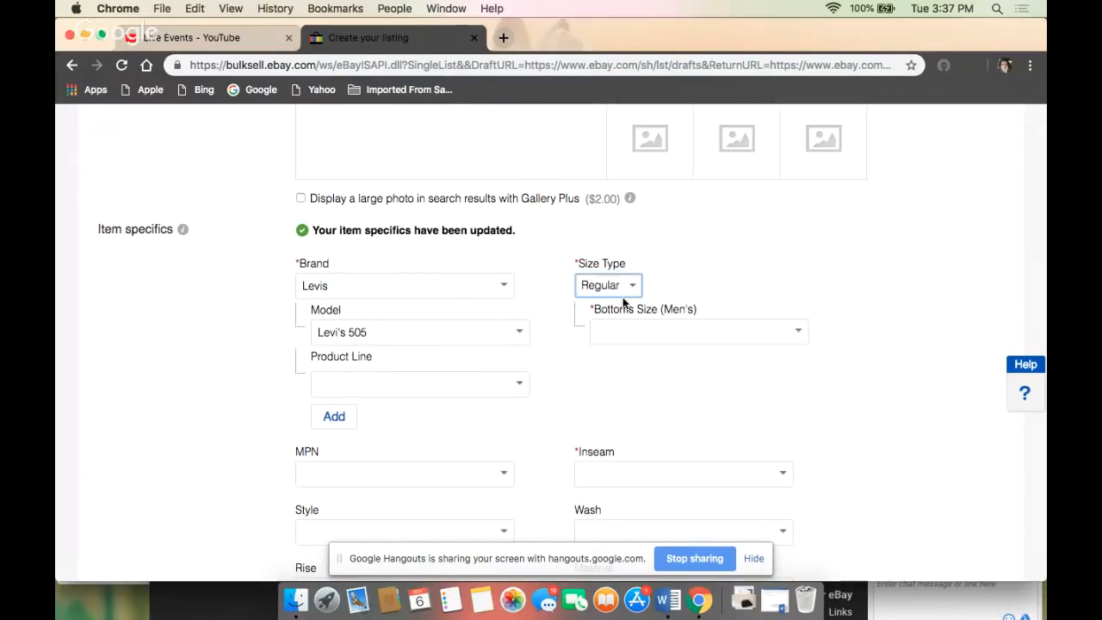
click(612, 298)
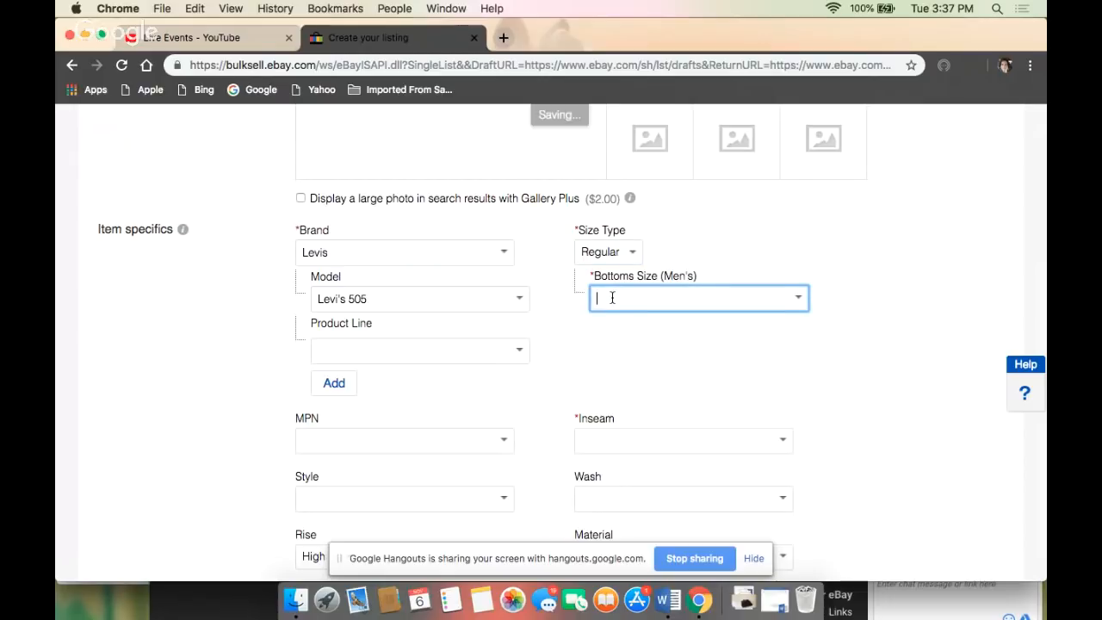
text(31)
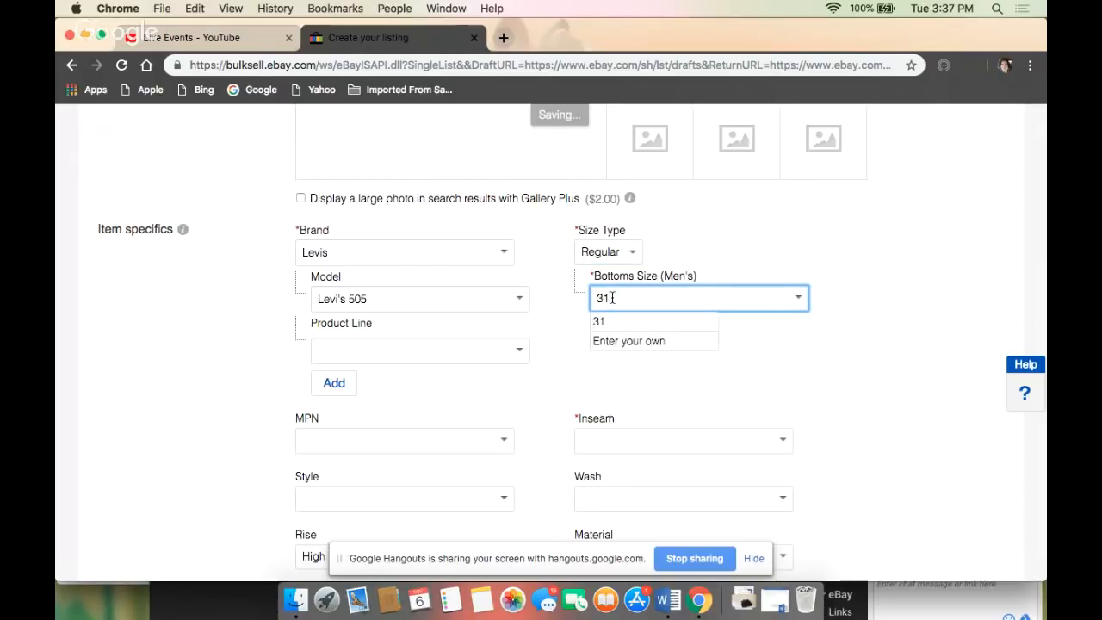
click(457, 399)
- Set the inseam to 31.5" and the wash to Light in the item specifics
scroll(456, 399, down, 3)
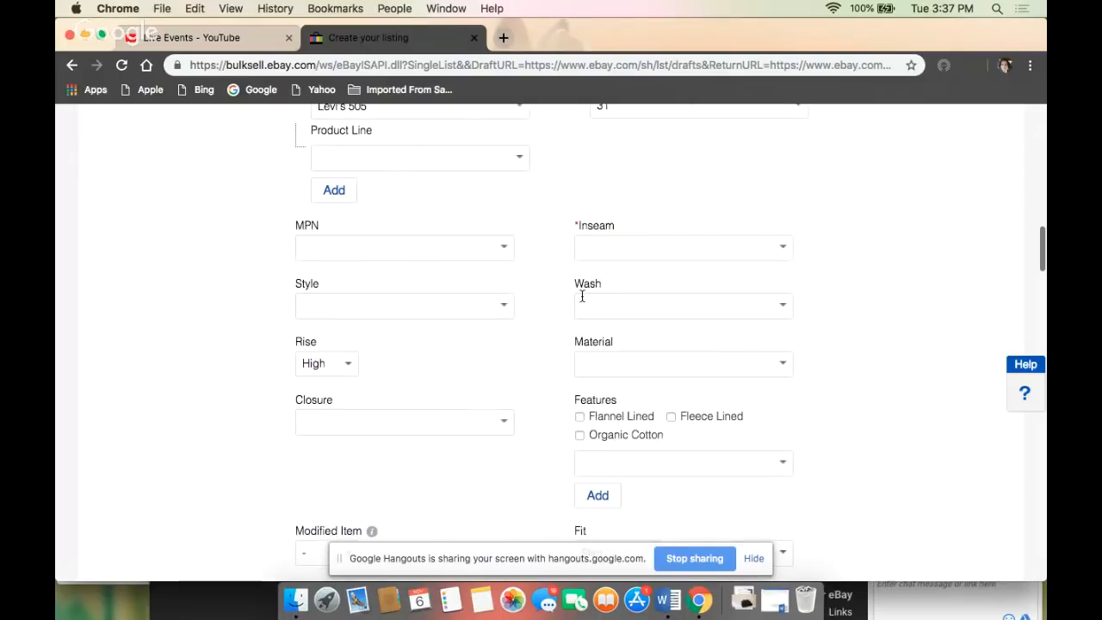
click(595, 250)
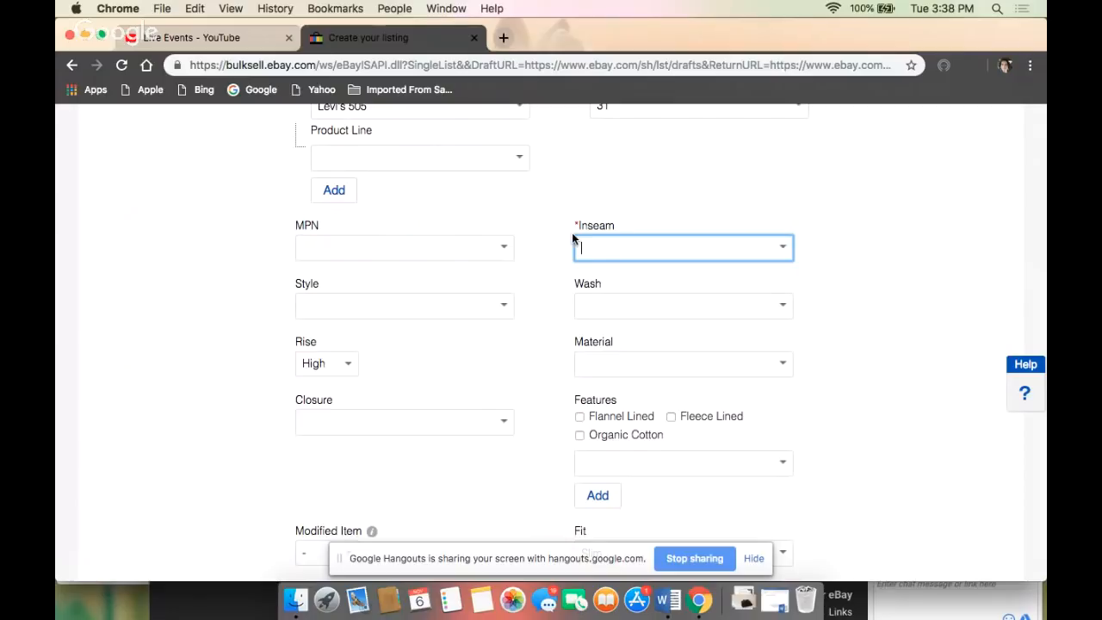
text(31.5")
key(Tab)
click(783, 306)
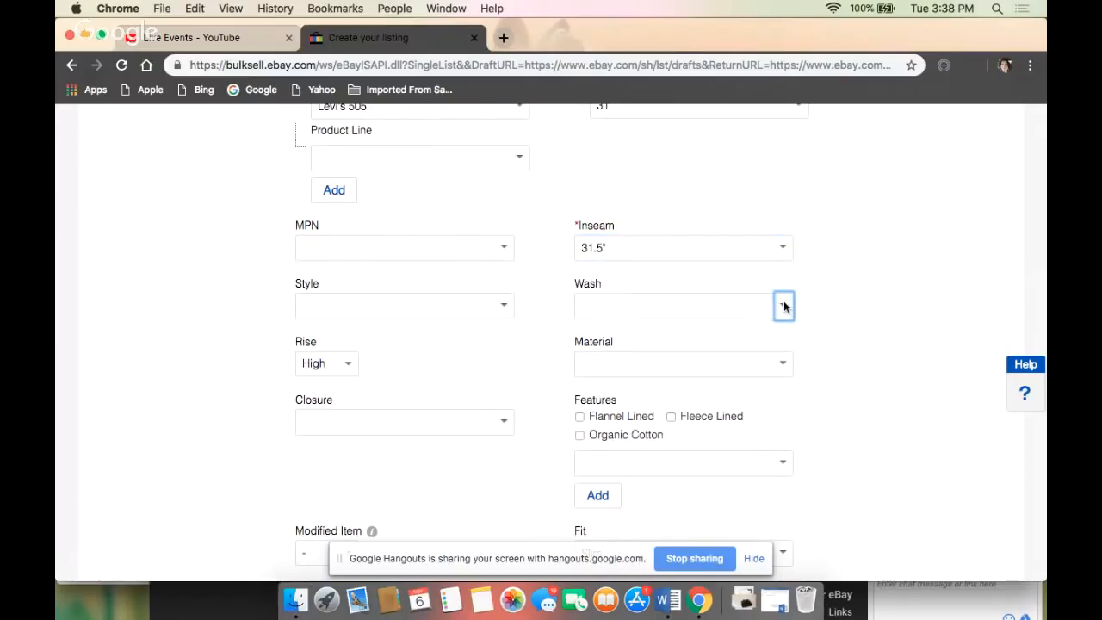
click(619, 329)
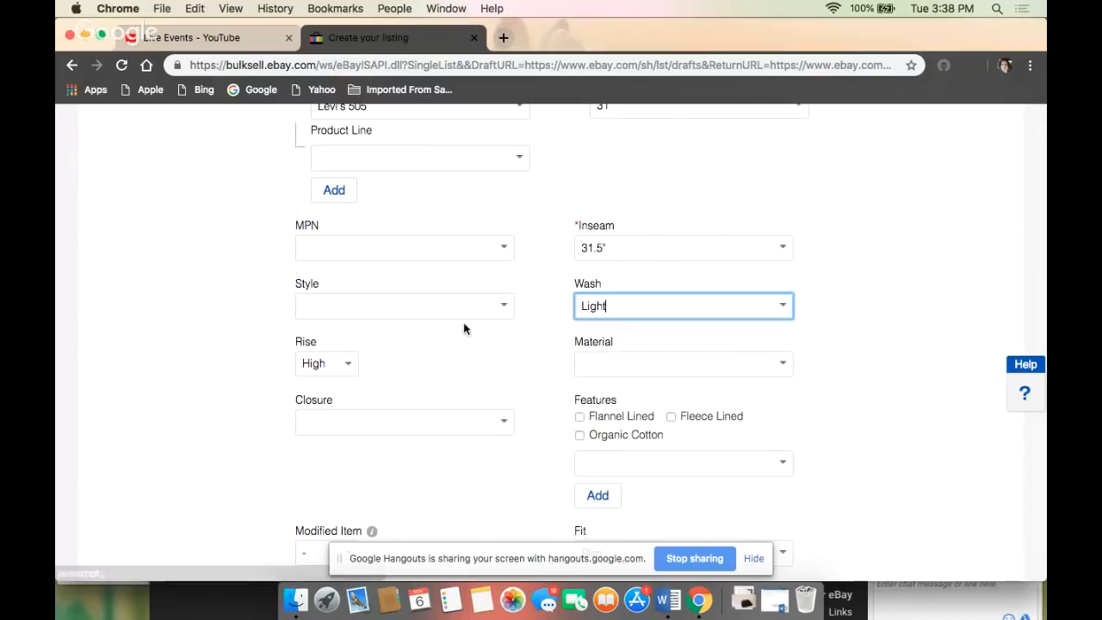
- Set the material item specific to the suggested value 100% Cotton
scroll(487, 241, down, 2)
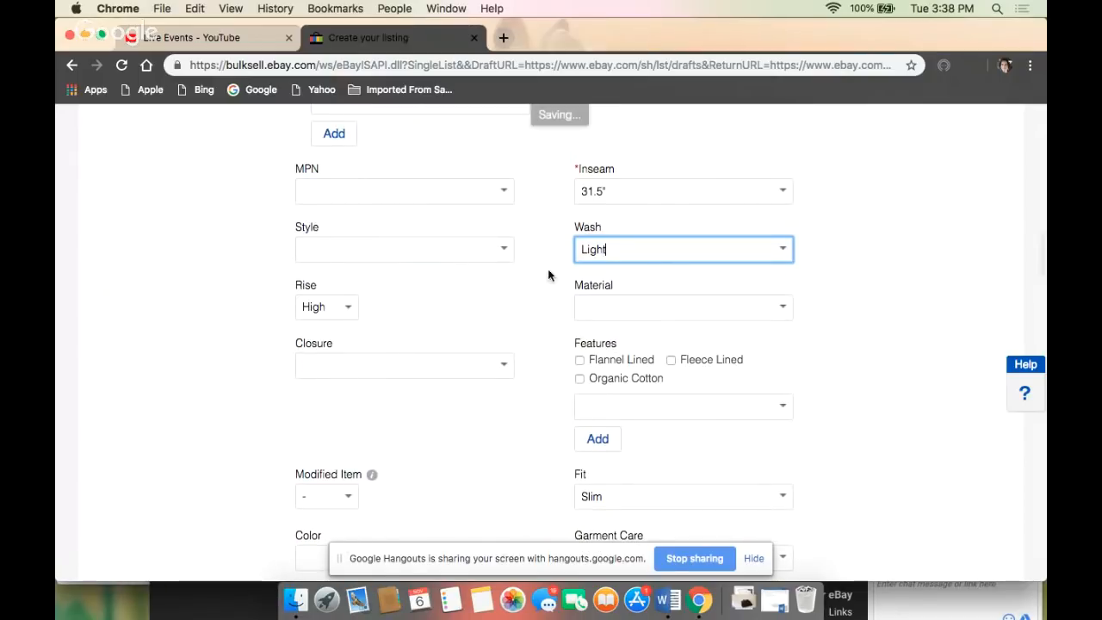
click(592, 315)
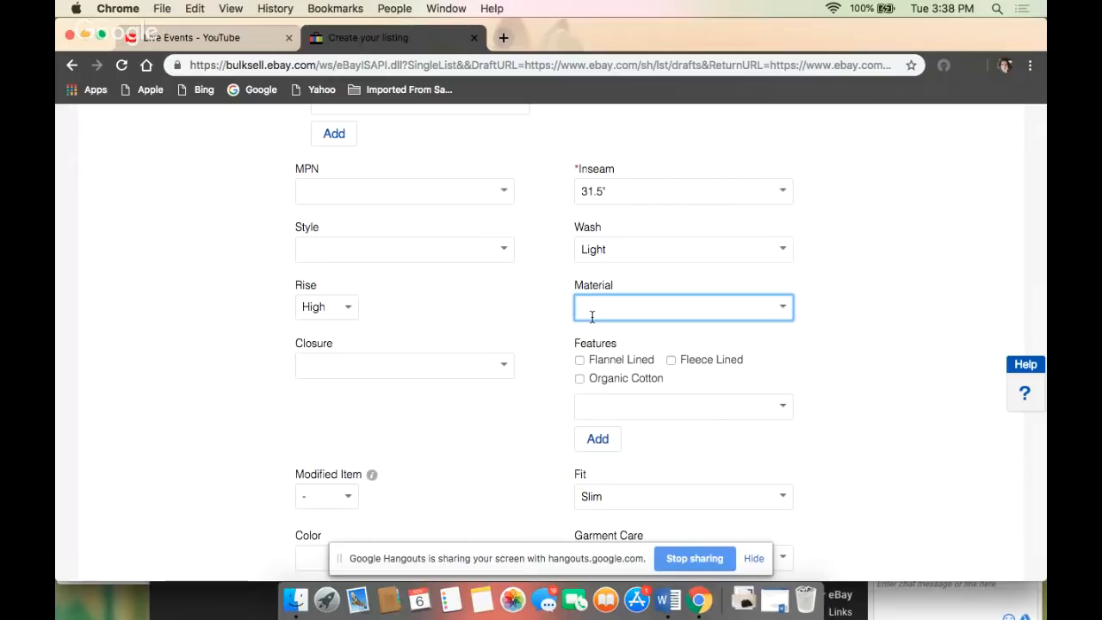
text(100% c)
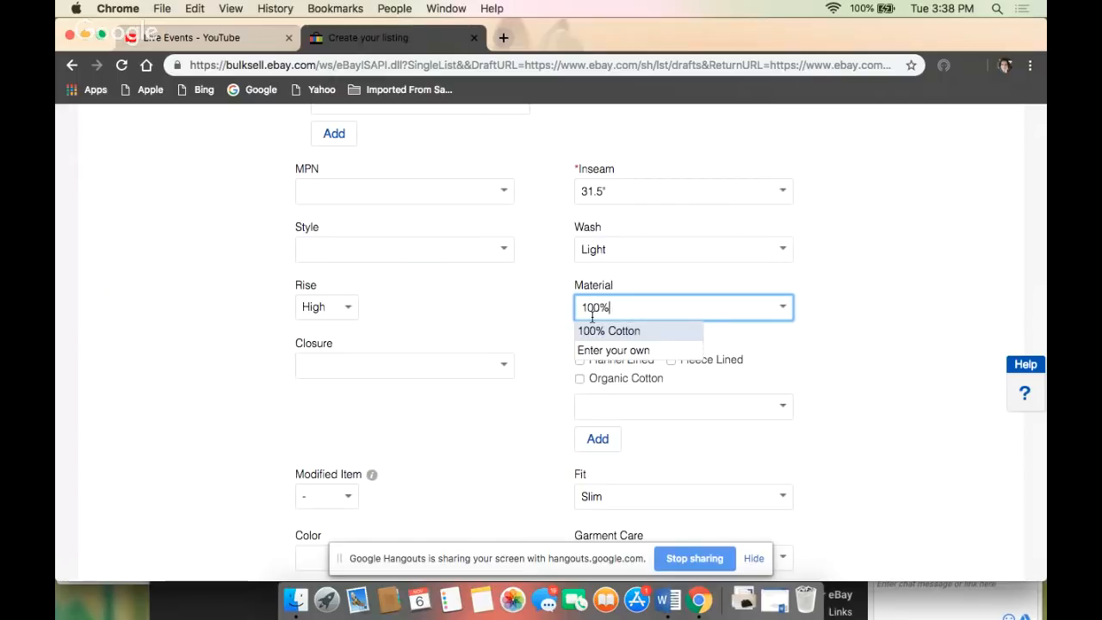
key(BackSpace)
key(BackSpace)
text(Cot)
key(Return)
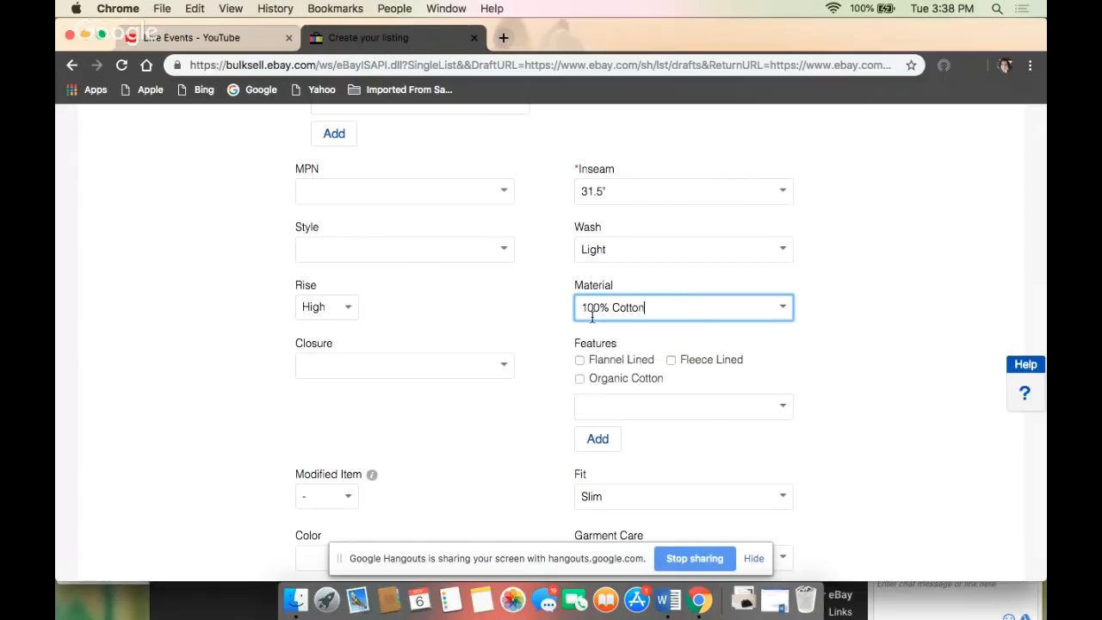
click(491, 334)
- Copy the full listing title text from the listing details
scroll(491, 333, down, 2)
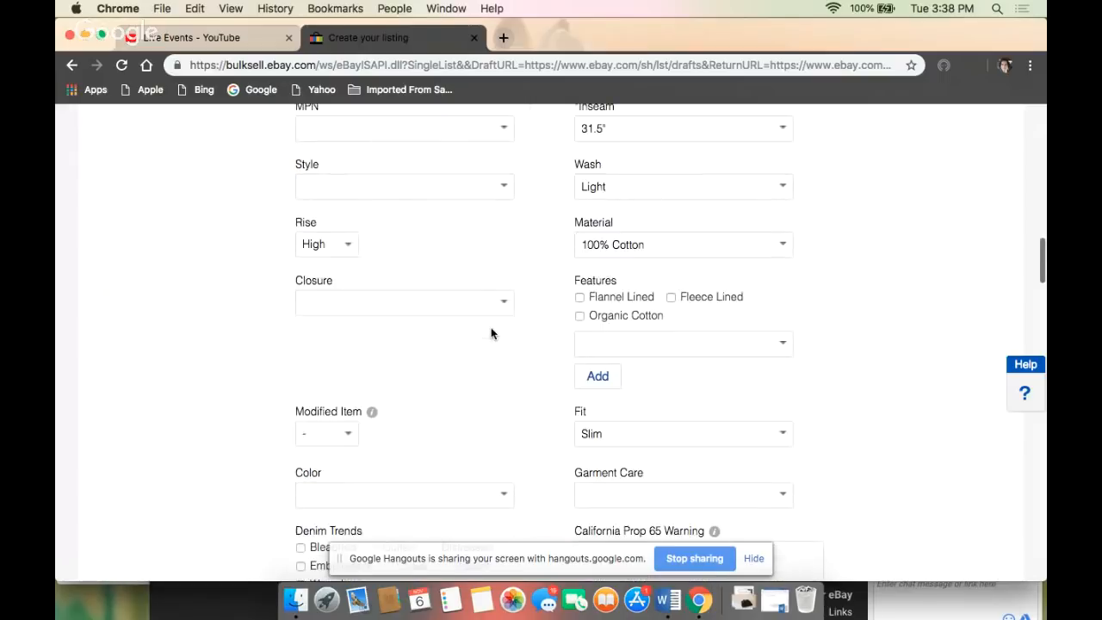
scroll(510, 310, down, 3)
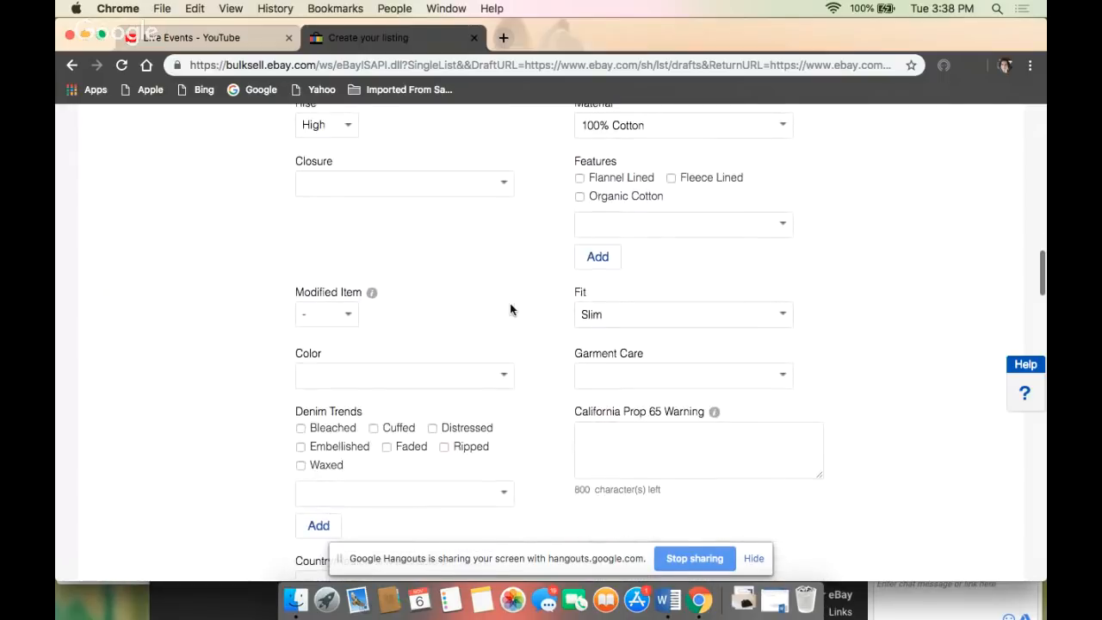
scroll(510, 310, down, 3)
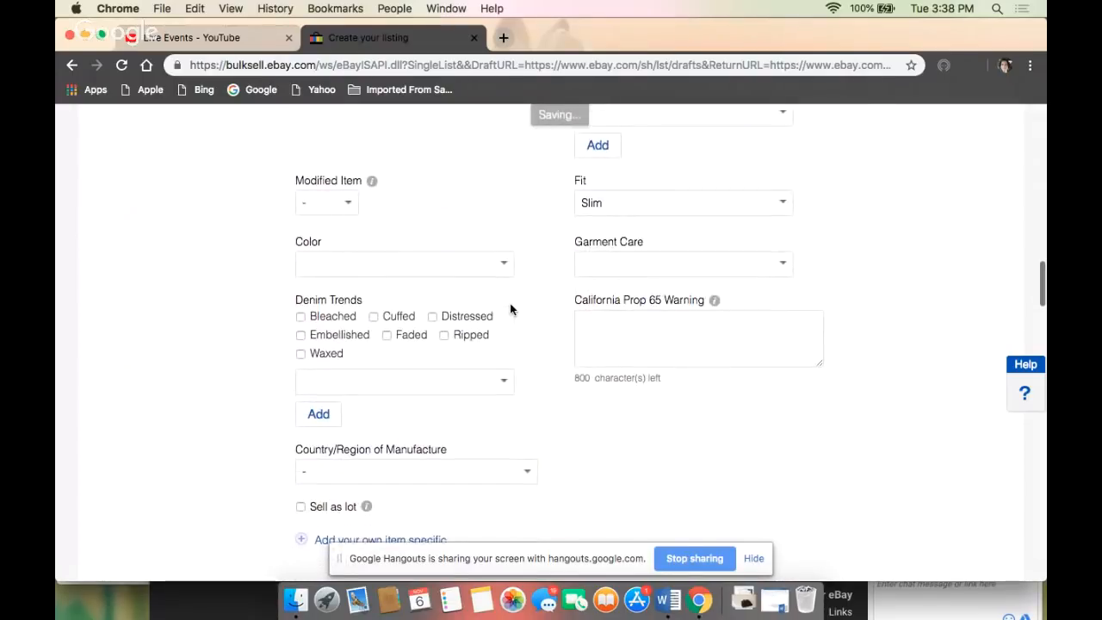
scroll(449, 264, up, 20)
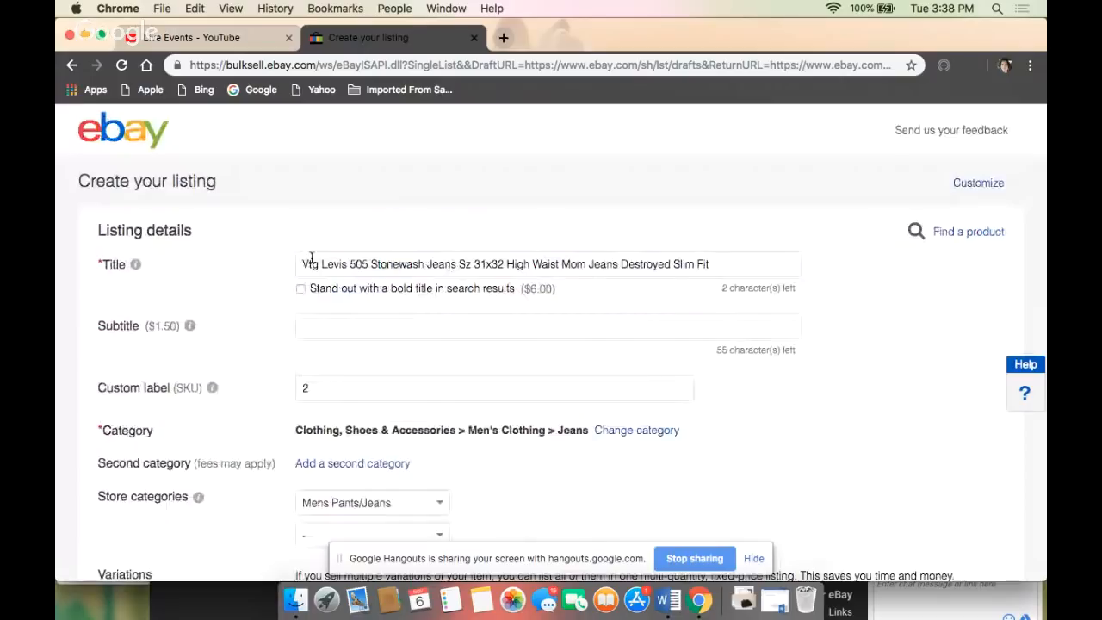
drag(300, 264, 741, 260)
key(super+c)
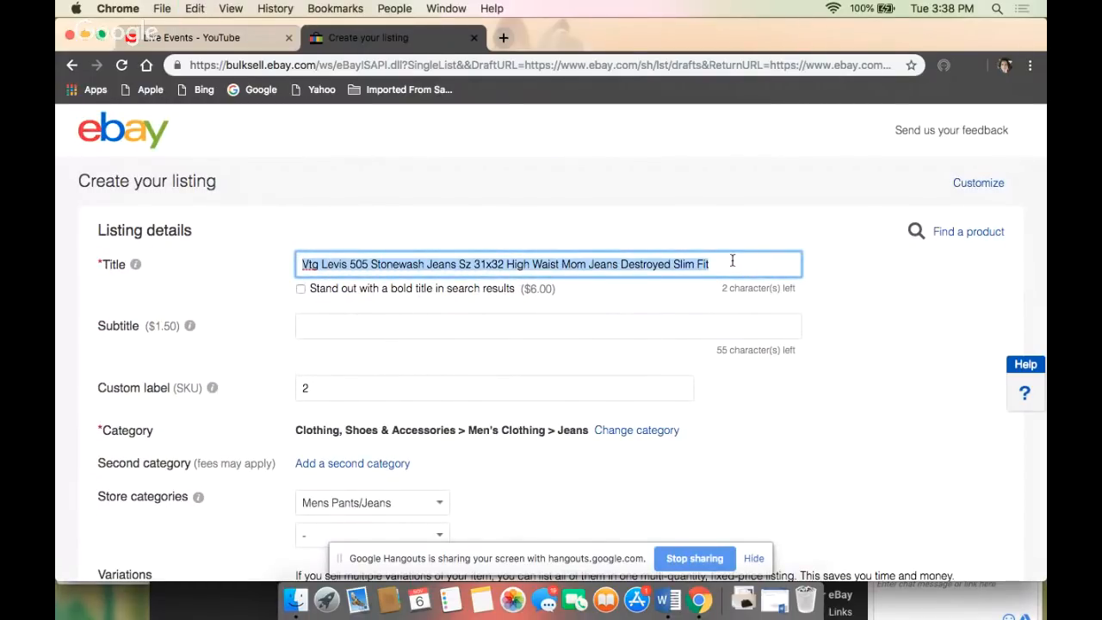
- Set the country/region of manufacture to Dominican Republic
scroll(731, 261, down, 15)
scroll(732, 261, down, 10)
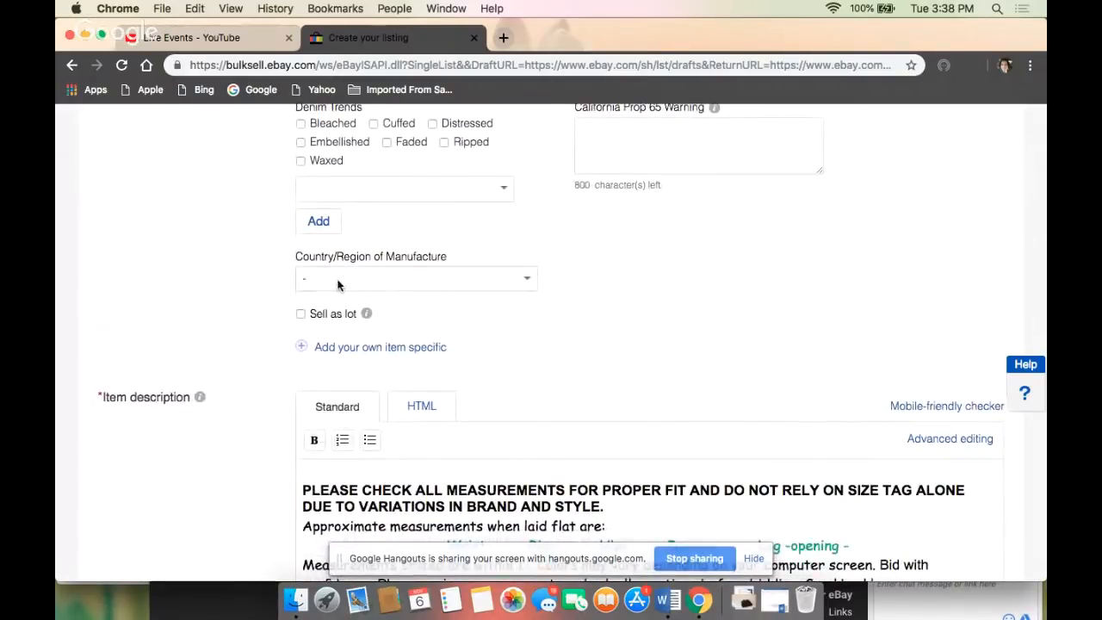
click(337, 281)
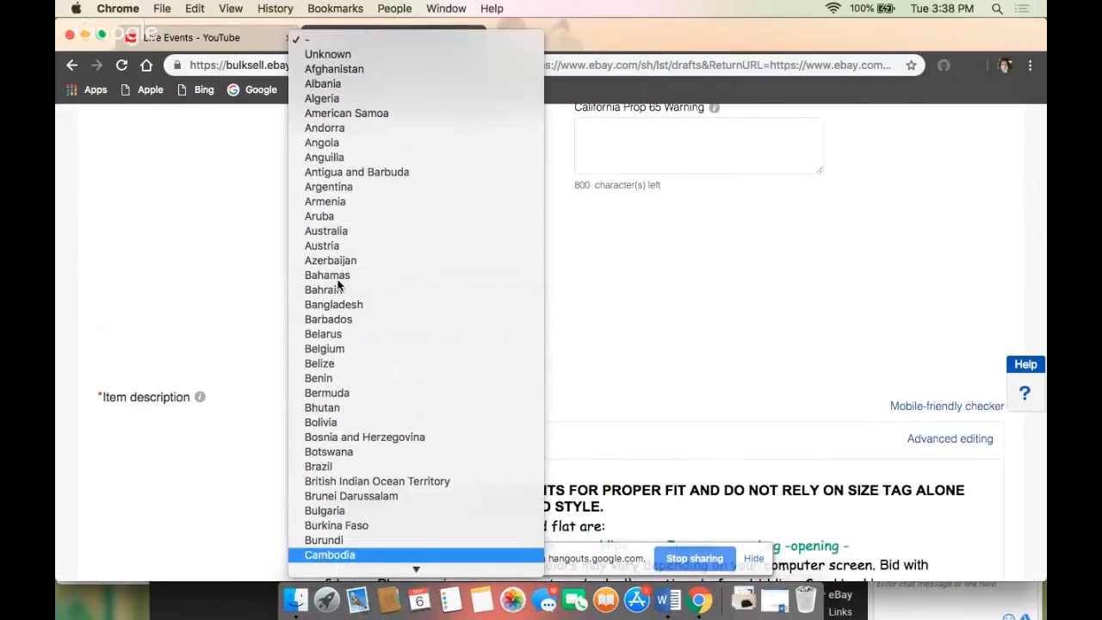
key(d)
key(o)
key(n)
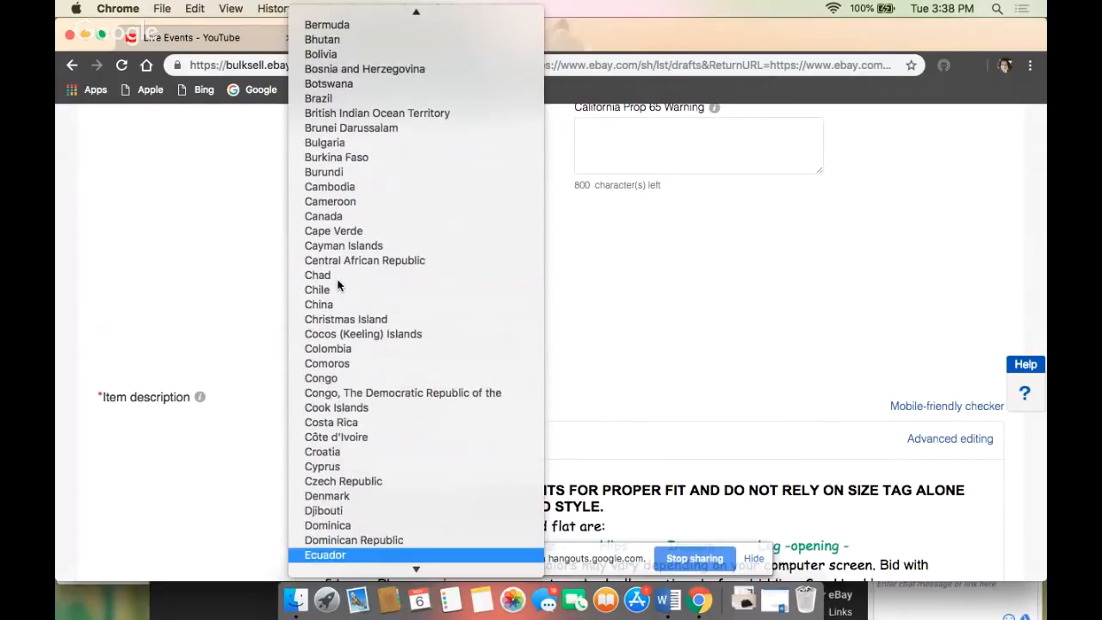
click(389, 537)
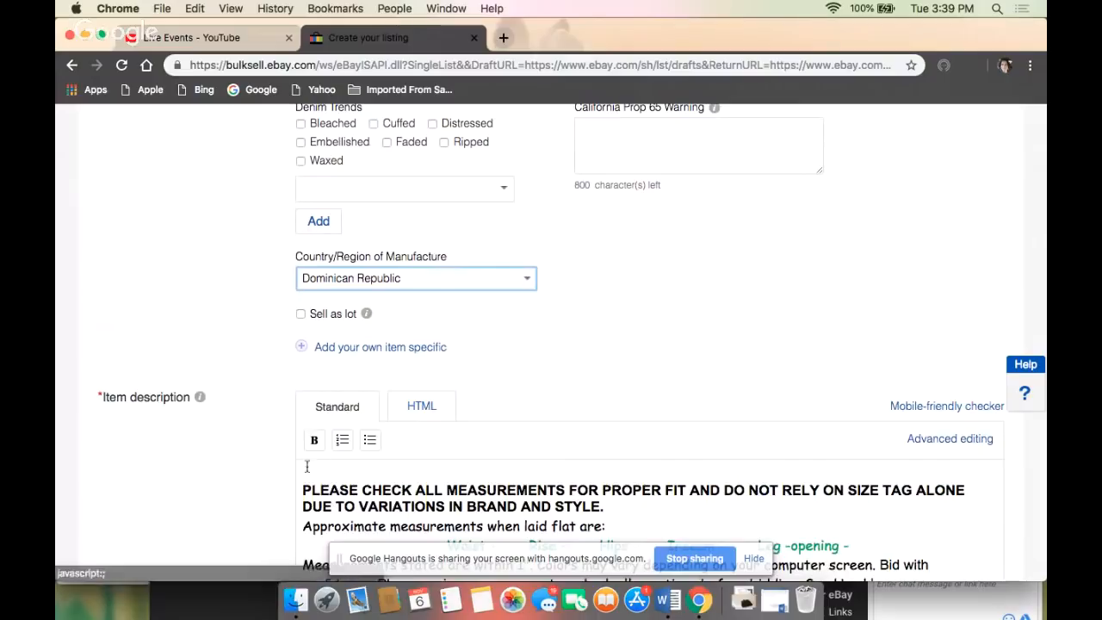
- Paste the copied listing title as the opening line of the item description, above the measurements notice
scroll(296, 472, down, 3)
scroll(296, 471, up, 3)
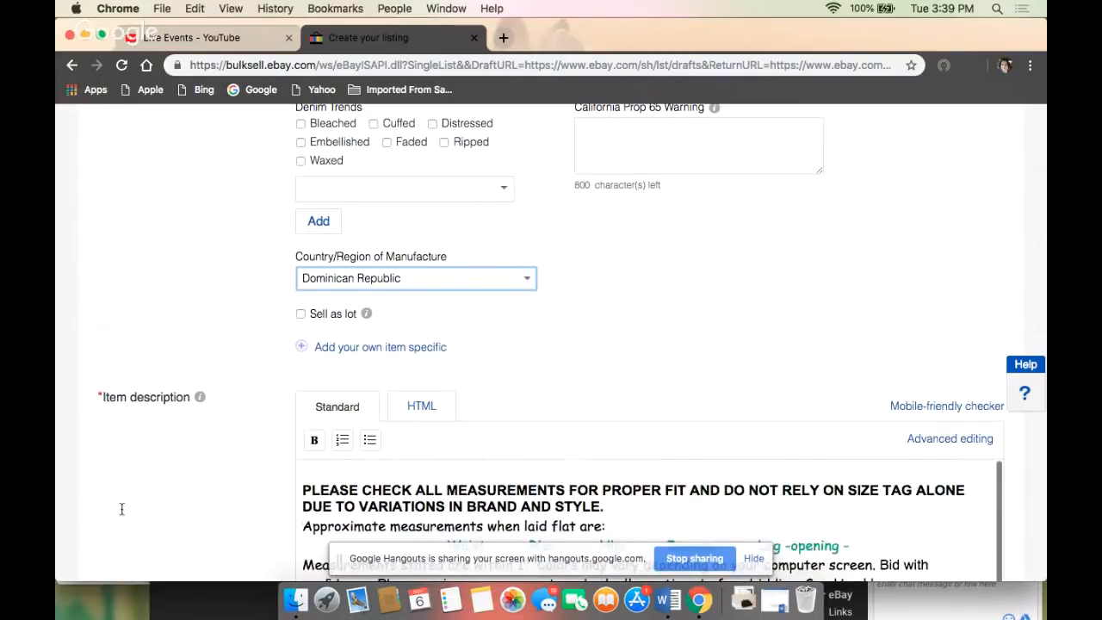
scroll(122, 514, down, 3)
scroll(122, 514, down, 5)
scroll(122, 514, up, 3)
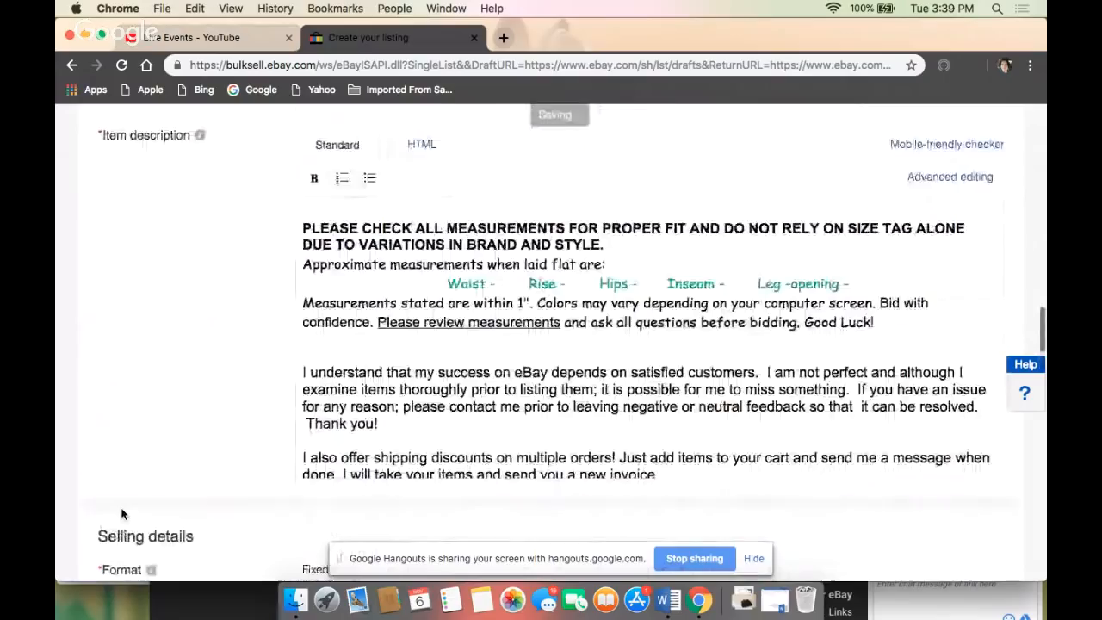
scroll(122, 514, down, 1)
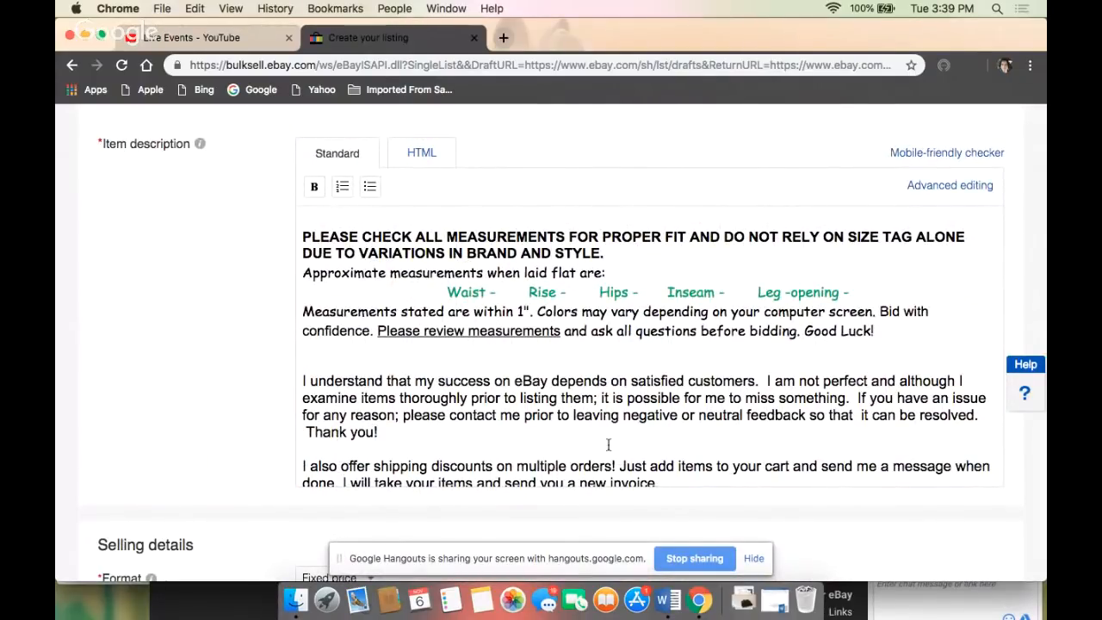
scroll(620, 433, down, 2)
scroll(551, 388, up, 2)
key(super+v)
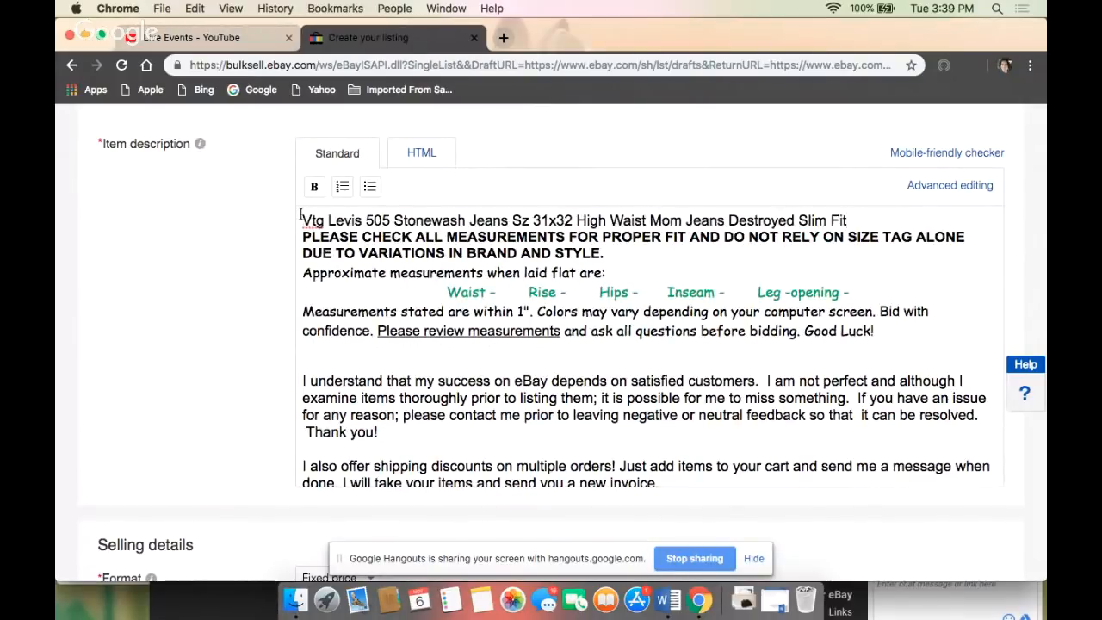
- Add the line "Natural wear and tear, please see photos for details." below the title in the item description, followed by a blank line
key(Return)
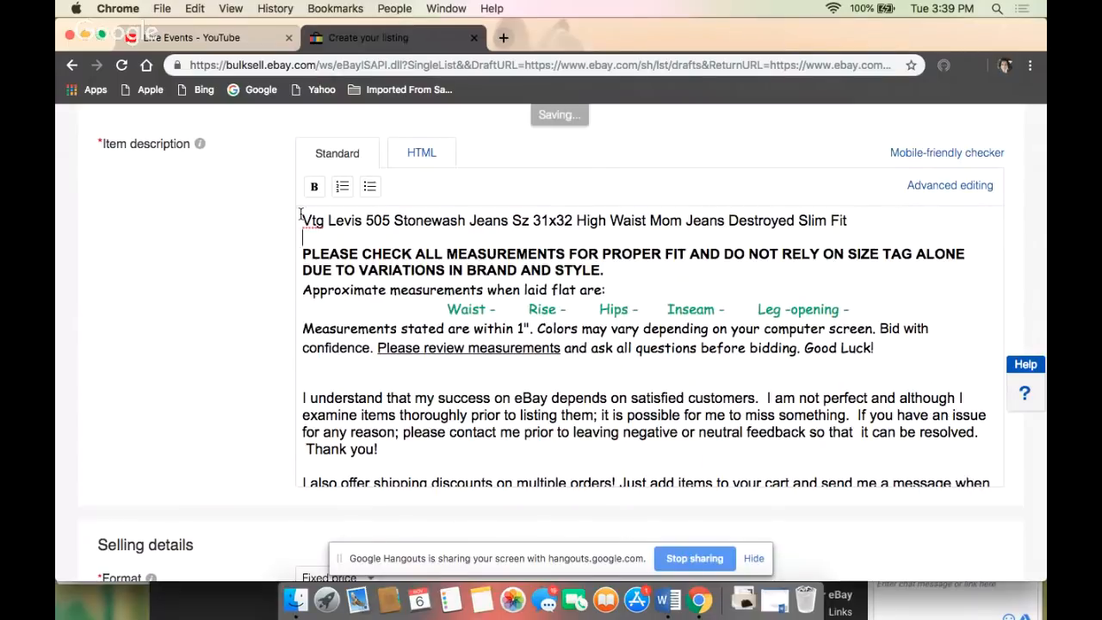
text(N)
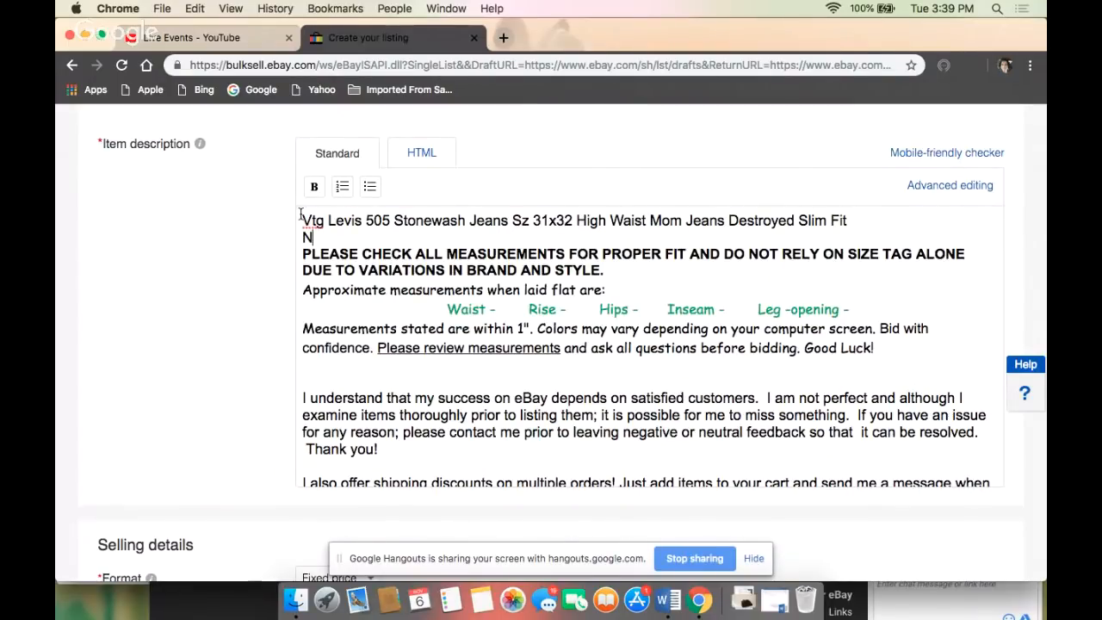
text(atural wear a)
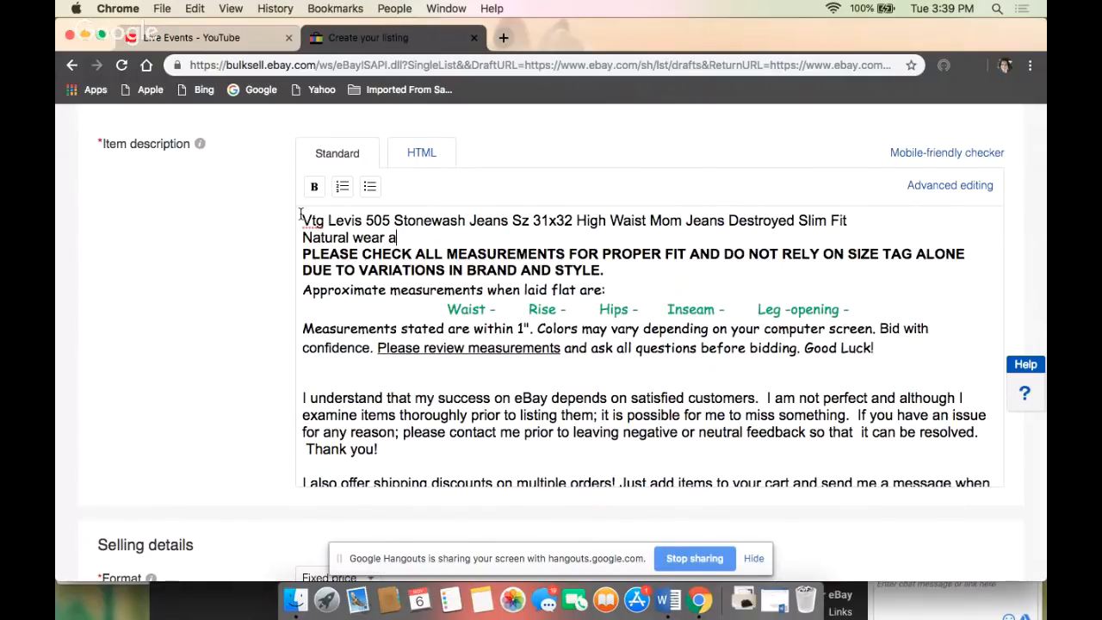
text(nd tear, please)
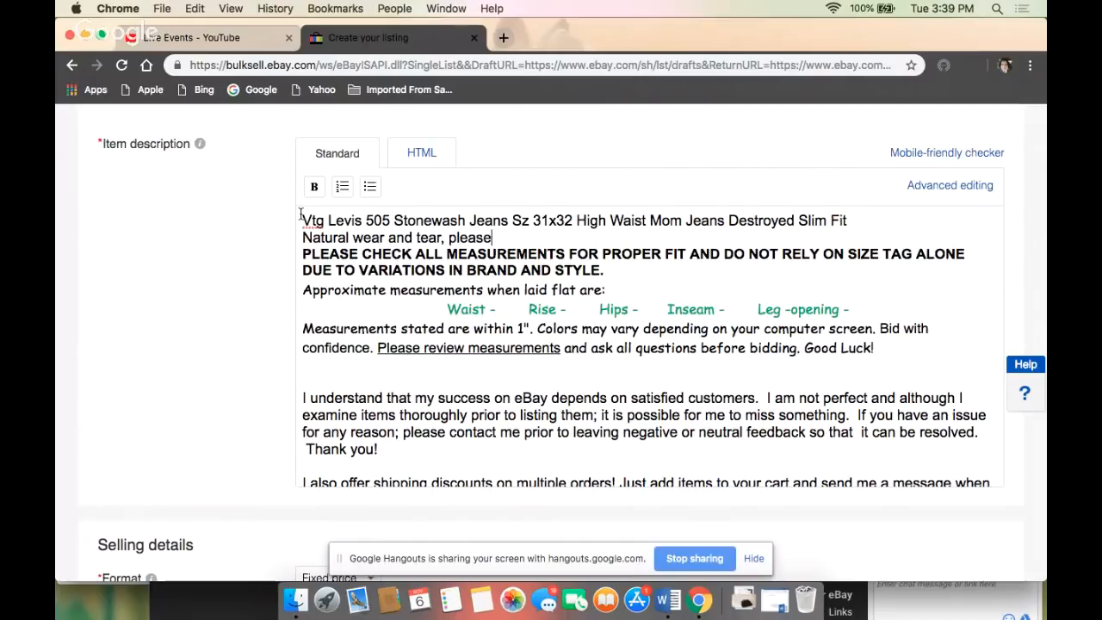
text( see photos for )
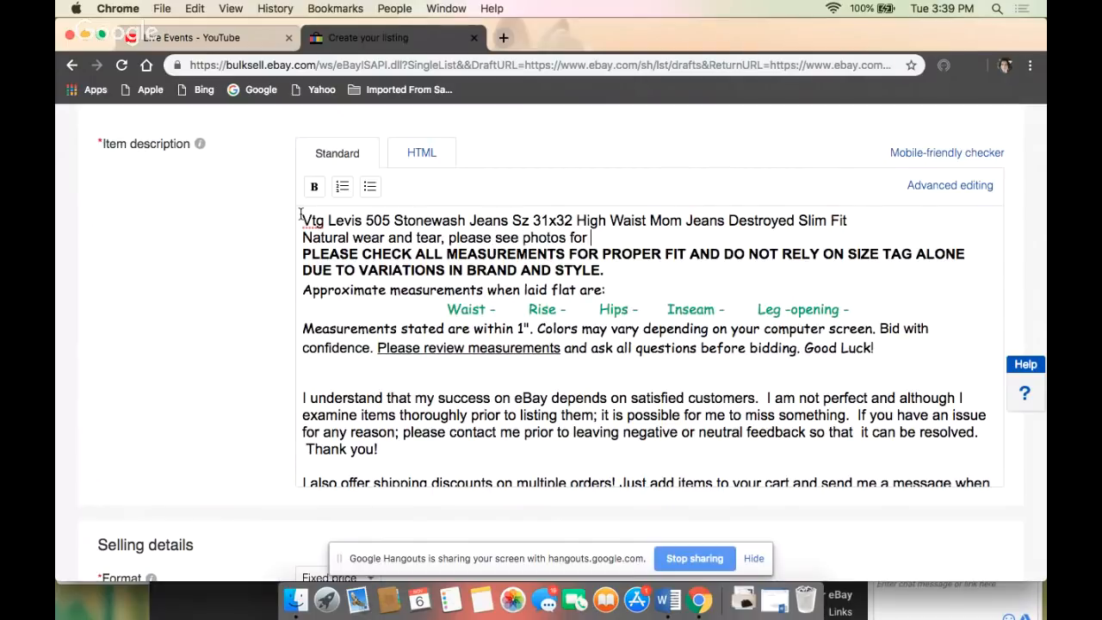
text(details.)
key(Return)
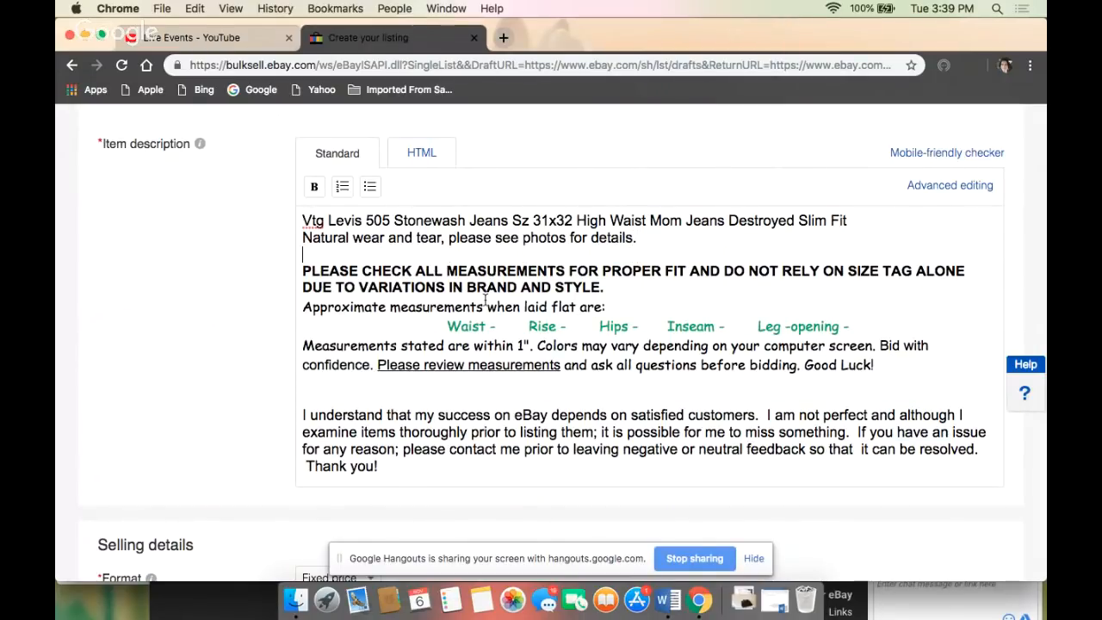
- Fill in the laid-flat measurements in the description: Waist 15", Rise 11", Hips 20", Inseam 31.5" and Leg-opening 7"
click(496, 328)
text(15")
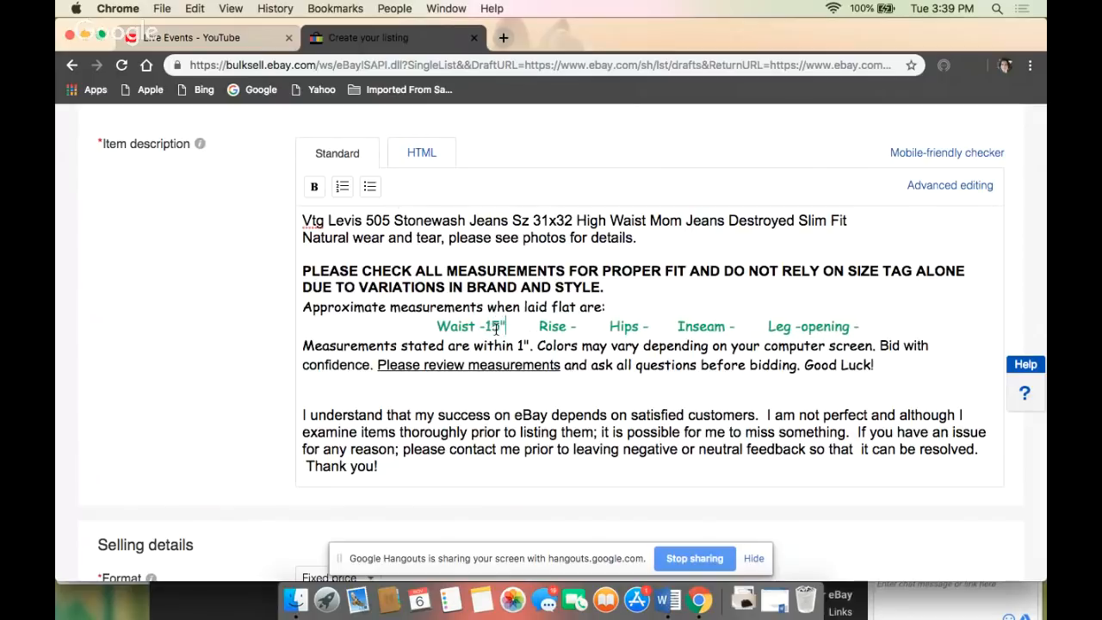
click(578, 328)
text(11")
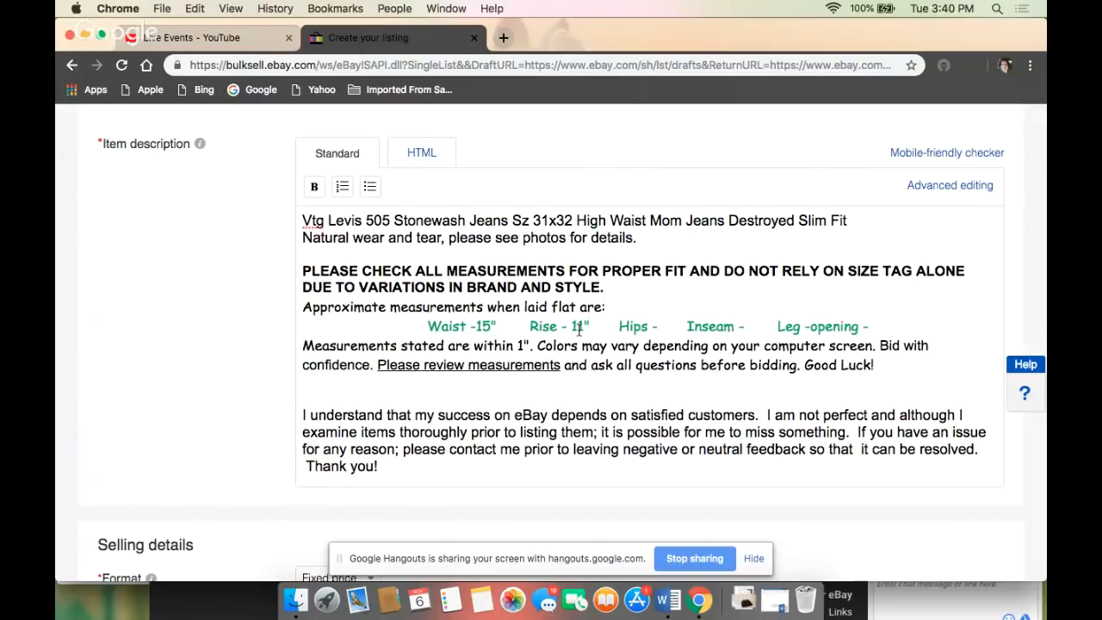
click(663, 326)
text(20")
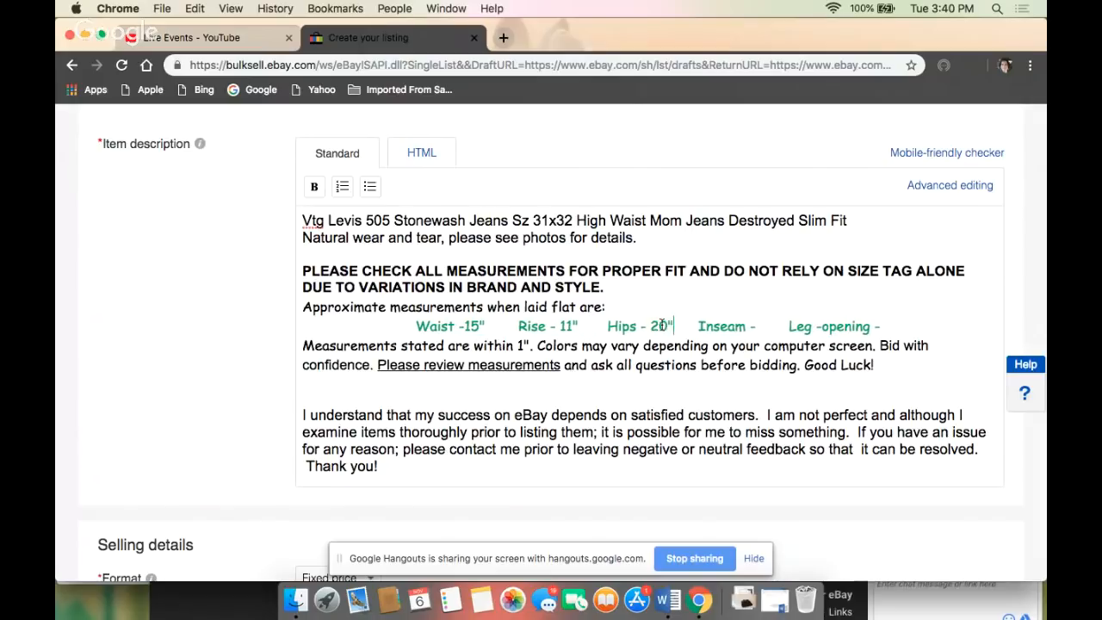
click(756, 323)
text(31)
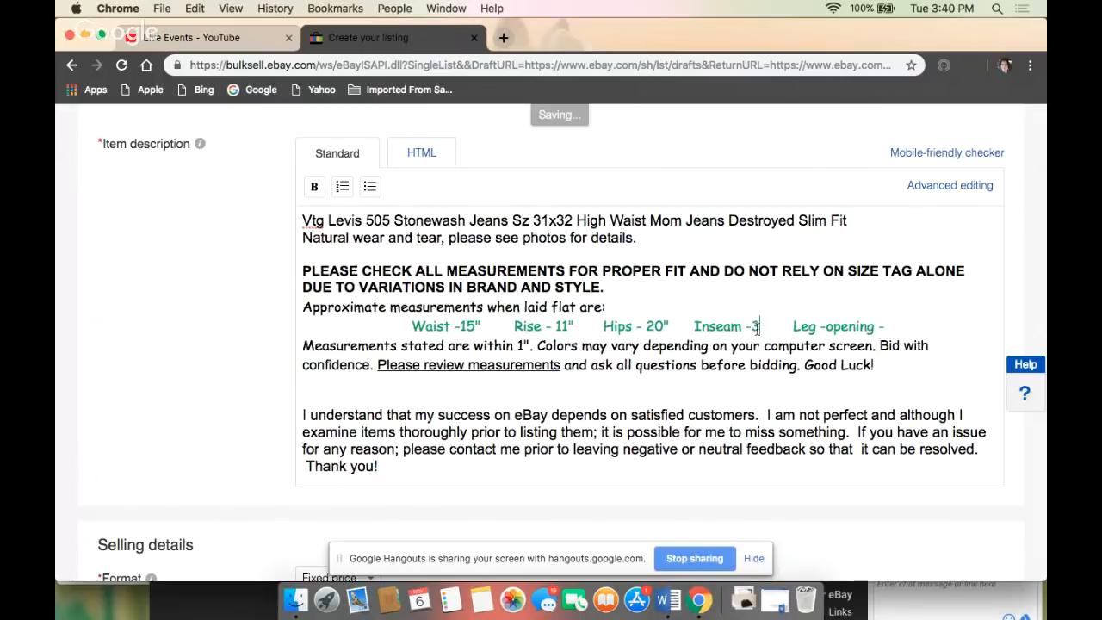
text(.5)
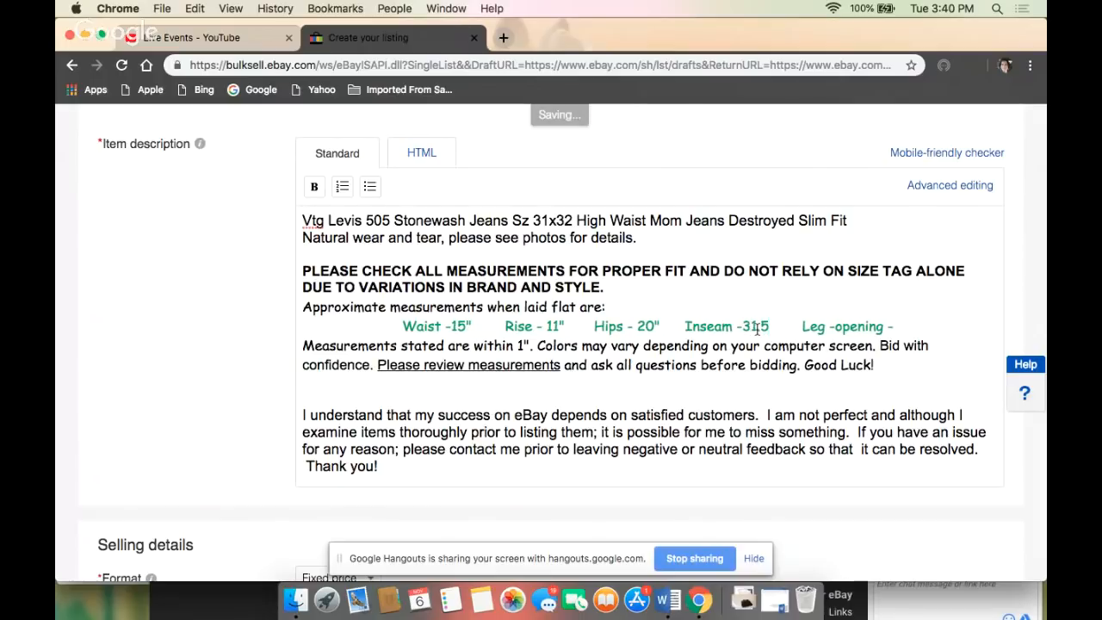
text(")
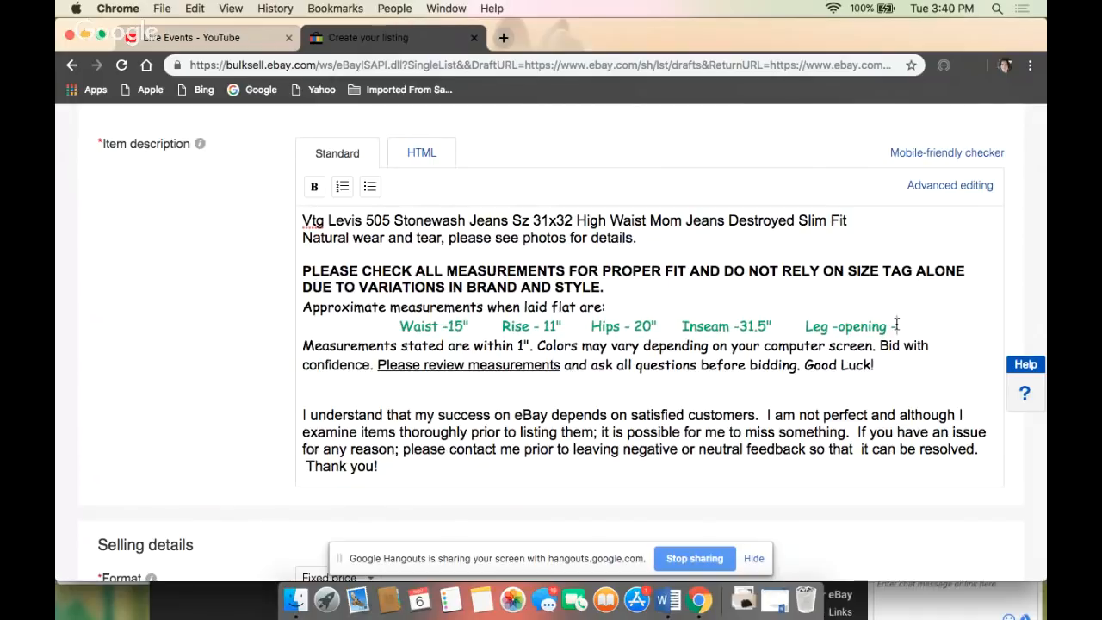
text(7")
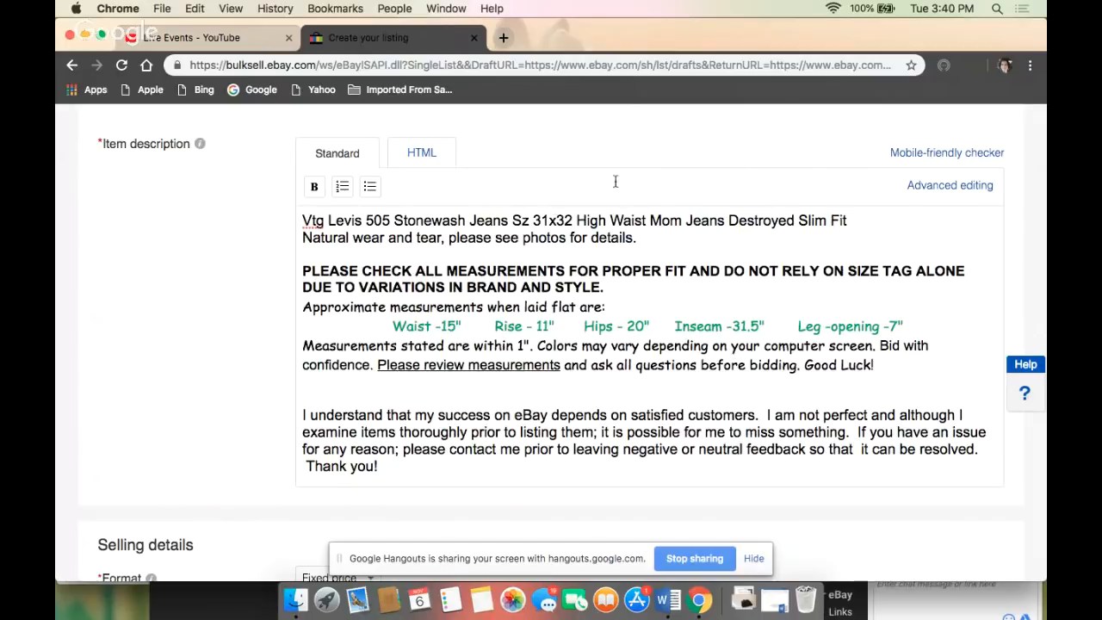
- Run the mobile-friendly check on the item description, apply the automatic viewport meta tag fix and save it
click(937, 155)
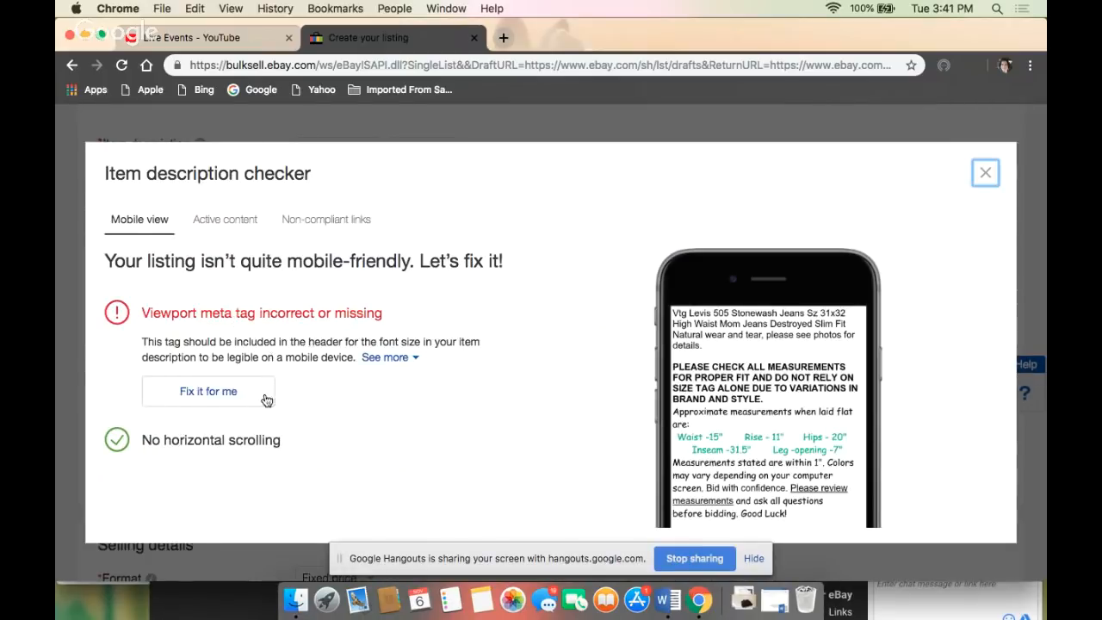
click(192, 398)
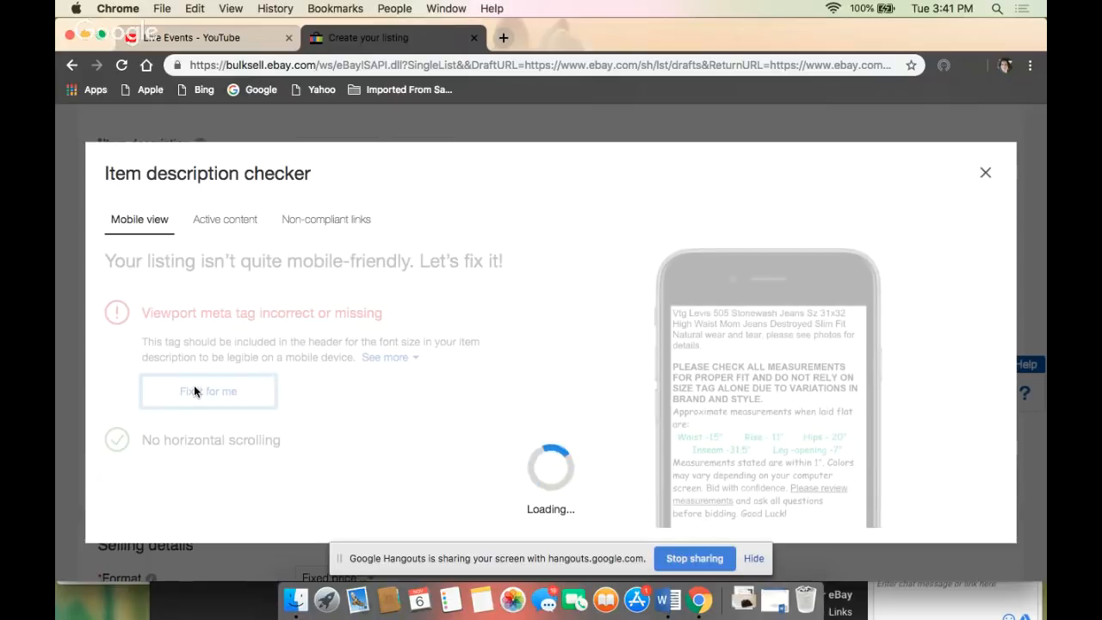
scroll(194, 388, down, 3)
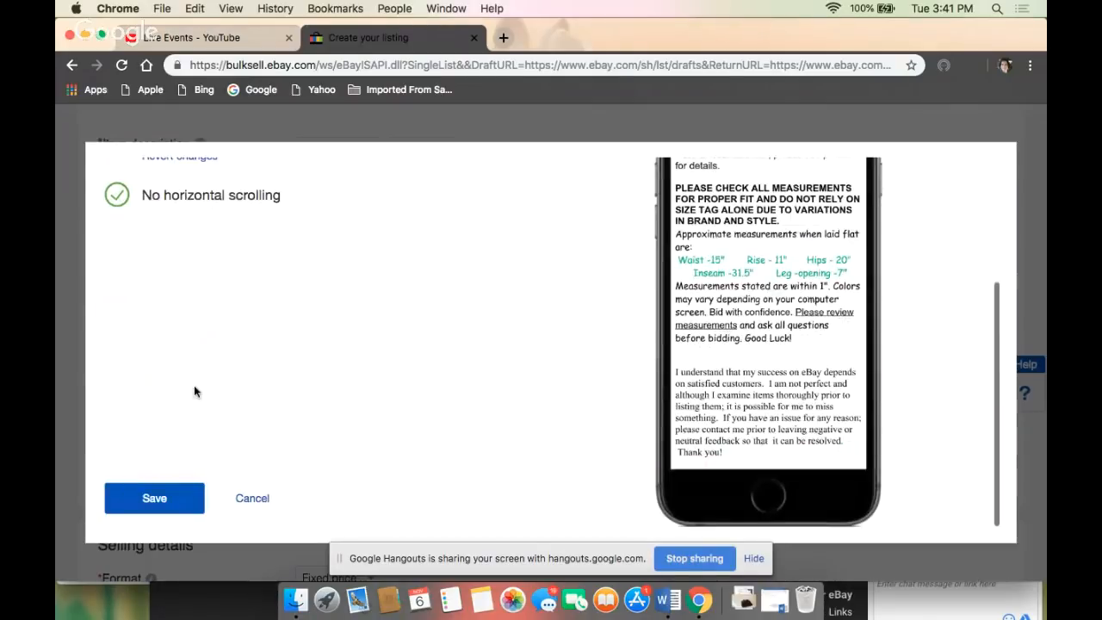
click(156, 495)
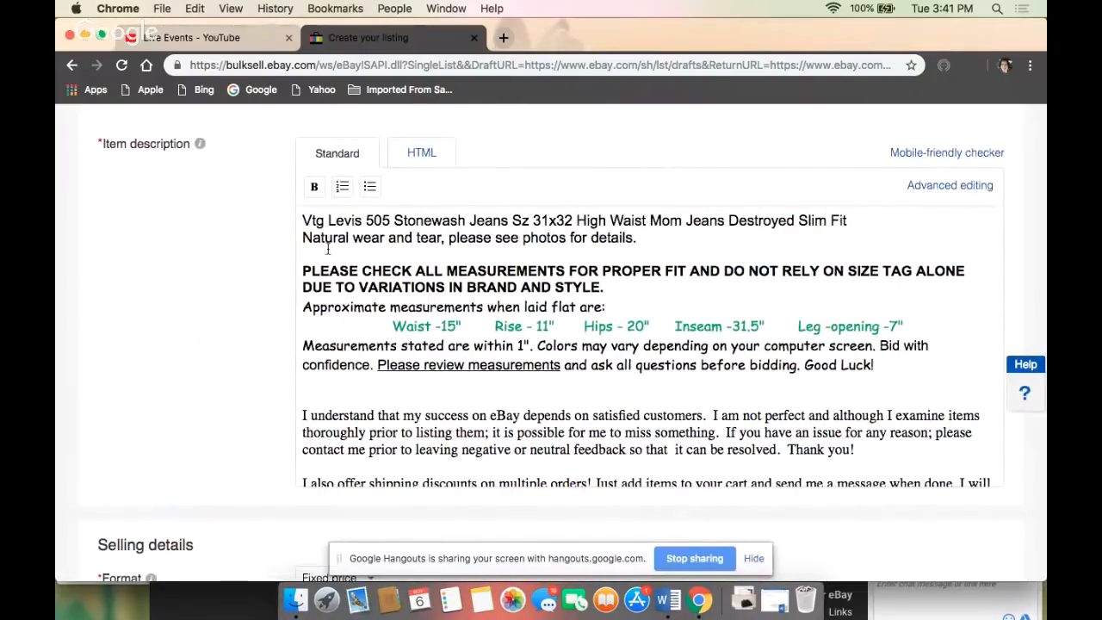
- Set the Buy It Now price to 29.97 in the selling details
scroll(321, 250, down, 2)
scroll(321, 250, down, 10)
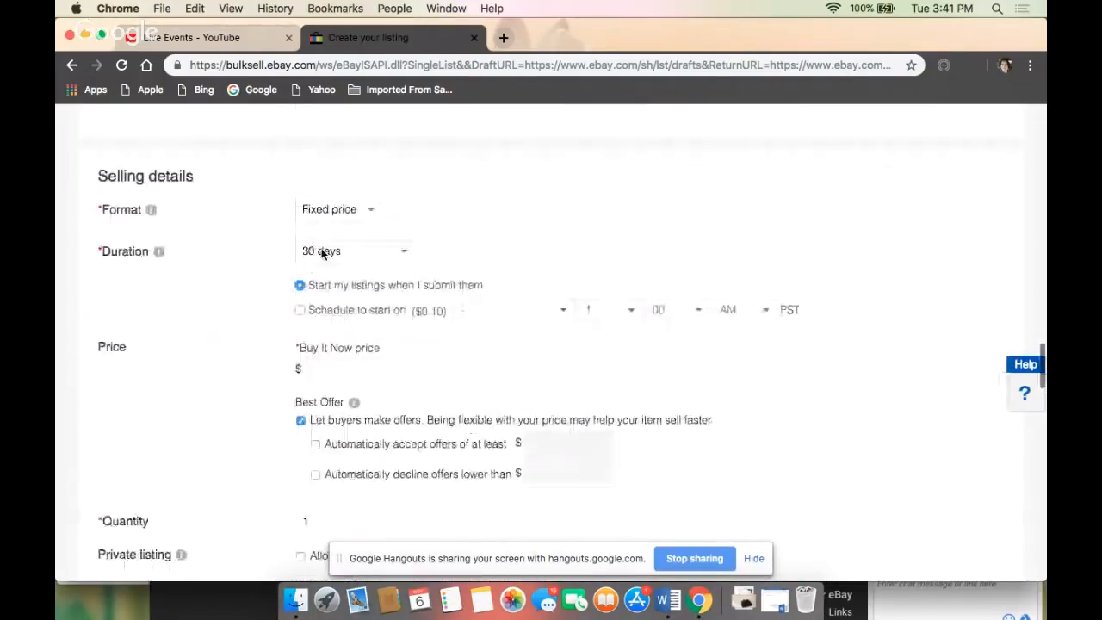
scroll(322, 251, up, 3)
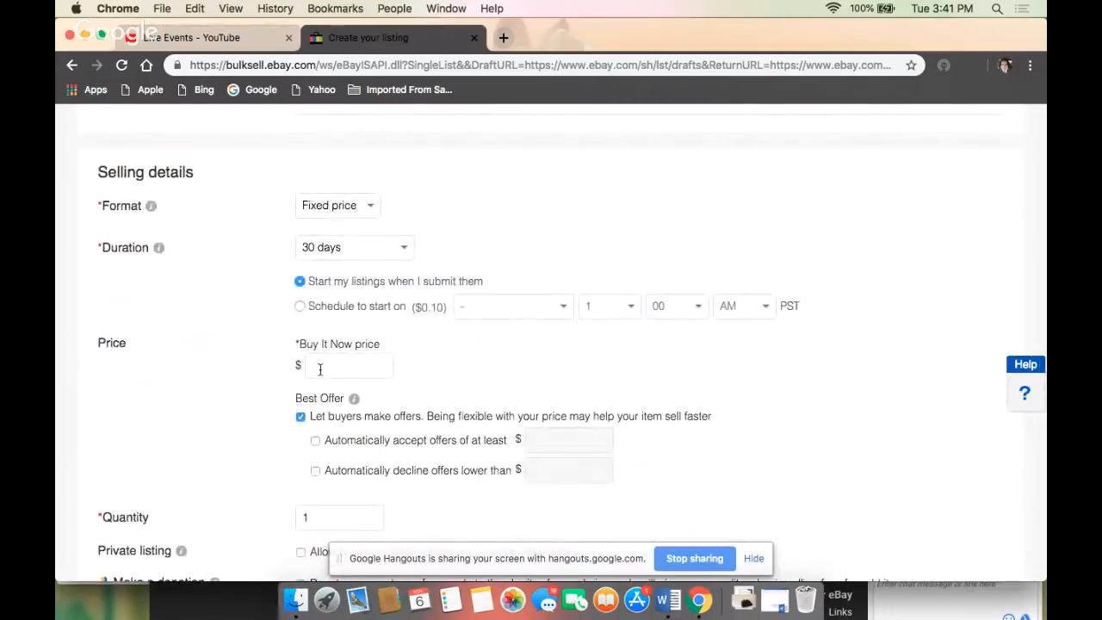
click(320, 366)
text(29.97)
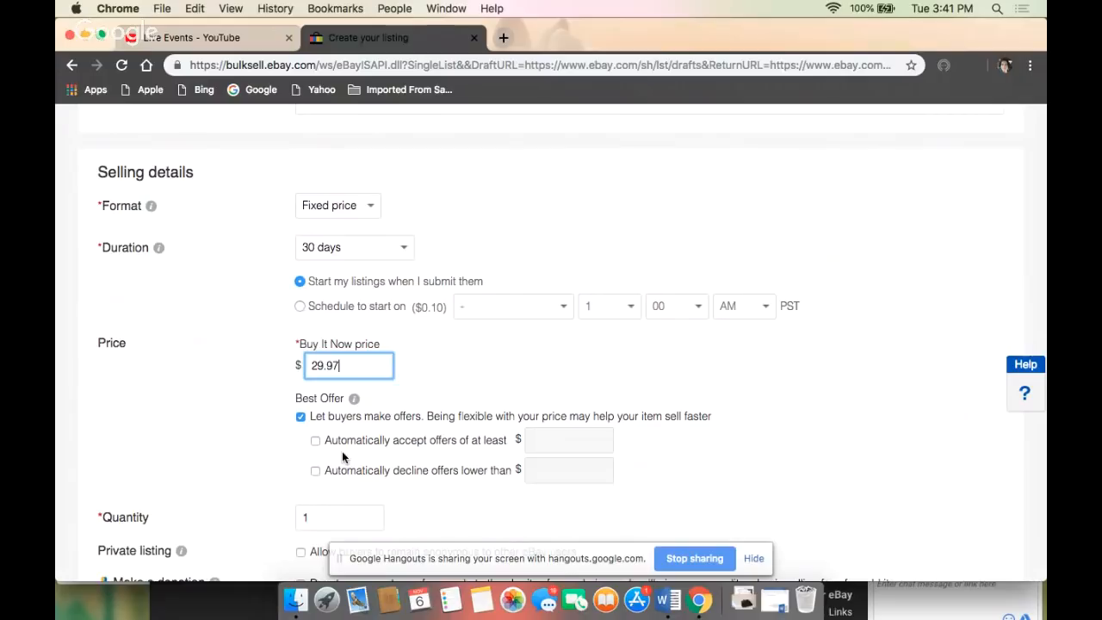
- Review the offer, payment and return settings and look through the available domestic shipping services without changing the selected one
scroll(343, 453, down, 3)
scroll(344, 457, down, 1)
scroll(344, 457, up, 1)
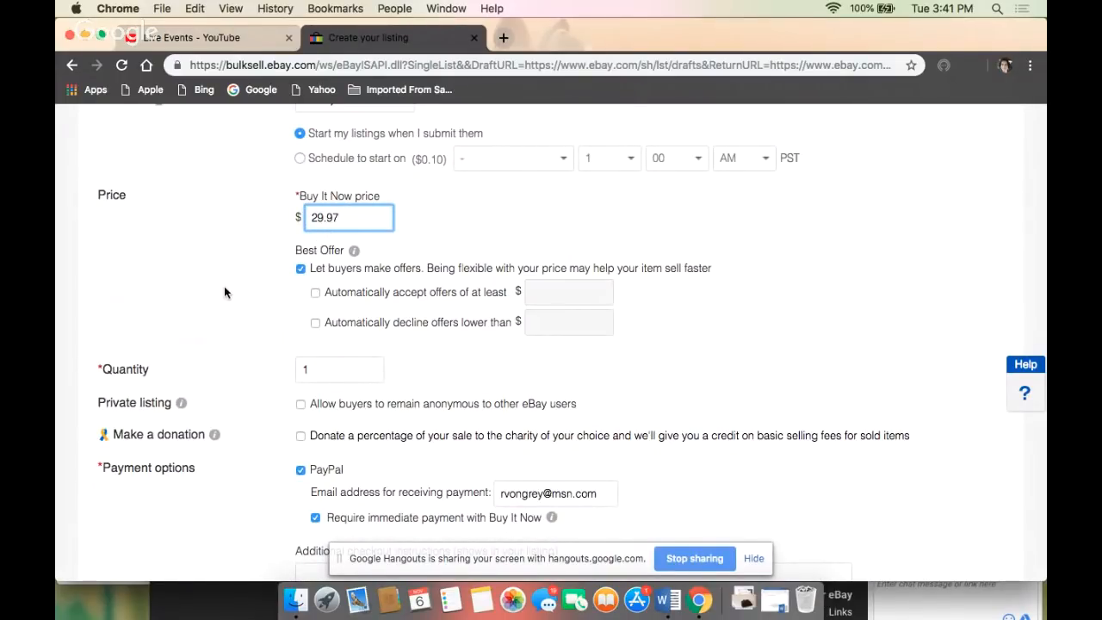
scroll(224, 293, down, 10)
scroll(224, 292, down, 6)
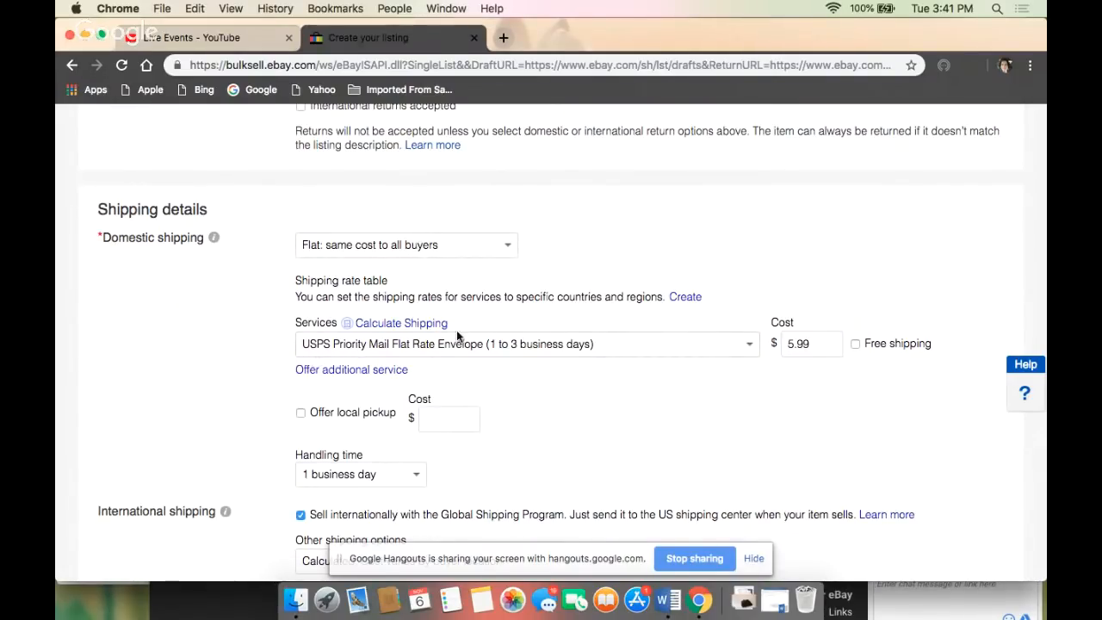
click(749, 344)
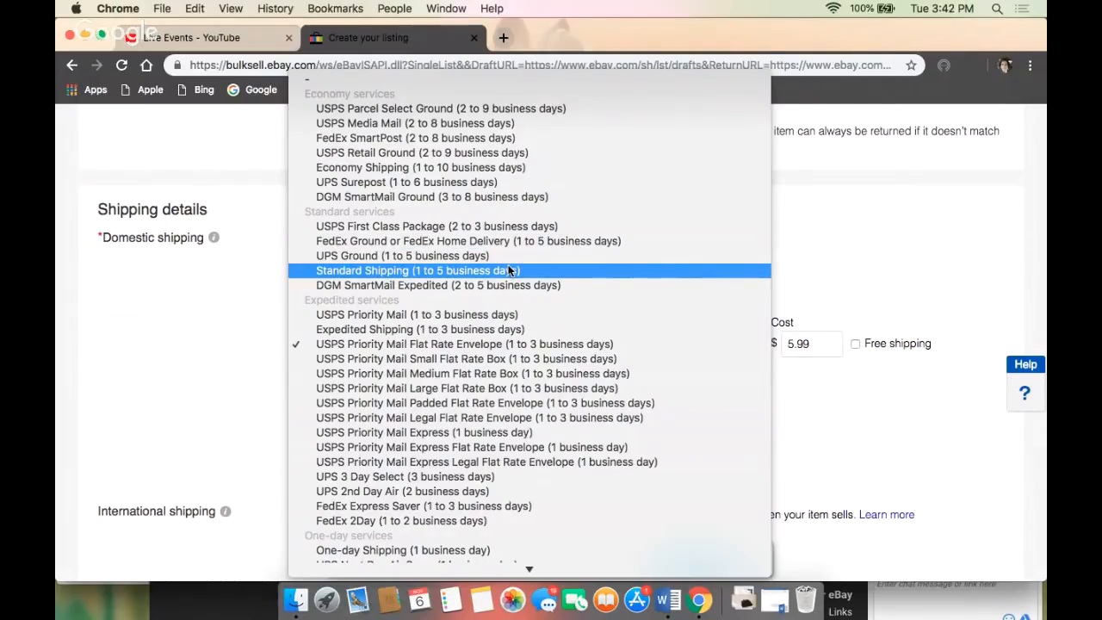
scroll(508, 271, down, 5)
scroll(508, 270, up, 3)
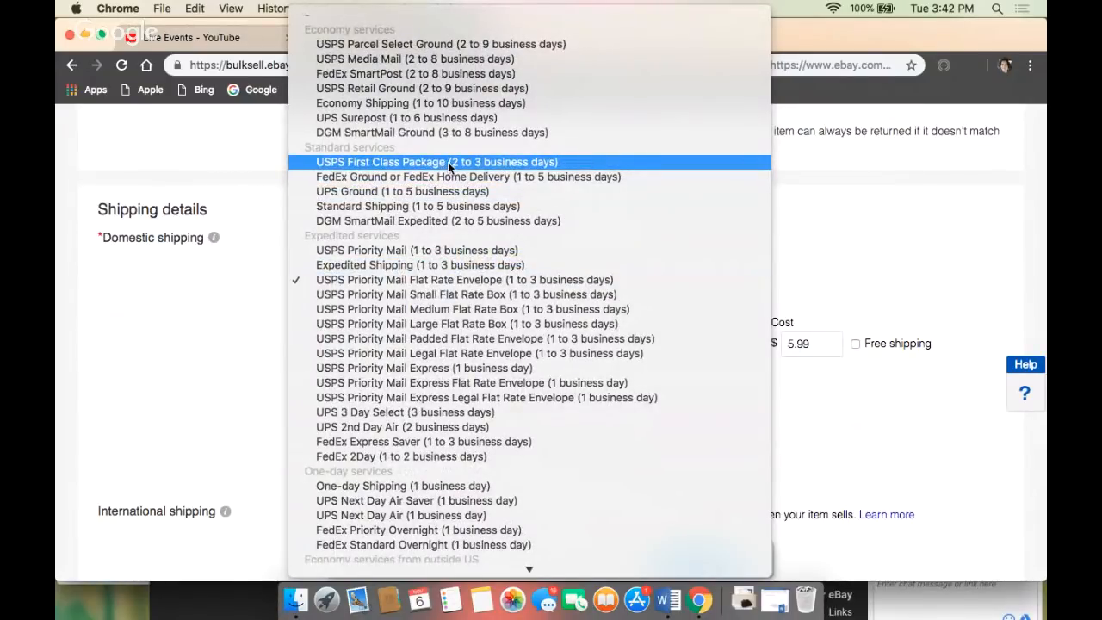
click(256, 346)
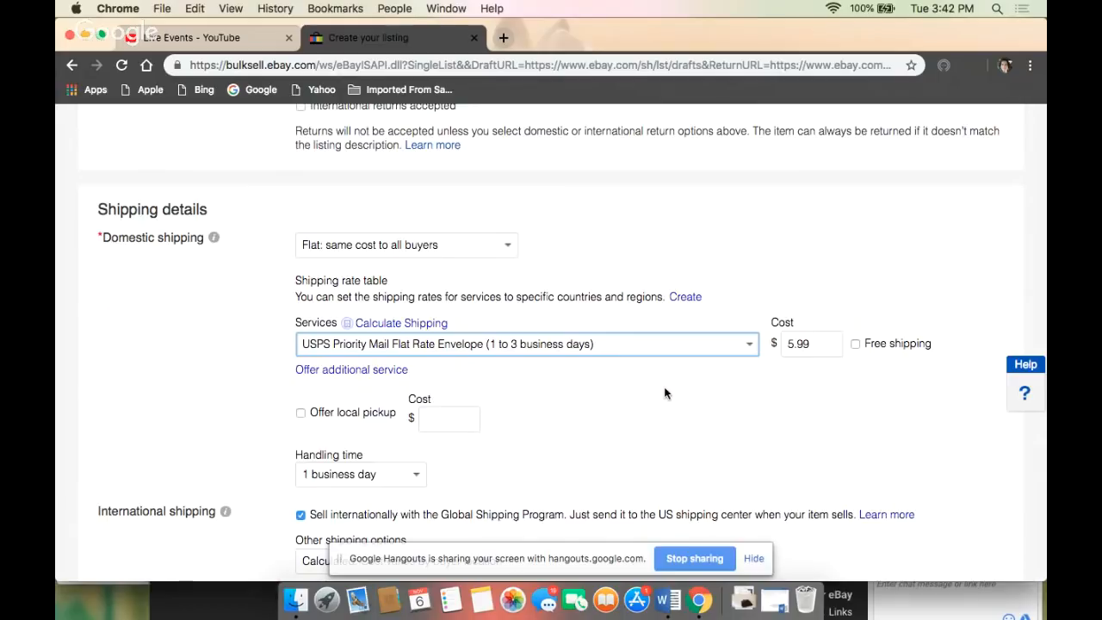
- Examine the domestic cost and handling time, and the international shipping program, destination and service settings
scroll(664, 391, down, 1)
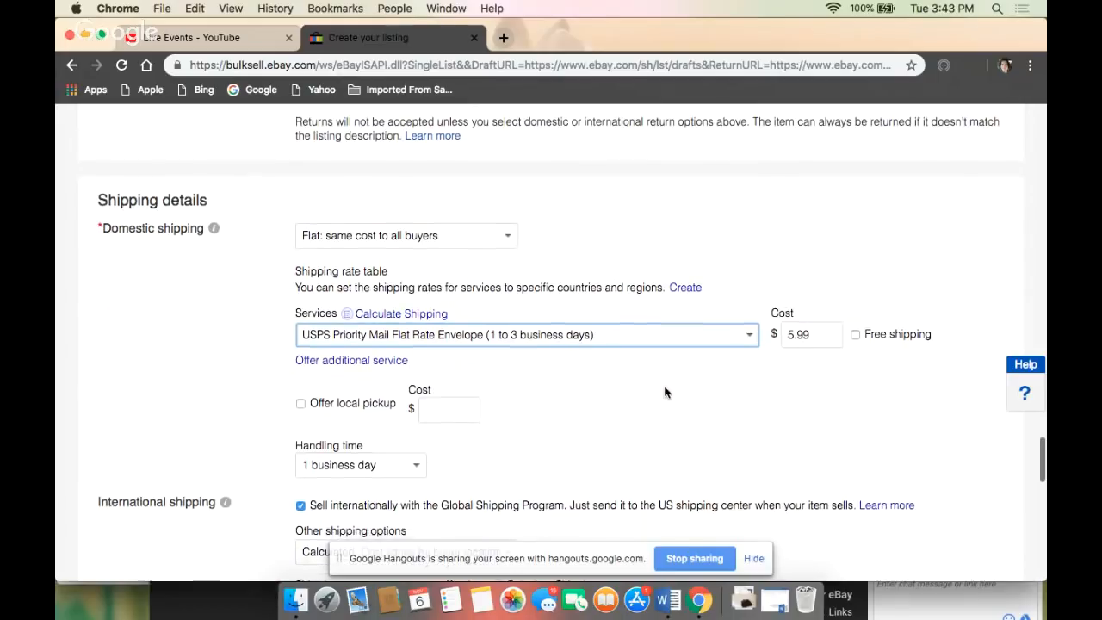
scroll(665, 392, up, 3)
scroll(665, 391, down, 3)
scroll(665, 392, up, 1)
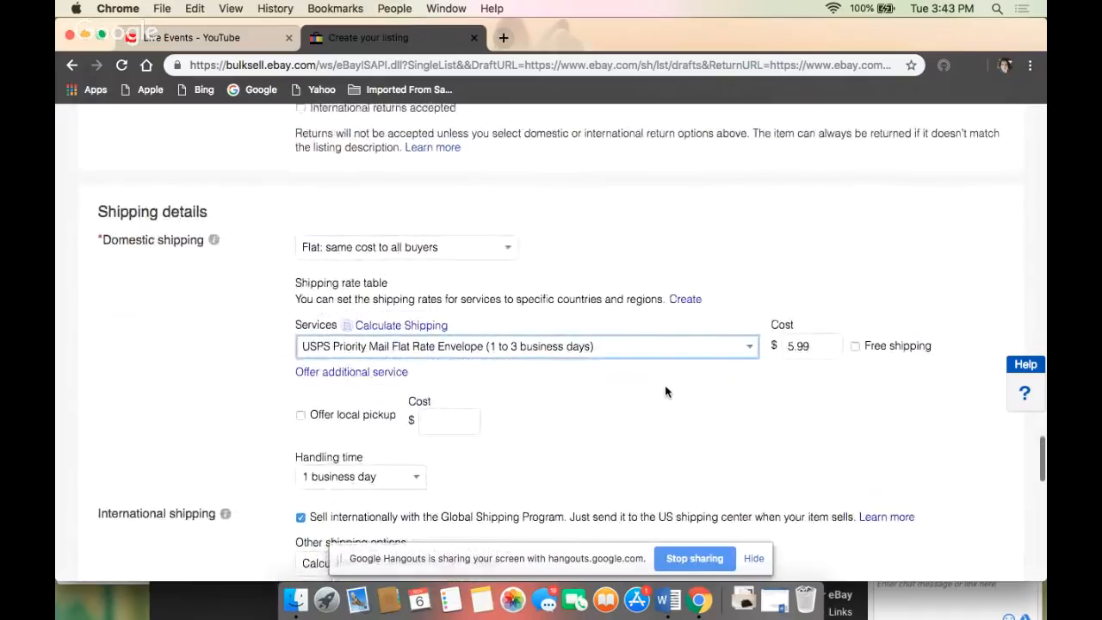
scroll(533, 392, down, 3)
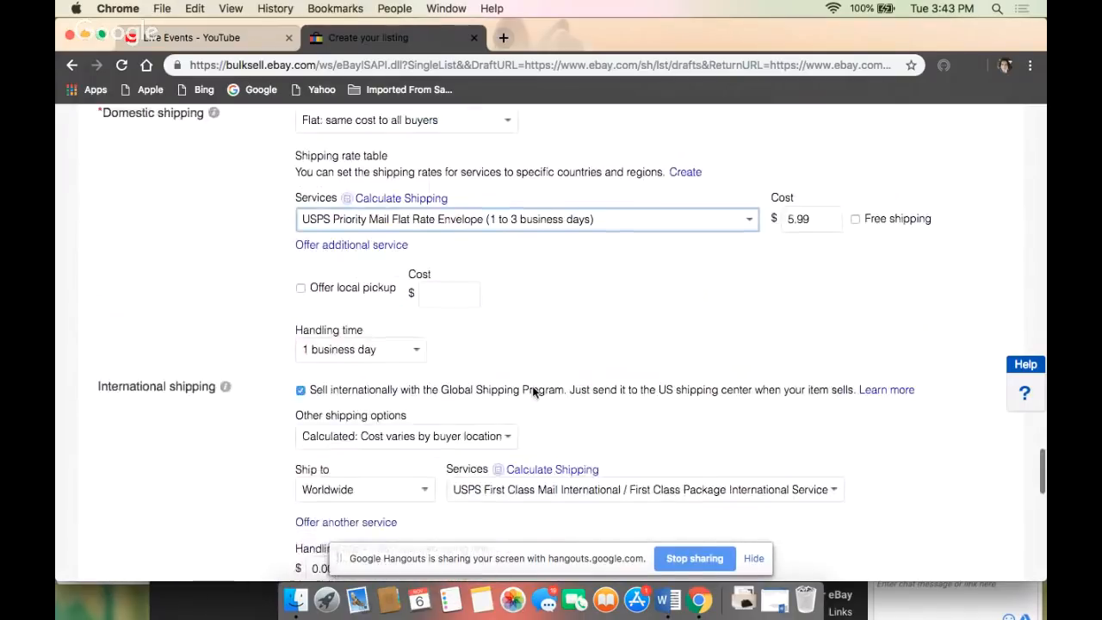
scroll(533, 392, down, 1)
scroll(533, 391, up, 1)
scroll(533, 392, down, 4)
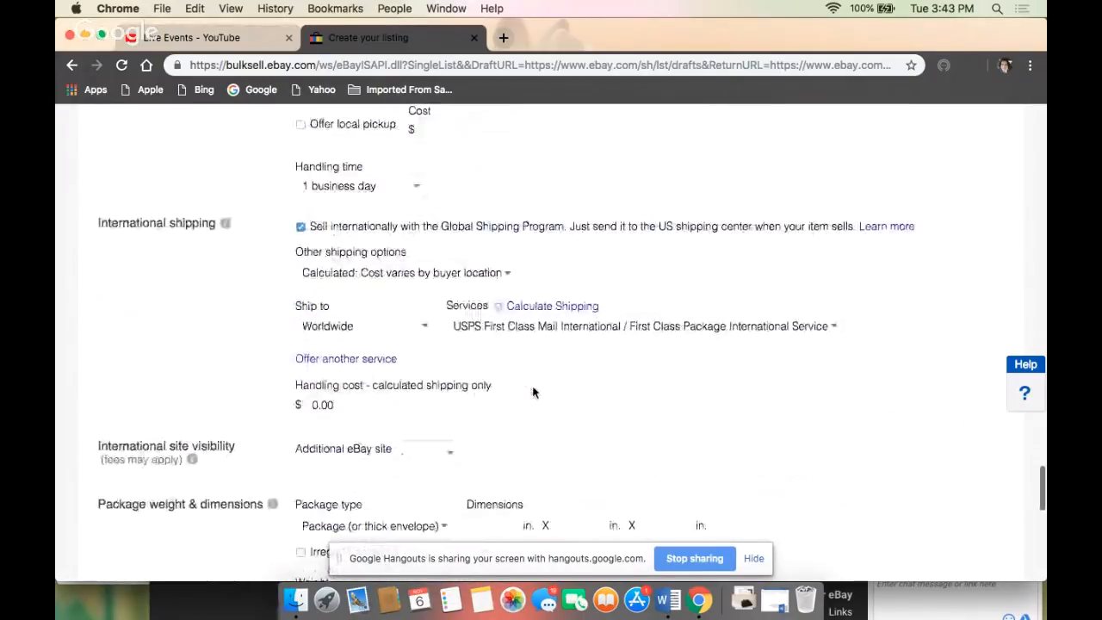
scroll(533, 392, down, 2)
scroll(533, 391, up, 4)
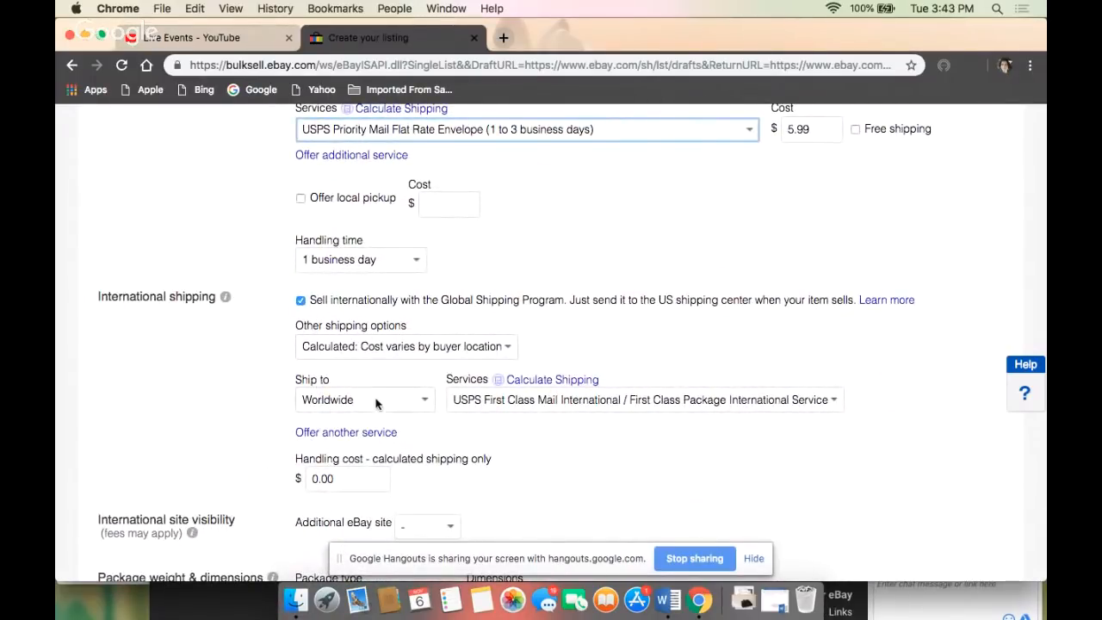
scroll(490, 431, down, 2)
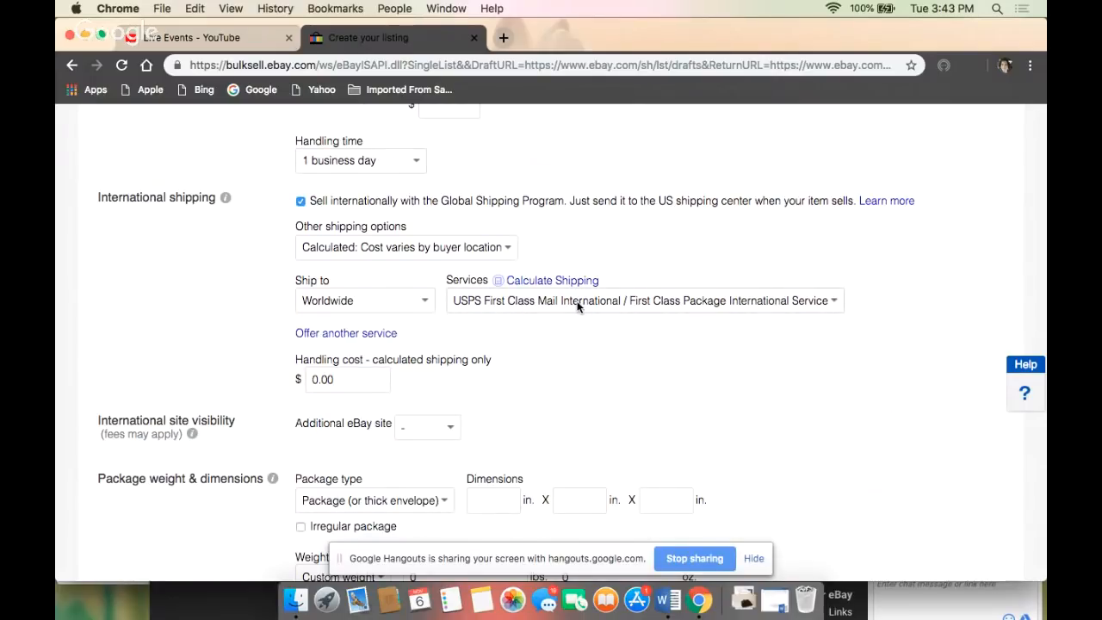
scroll(577, 305, down, 2)
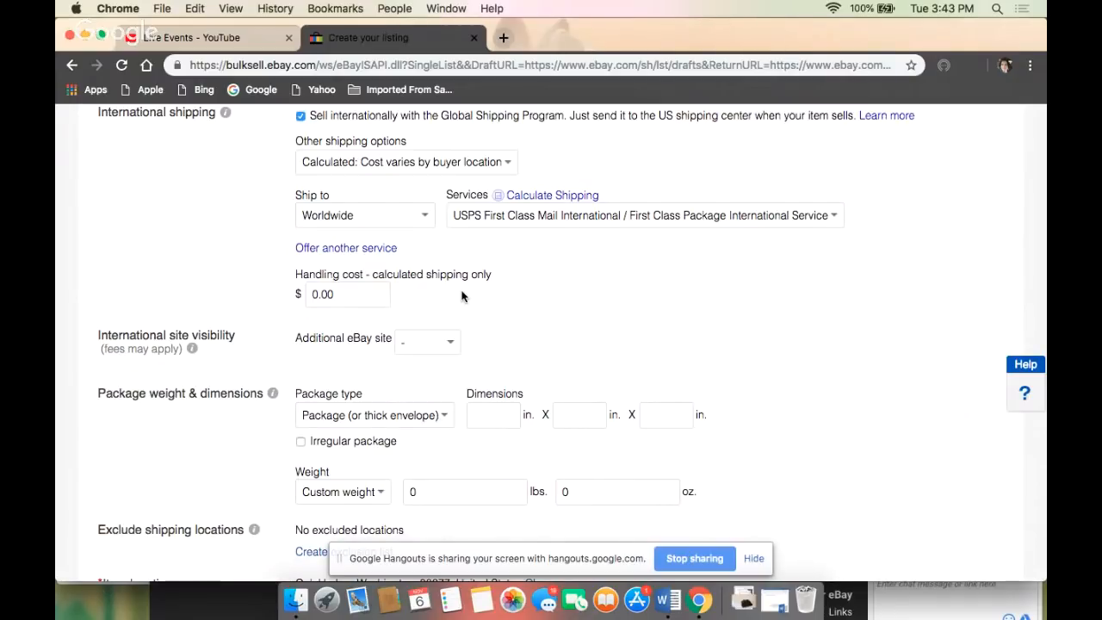
- Set the package weight to 1+ to 2 lbs
scroll(461, 296, down, 3)
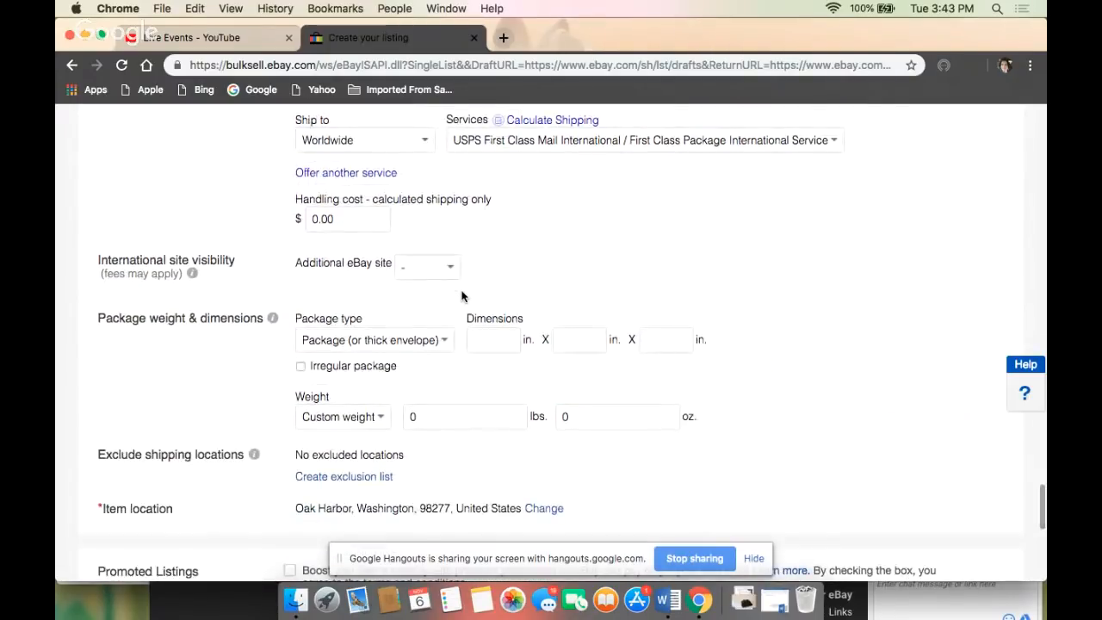
scroll(461, 297, down, 1)
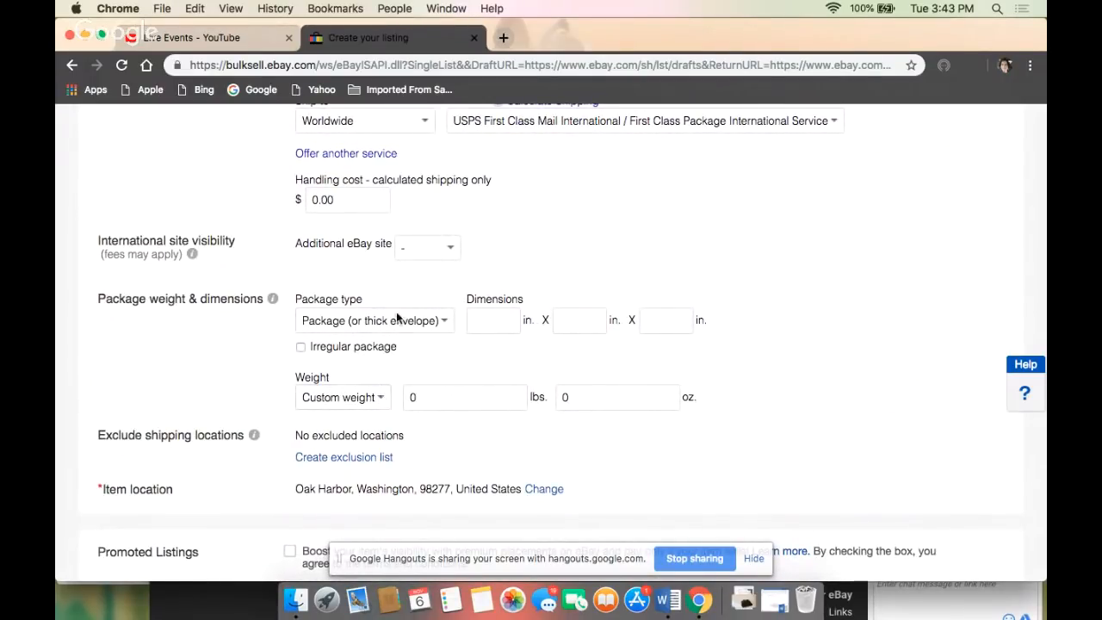
click(385, 399)
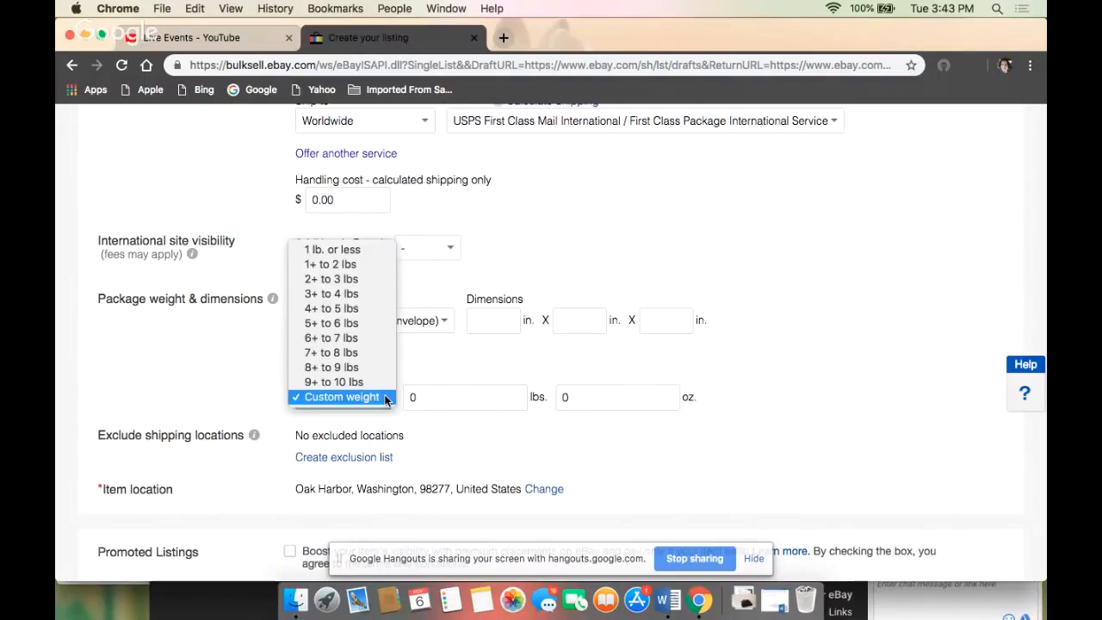
click(366, 267)
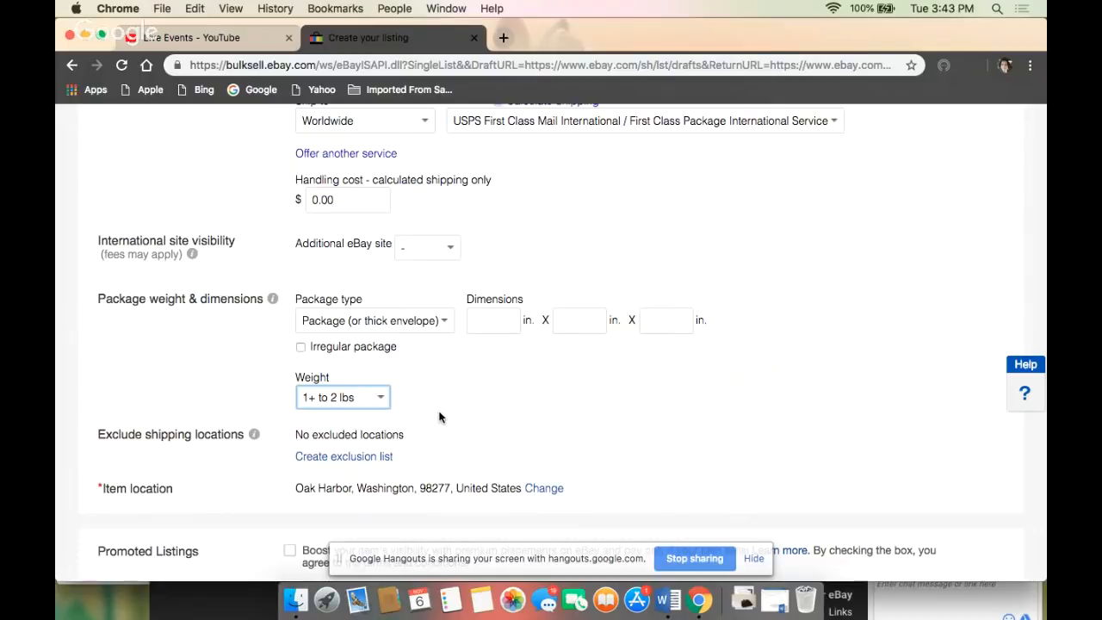
- Check the item location, Promoted Listings and fees sections, and save the listing as a draft
scroll(439, 418, down, 1)
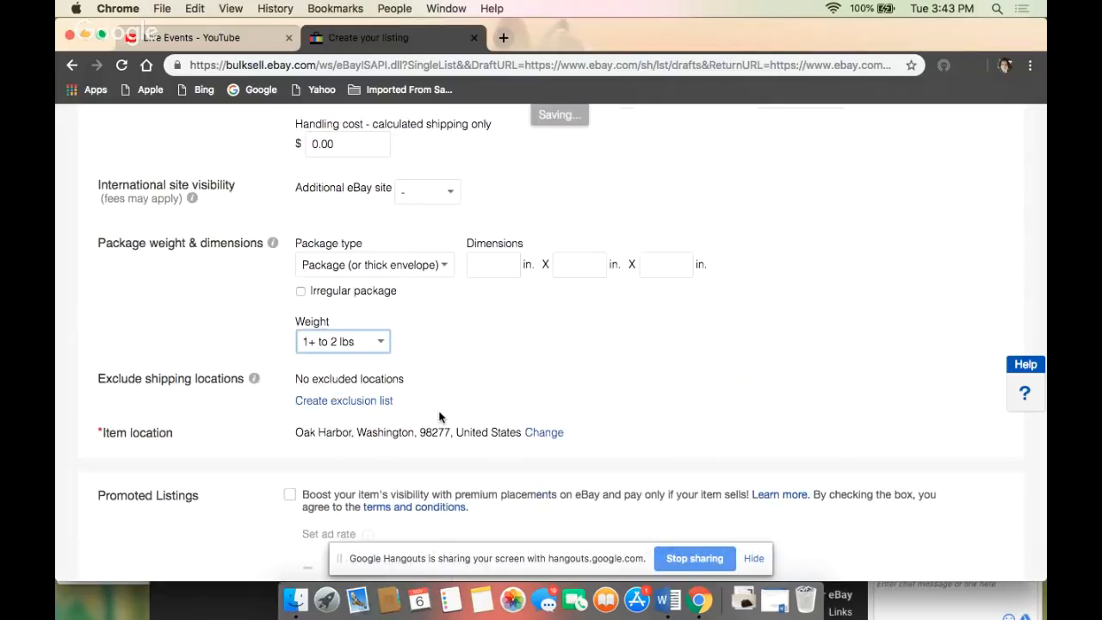
scroll(439, 418, down, 2)
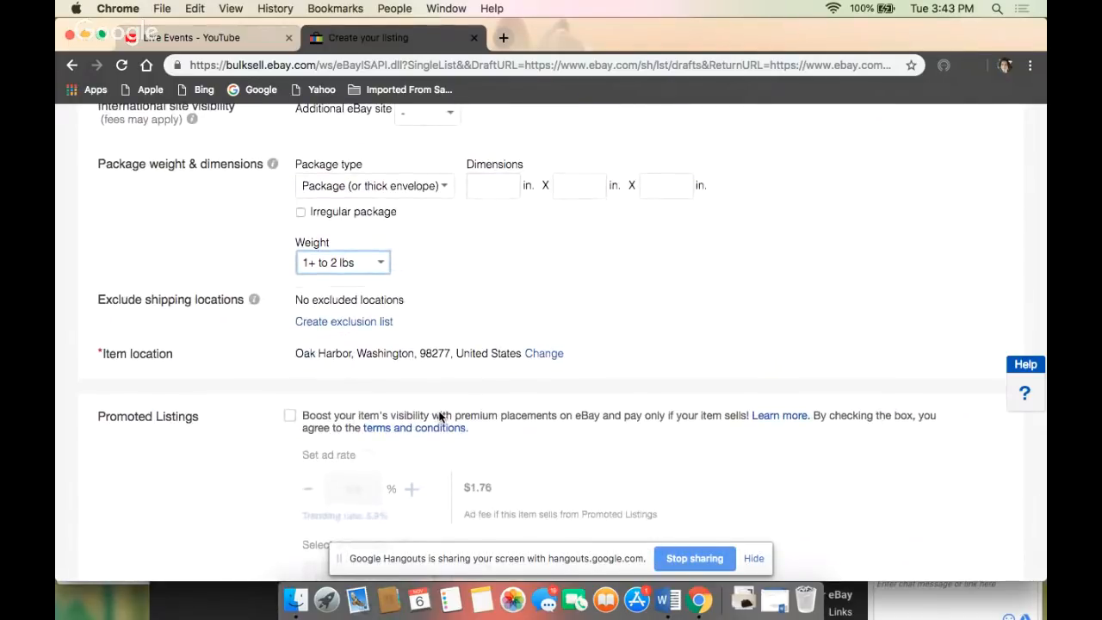
scroll(440, 417, down, 2)
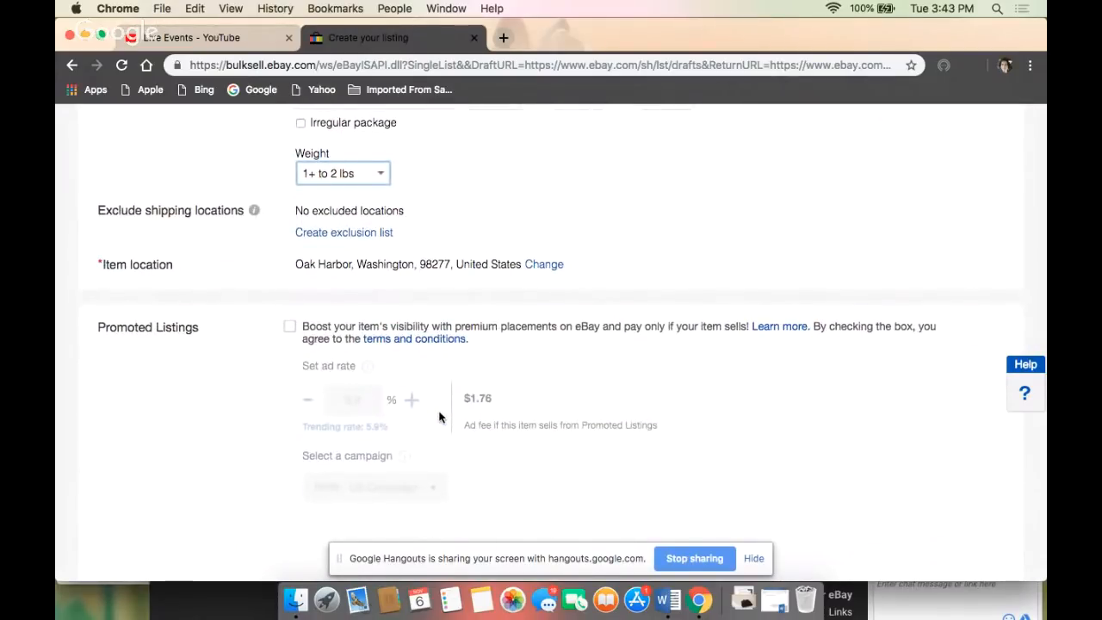
scroll(440, 418, down, 6)
scroll(440, 418, up, 4)
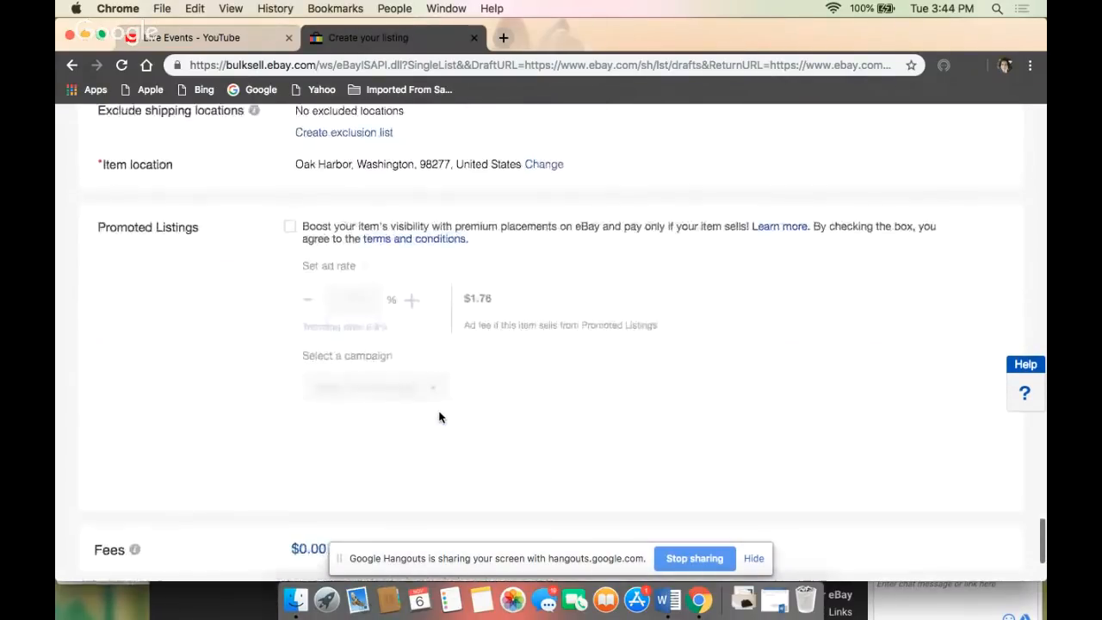
scroll(439, 417, down, 4)
scroll(439, 418, up, 6)
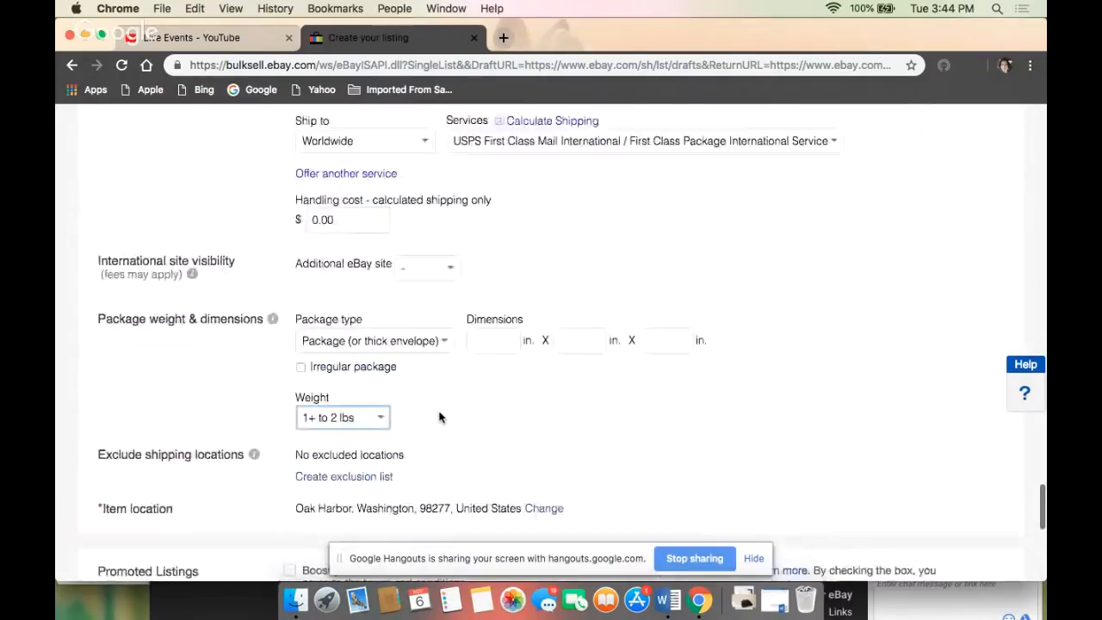
scroll(439, 418, down, 3)
scroll(439, 417, down, 5)
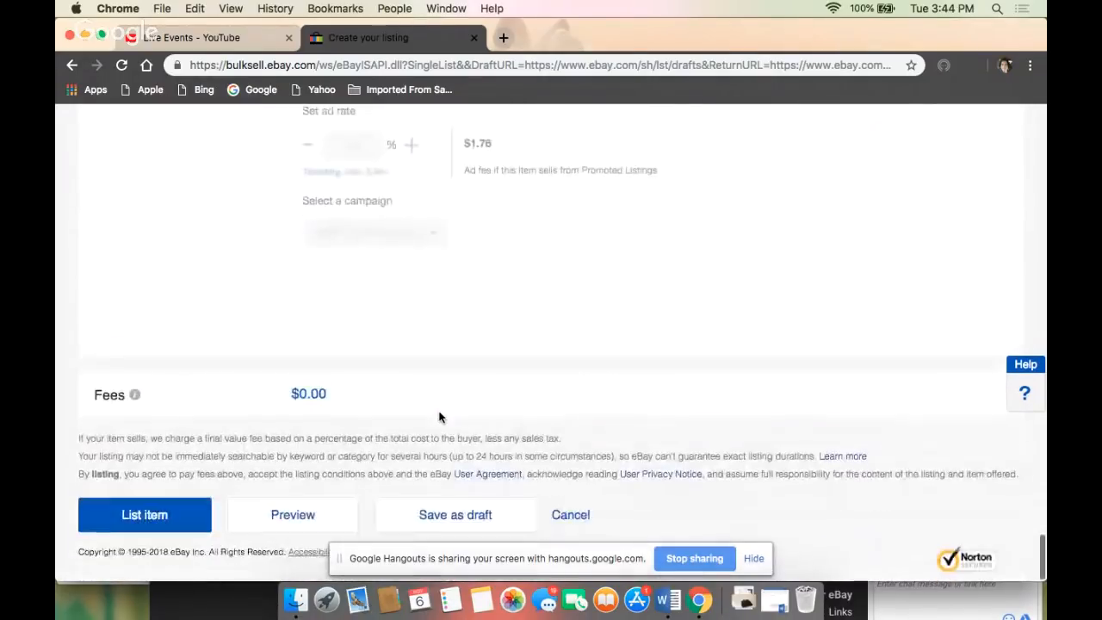
click(451, 514)
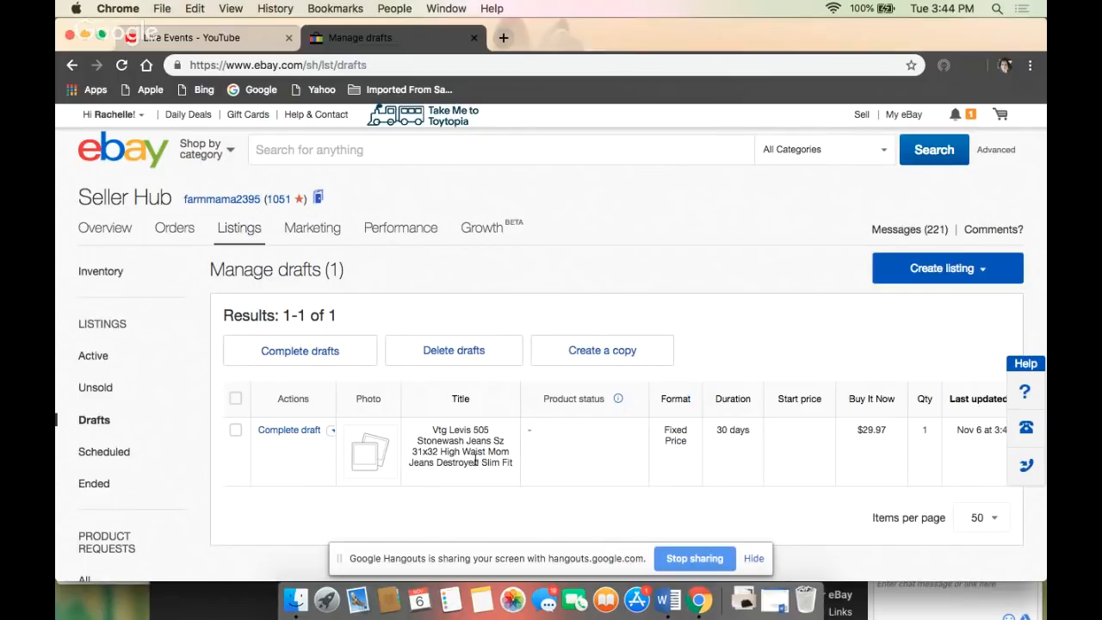
- Review the saved jeans draft's price, dates, shipping cost and custom label in the drafts table
scroll(551, 458, right, 5)
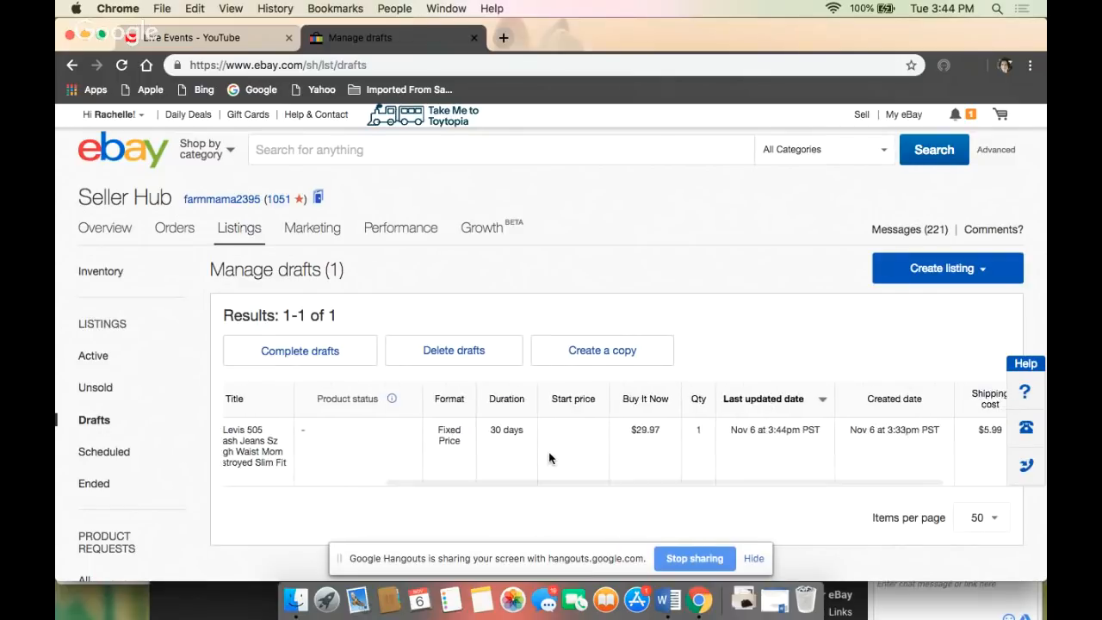
scroll(551, 458, right, 3)
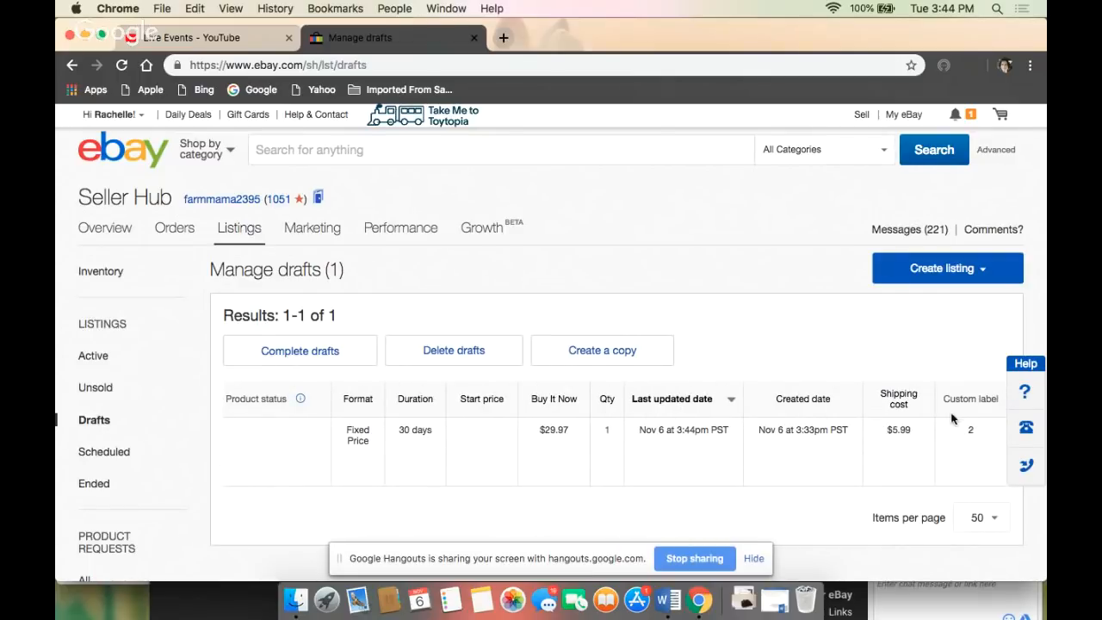
scroll(304, 462, left, 8)
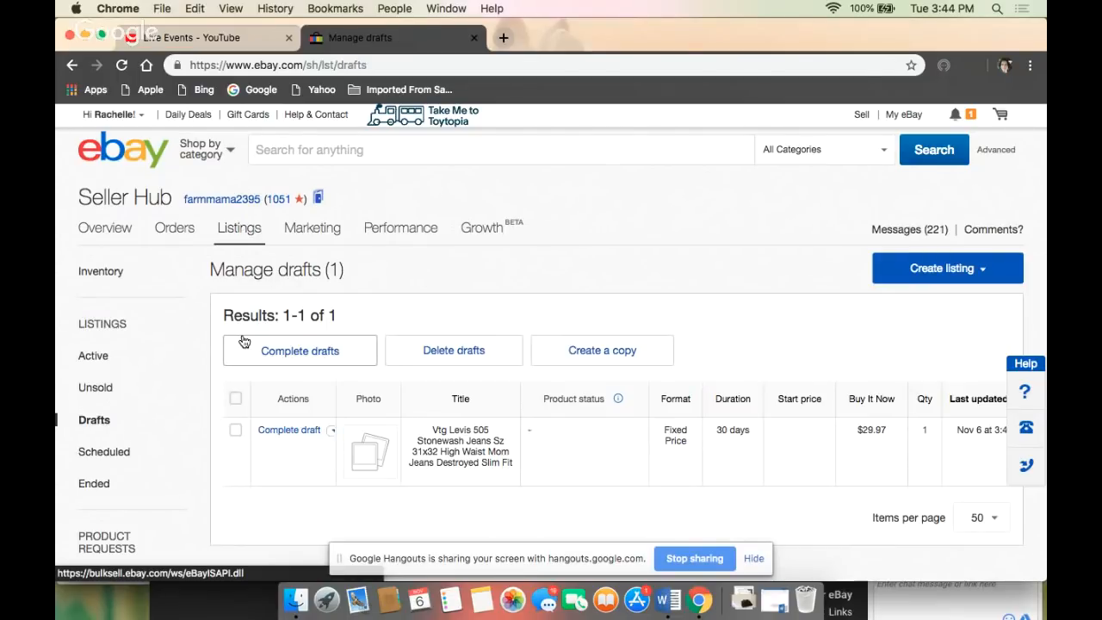
- Search eBay for "reusch padded pants"
click(271, 149)
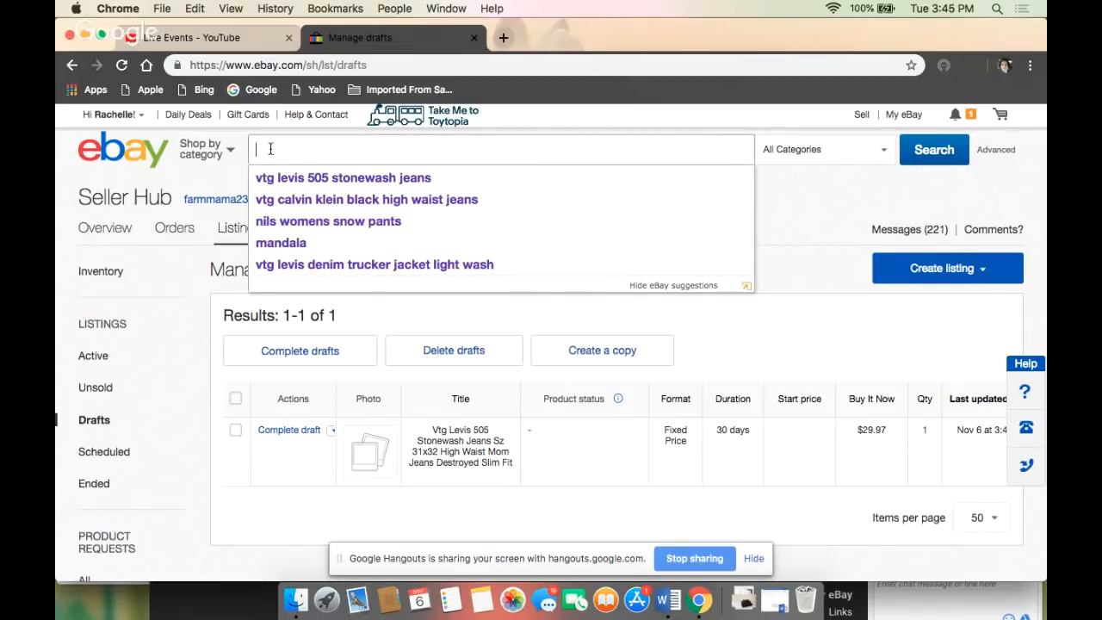
text(reu)
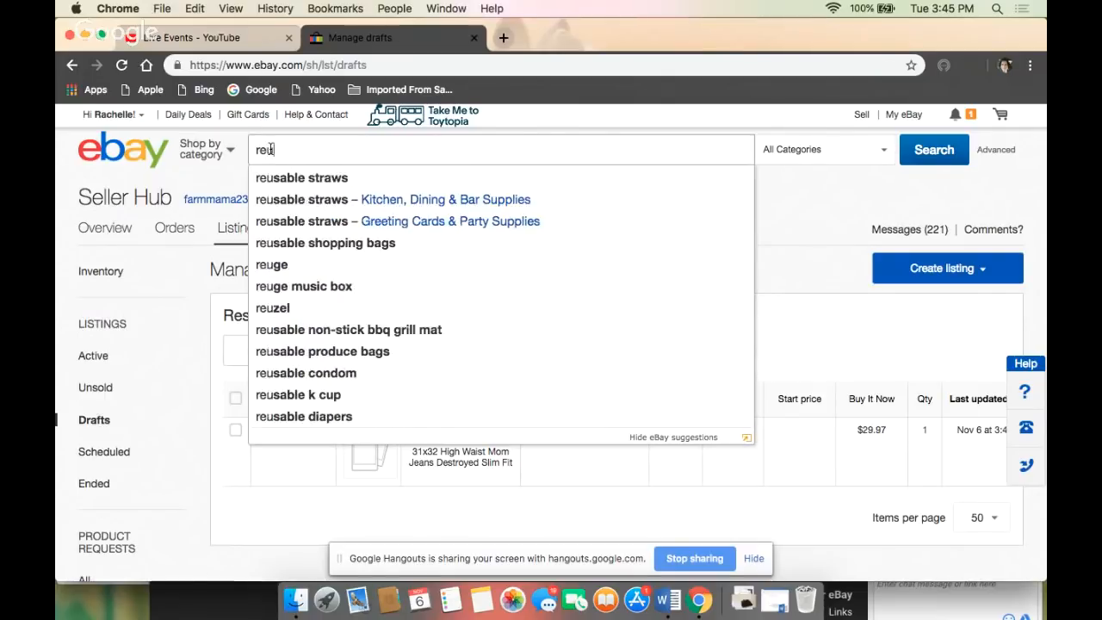
text(sch)
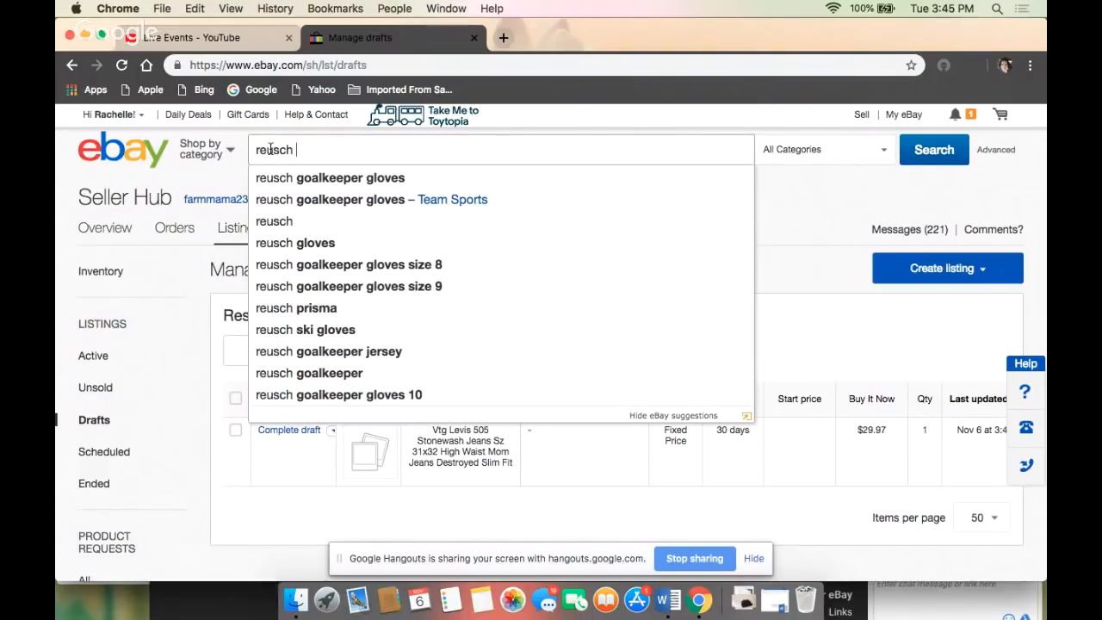
text( padded )
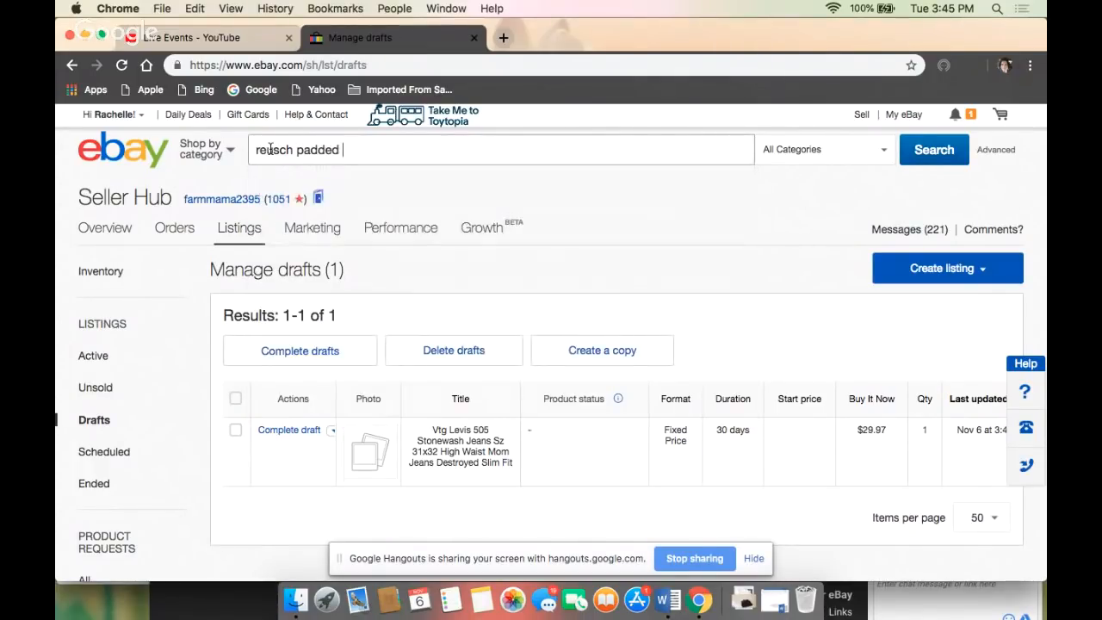
text(pants)
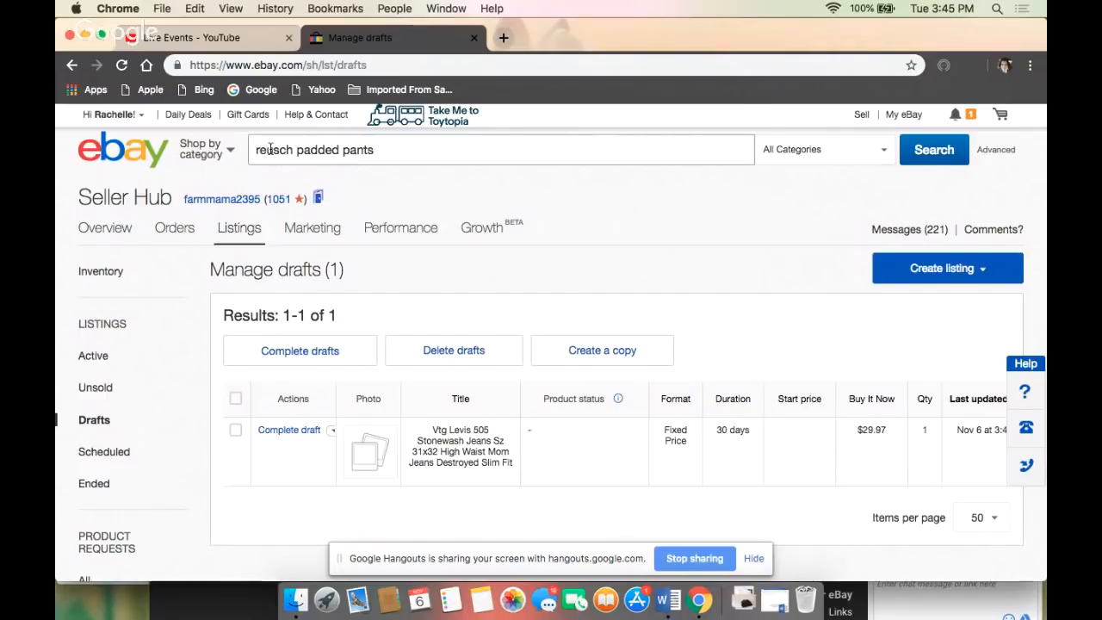
key(Return)
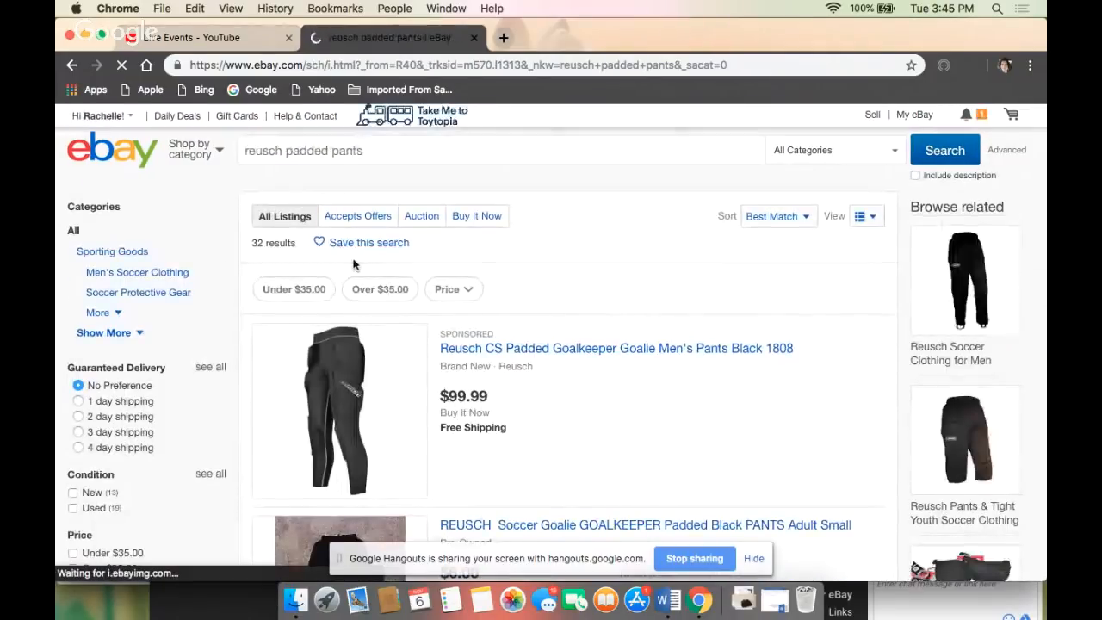
- Examine the active Reusch padded pants listings, comparing styles, conditions, asking prices and shipping charges
scroll(353, 265, down, 3)
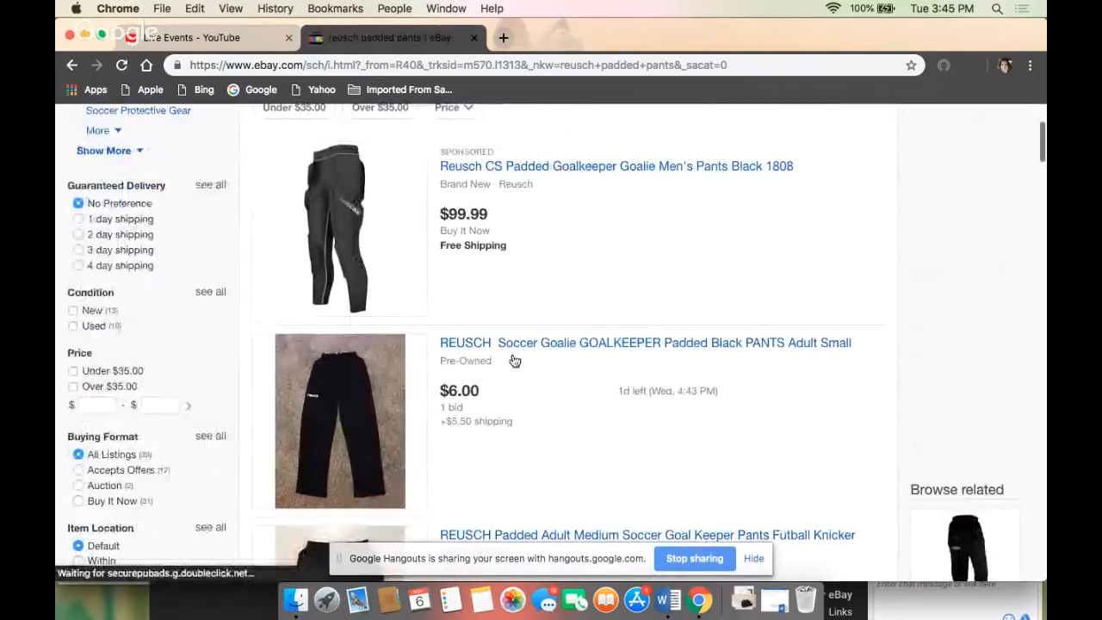
scroll(479, 442, down, 3)
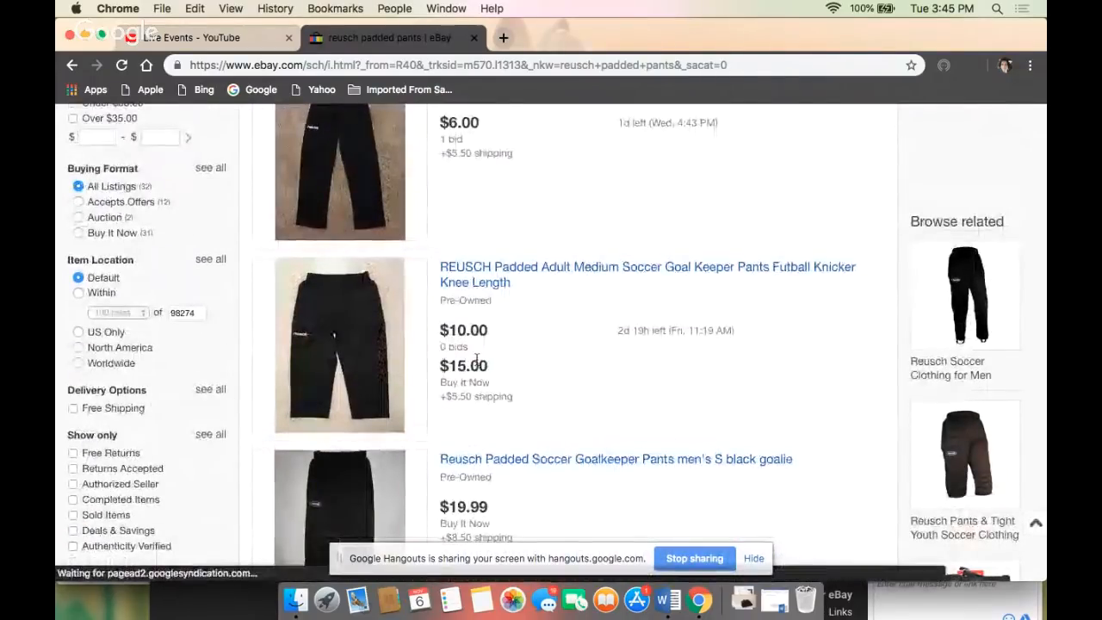
scroll(486, 351, down, 2)
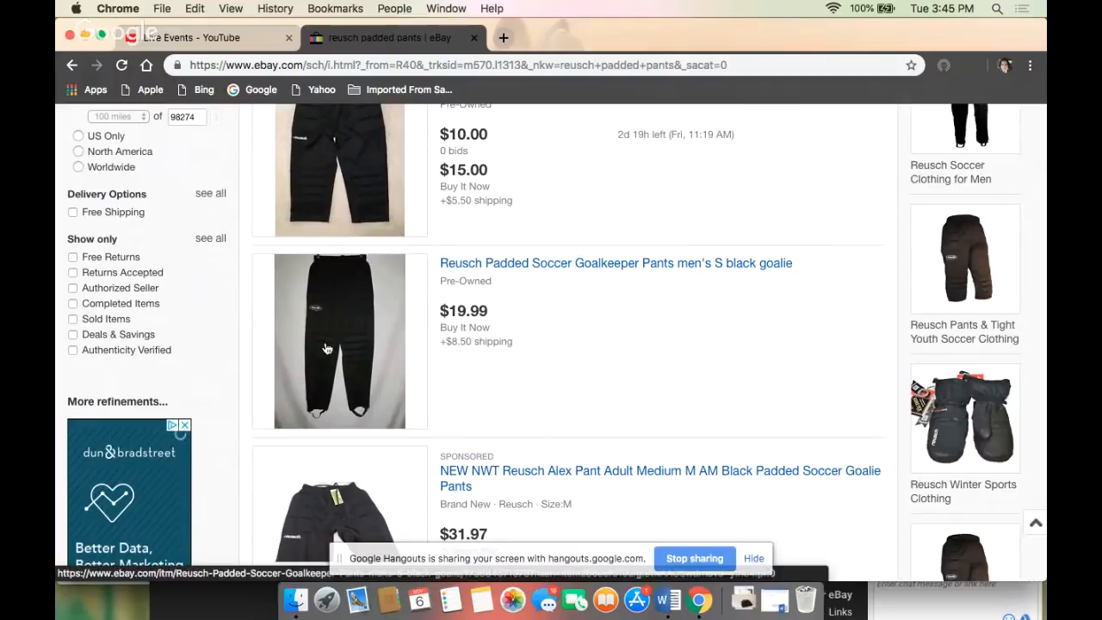
scroll(334, 348, down, 3)
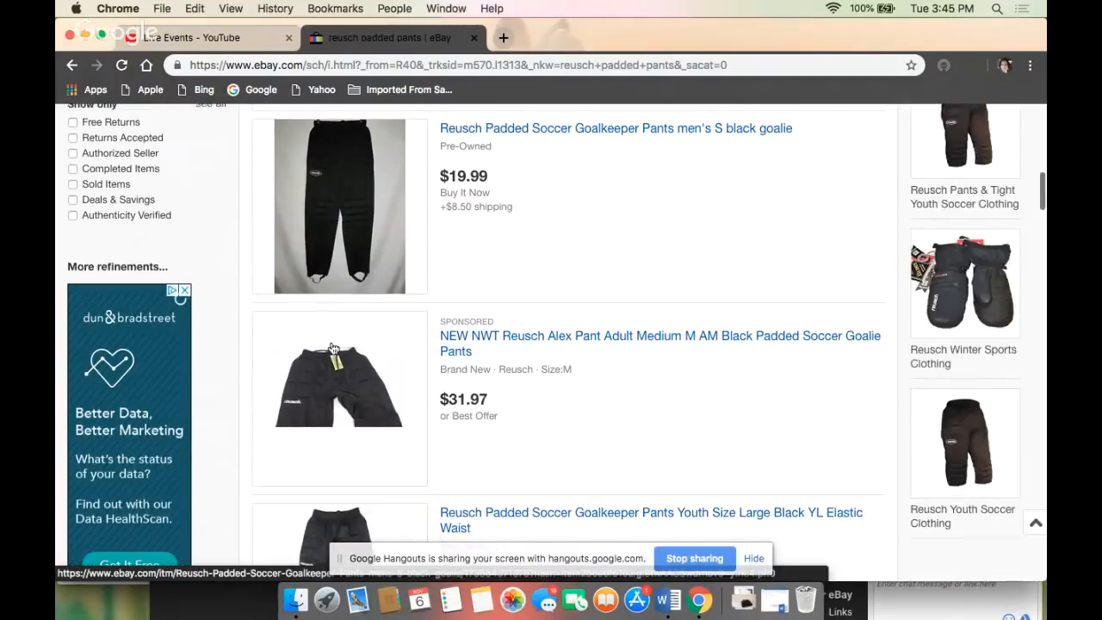
scroll(334, 347, down, 4)
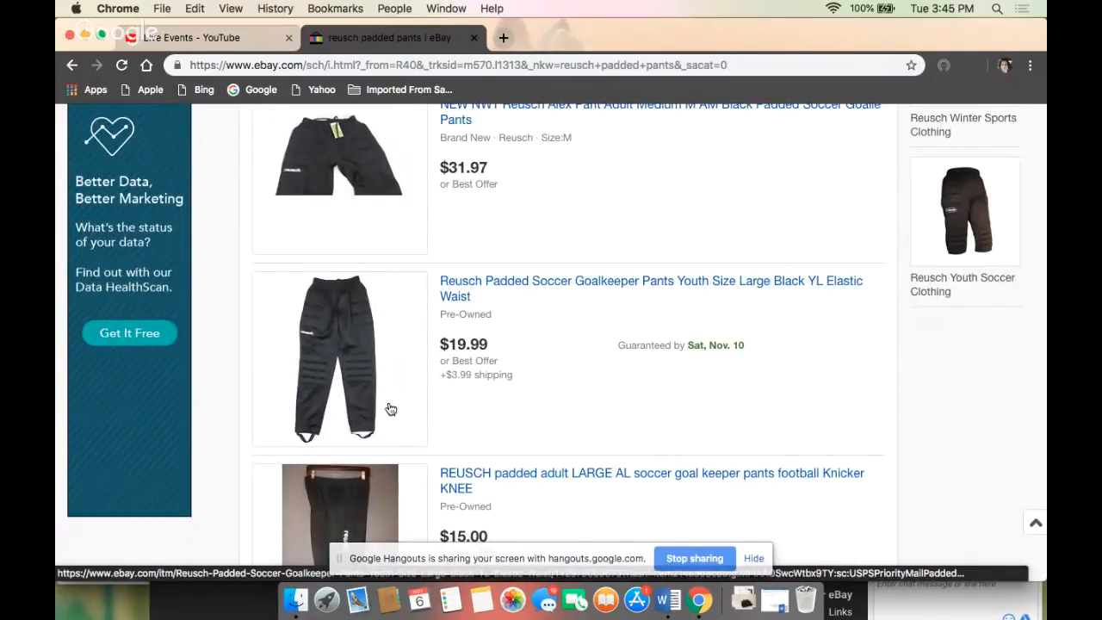
scroll(387, 406, down, 9)
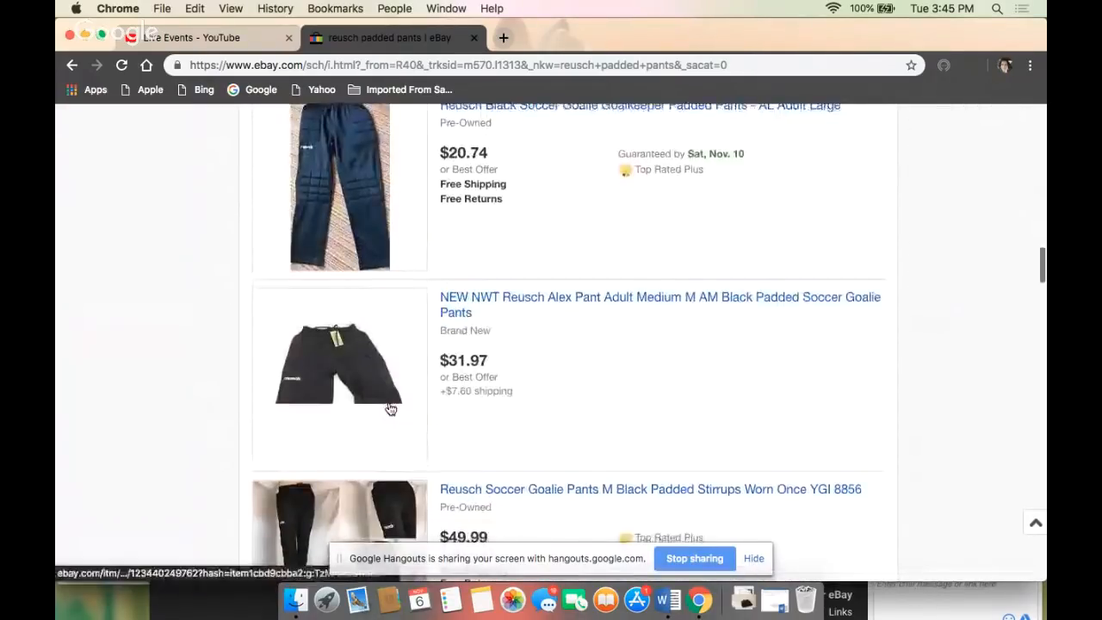
scroll(389, 406, down, 4)
scroll(391, 409, down, 2)
scroll(390, 409, up, 20)
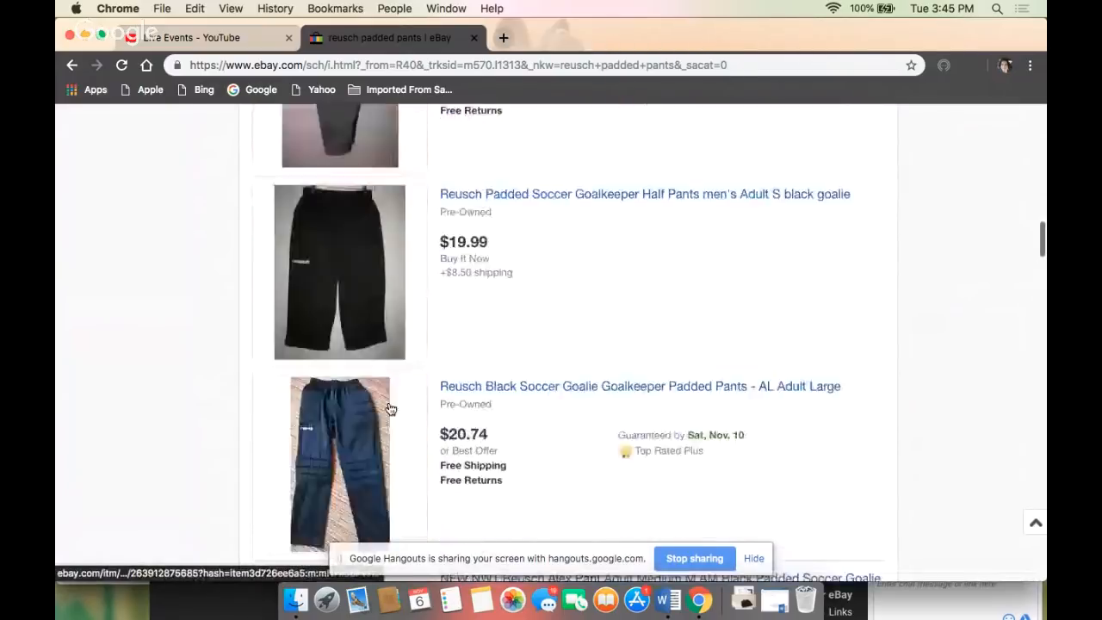
scroll(390, 409, down, 4)
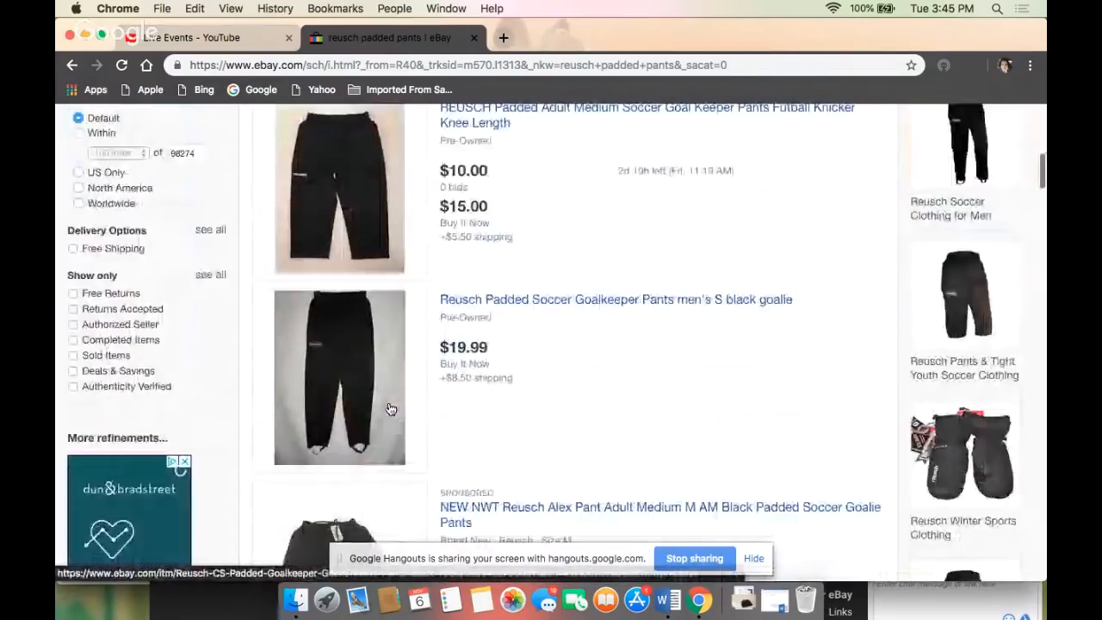
- Filter the results to sold items and start a similar listing from the Reusch GoalKeeper youth boys 8-10 pants
click(105, 357)
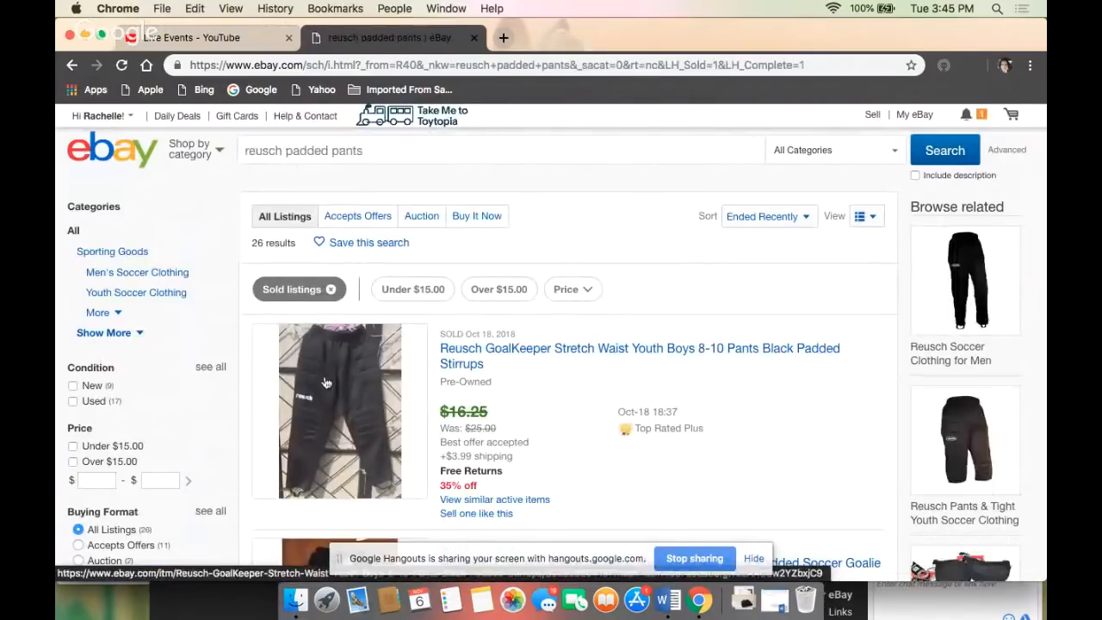
scroll(342, 402, down, 1)
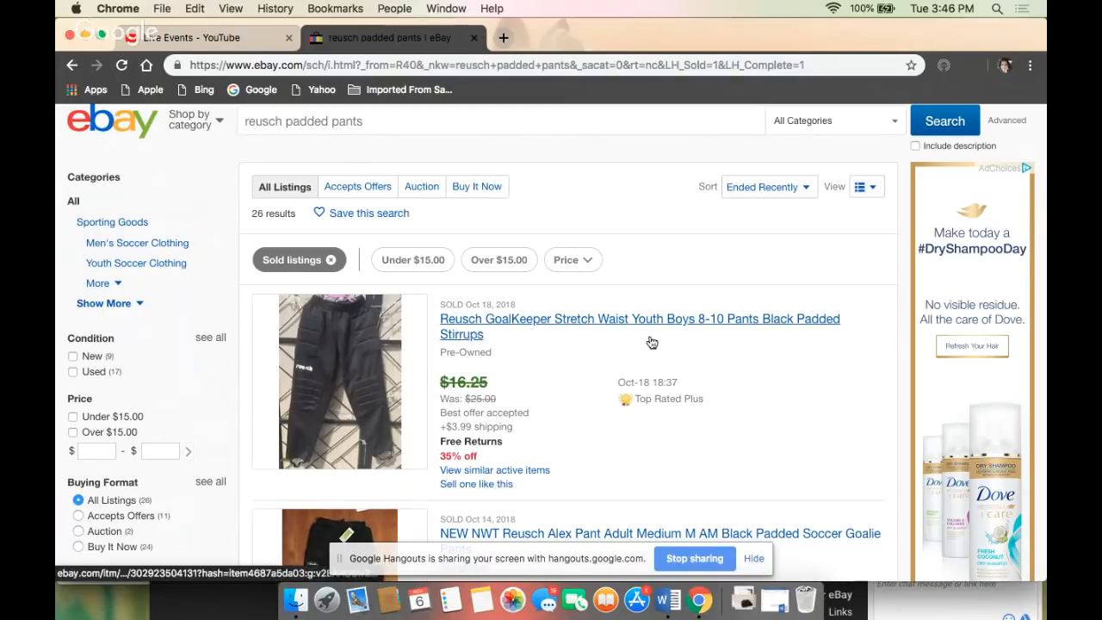
scroll(603, 388, down, 3)
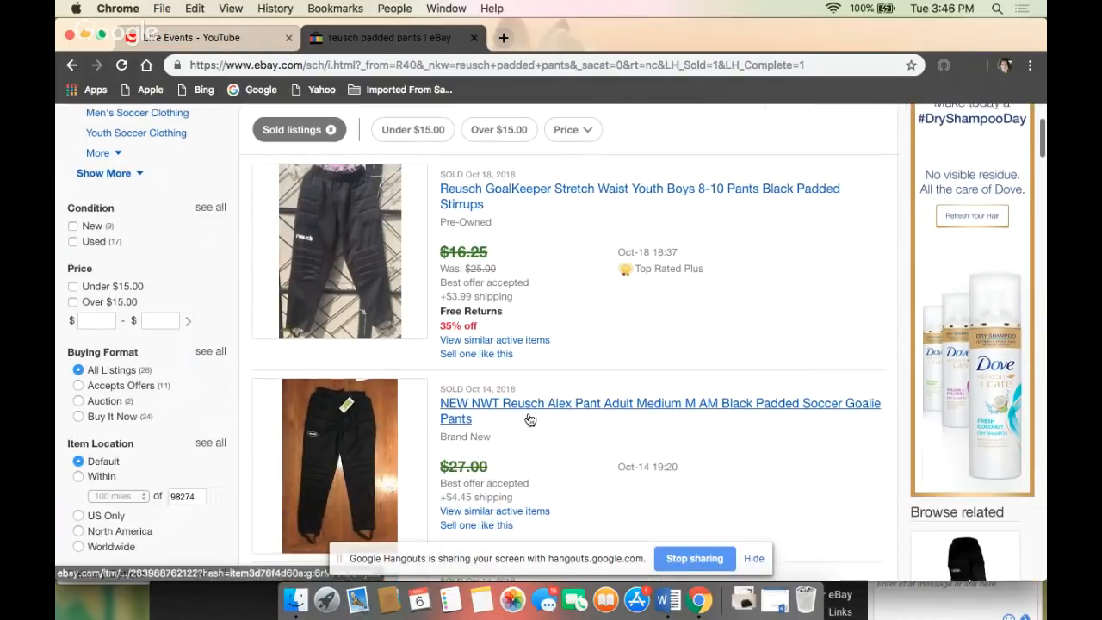
scroll(529, 419, up, 1)
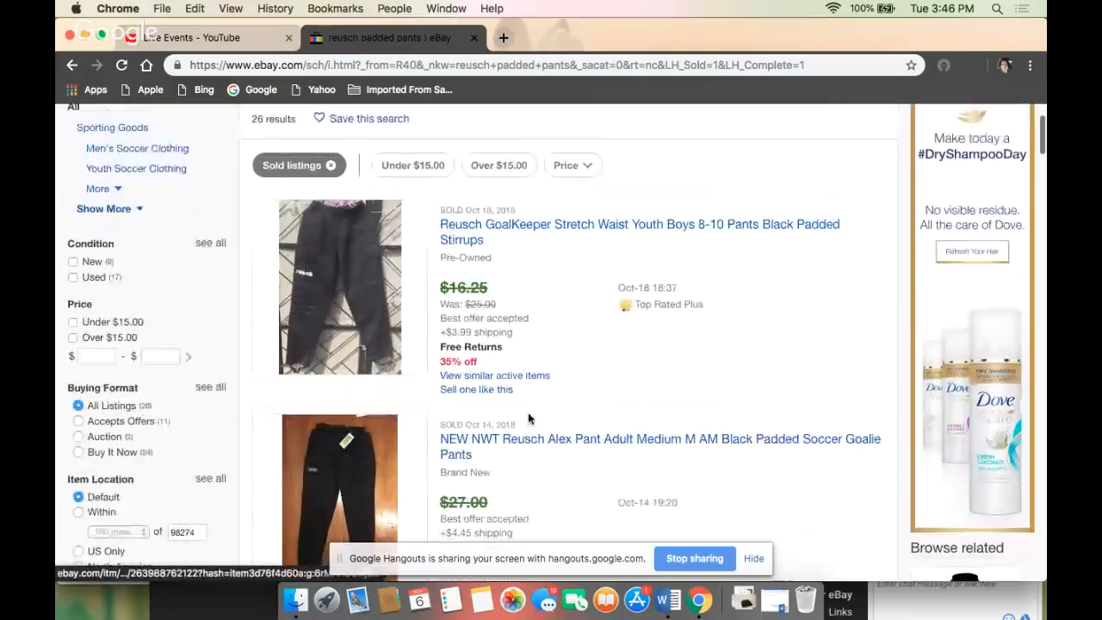
click(469, 394)
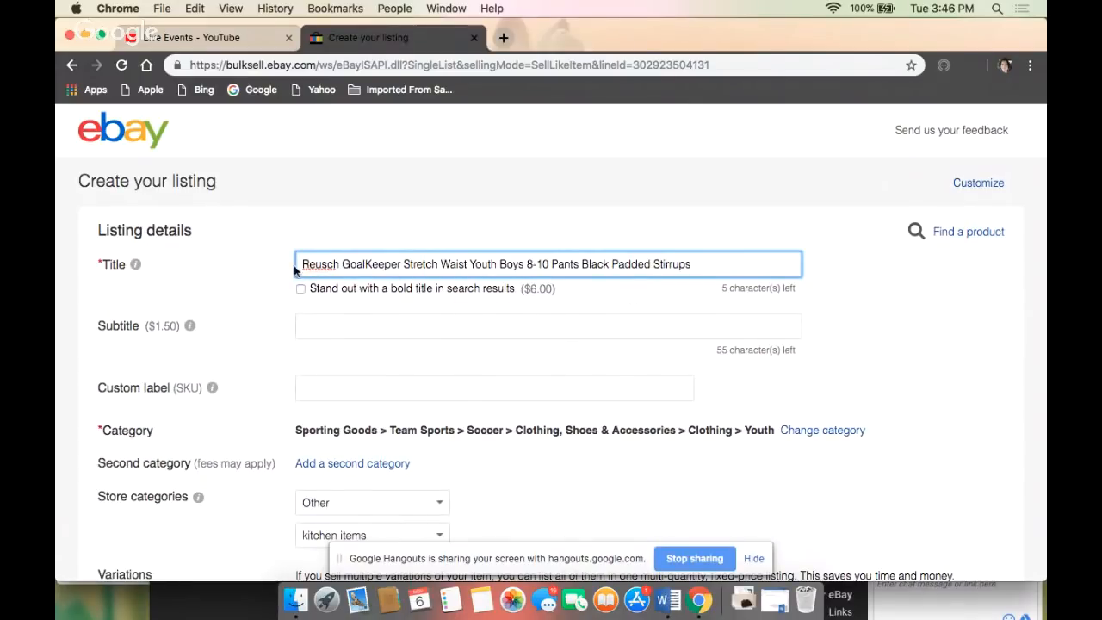
- Replace the size 8-10 in the listing title with "Sz M", then select the whole title
drag(300, 265, 690, 265)
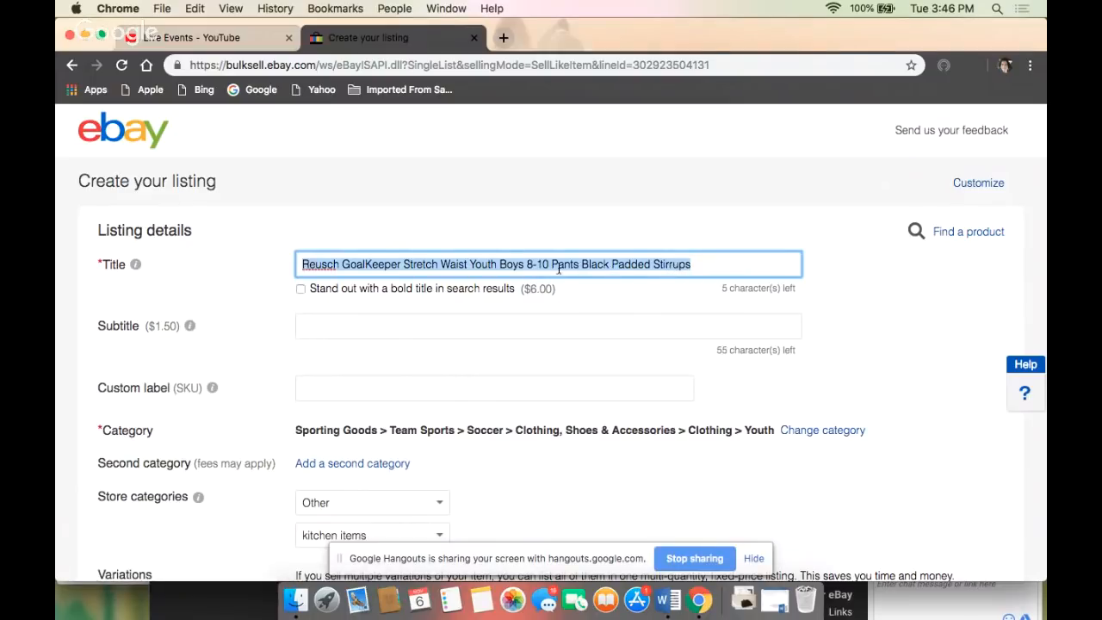
drag(559, 269, 535, 264)
click(550, 169)
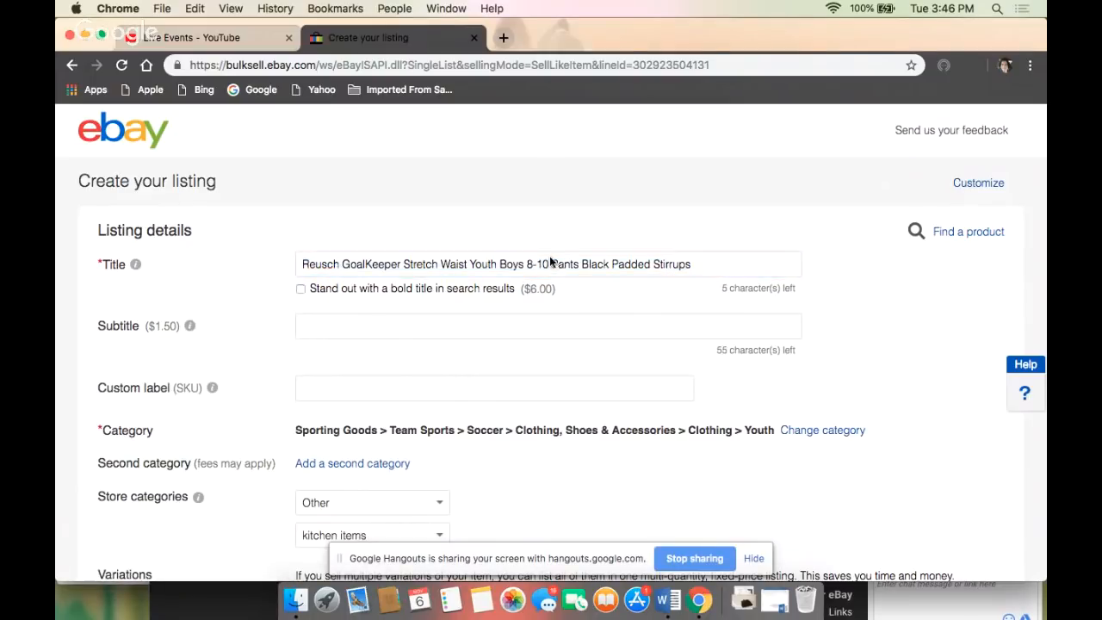
click(550, 264)
key(BackSpace)
key(BackSpace)
key(BackSpace)
key(BackSpace)
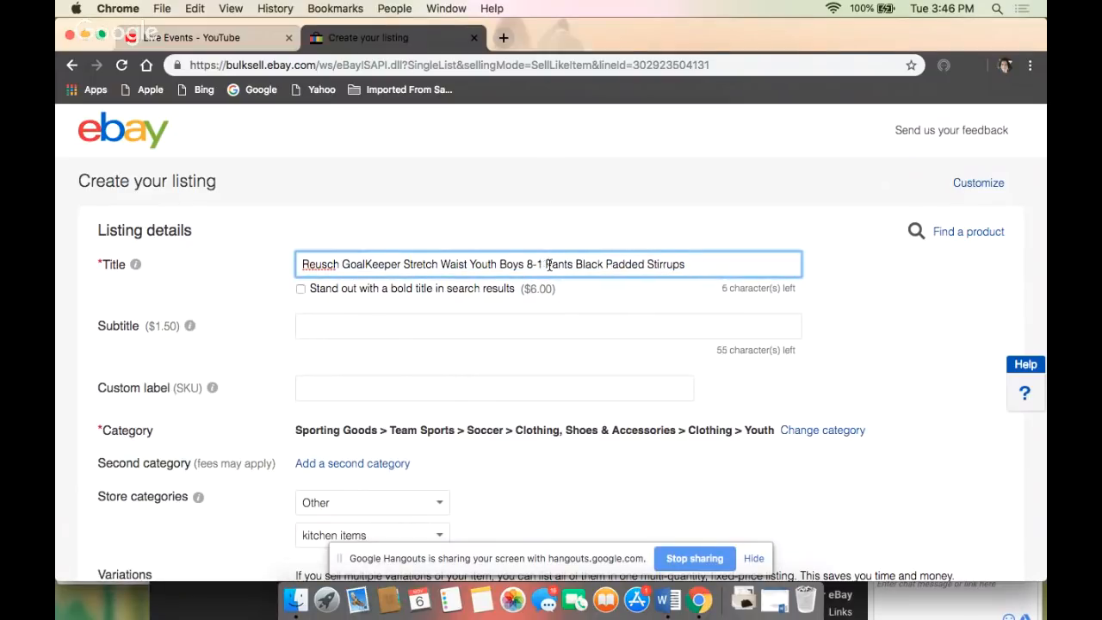
text(Sz M)
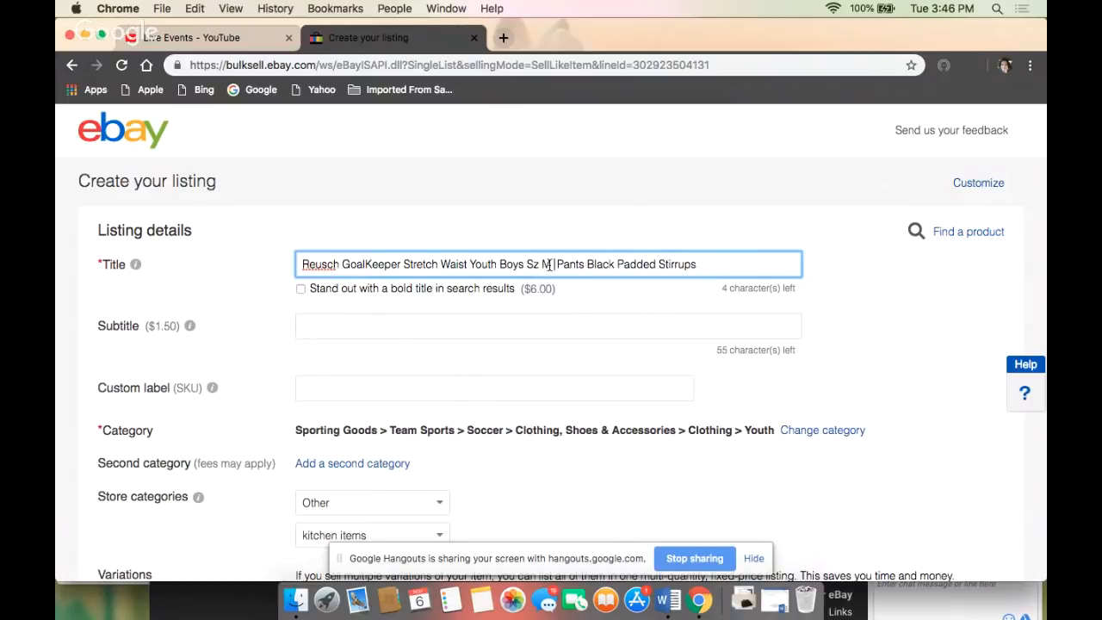
key(BackSpace)
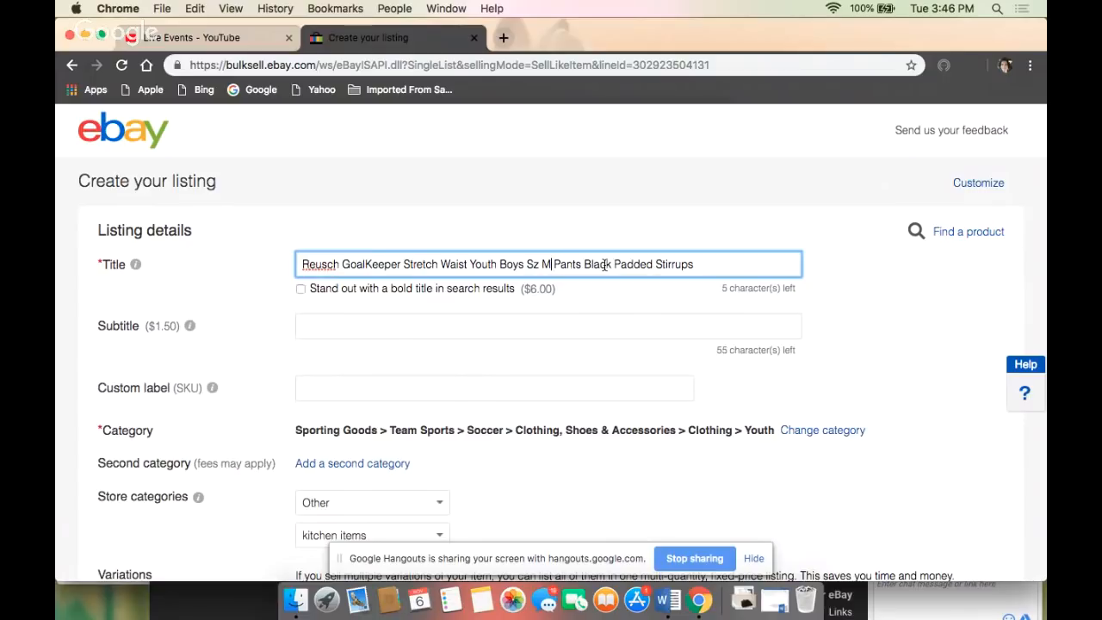
drag(297, 264, 698, 267)
key(super+c)
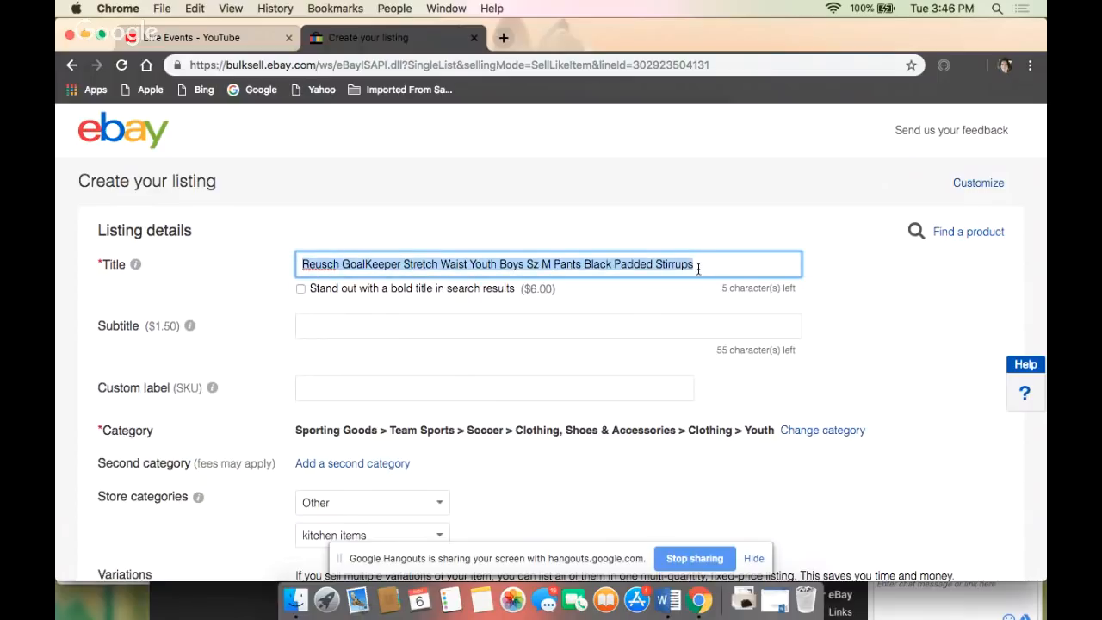
- Set the first store category to Kids Clothing and the second to Other
scroll(698, 265, down, 3)
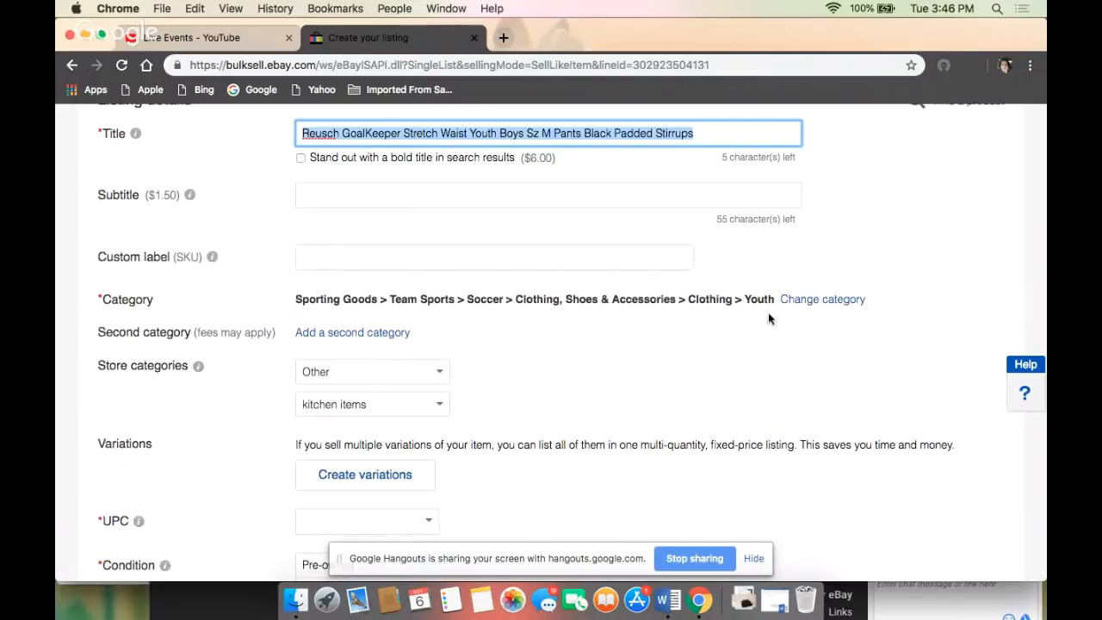
click(440, 372)
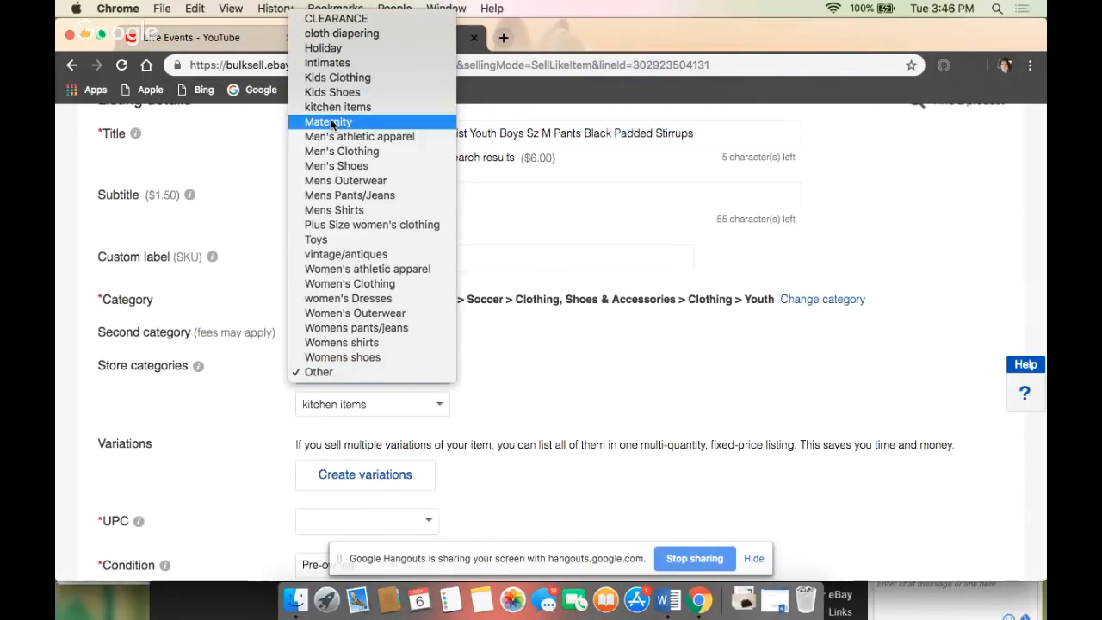
click(337, 77)
click(438, 406)
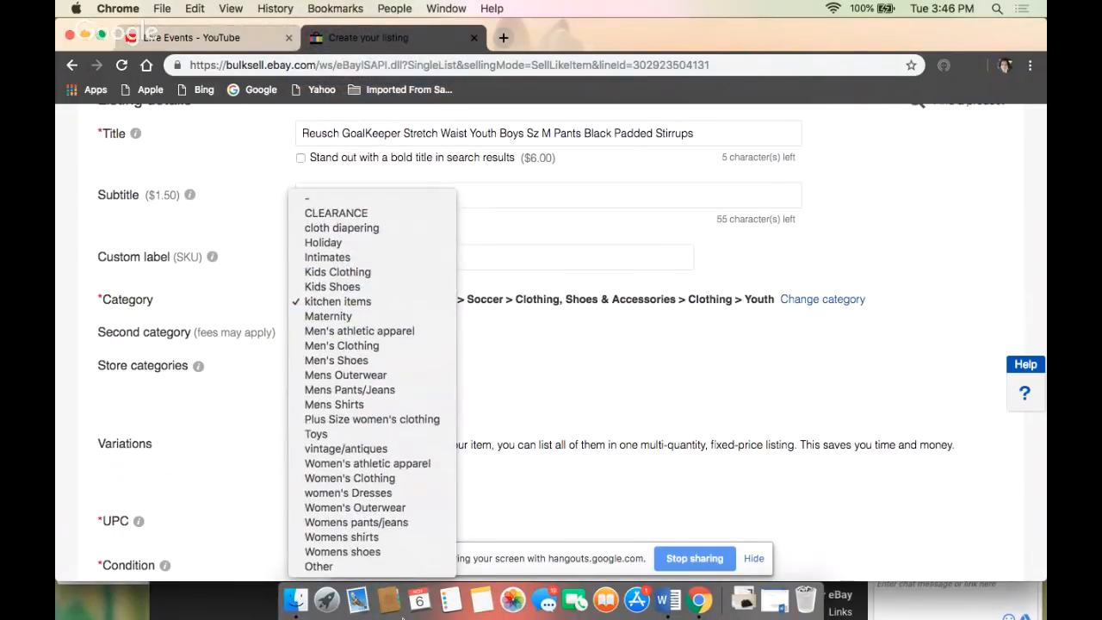
click(330, 567)
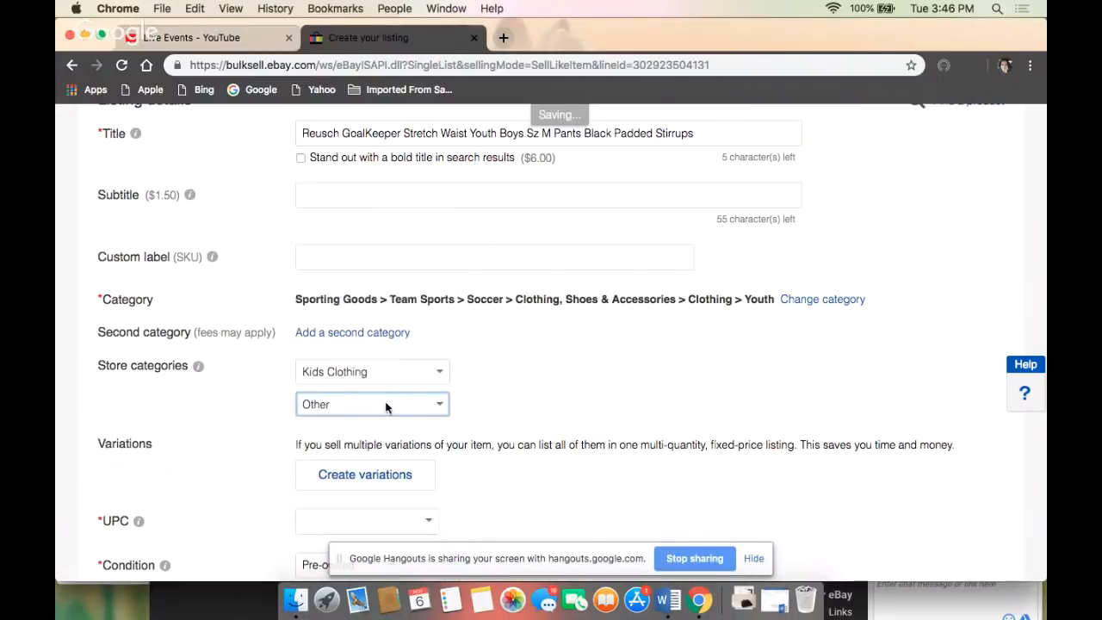
- Enter the condition description "Gently used with no flaws"
scroll(314, 407, down, 5)
click(314, 407)
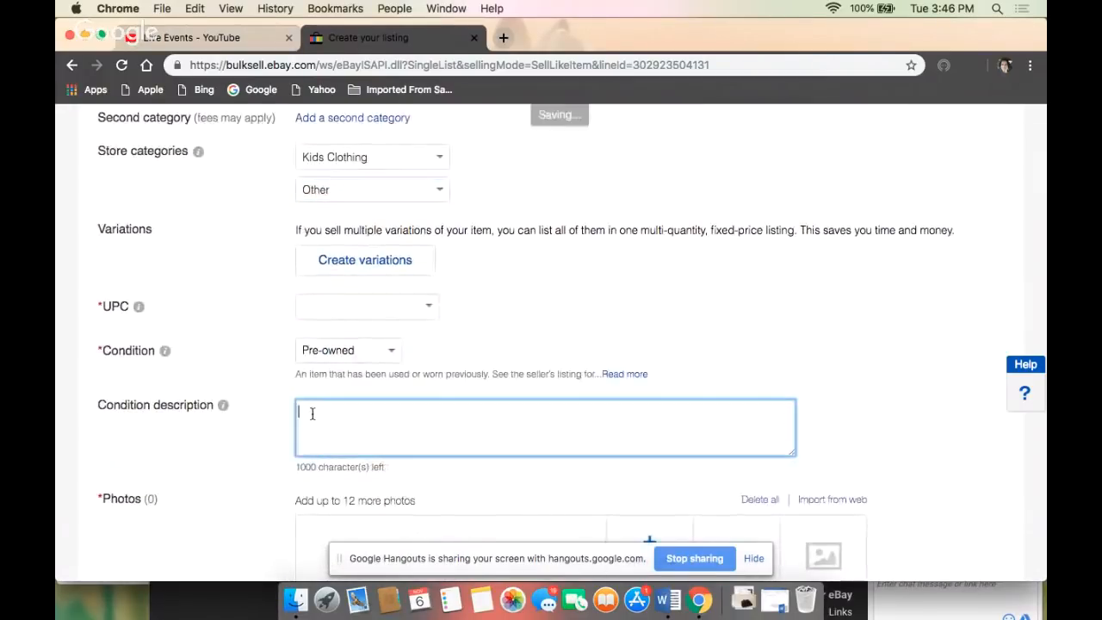
text(Gently used with)
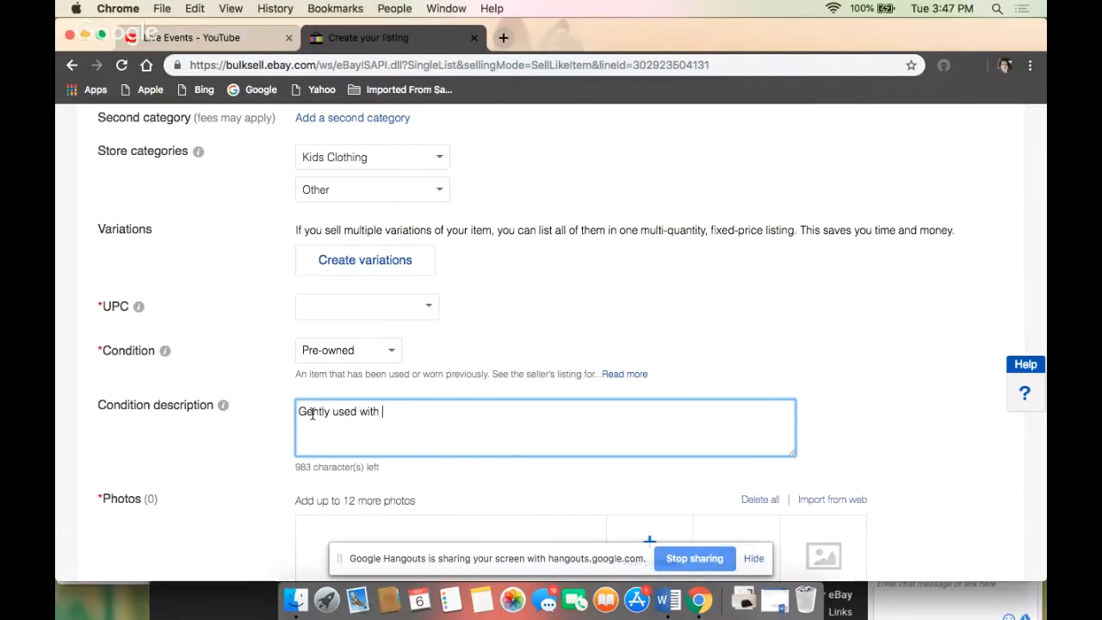
text( no flaws)
- Paste the copied title "Reusch GoalKeeper Stretch Waist Youth Boys Sz M Pants Black Padded Stirrups" as the item description
scroll(265, 433, down, 2)
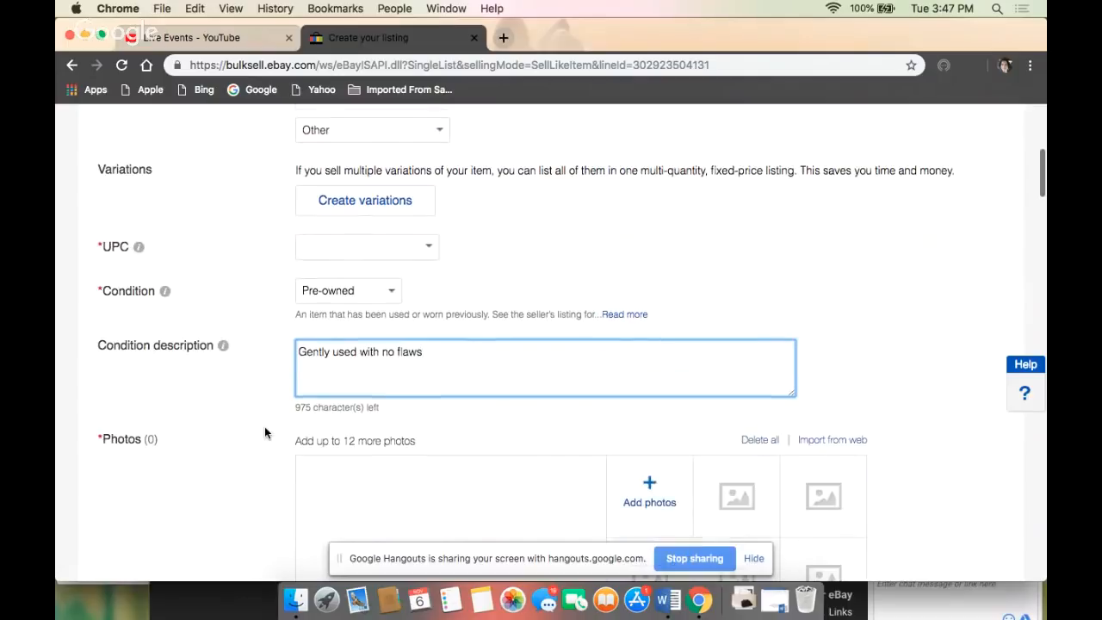
scroll(357, 370, down, 5)
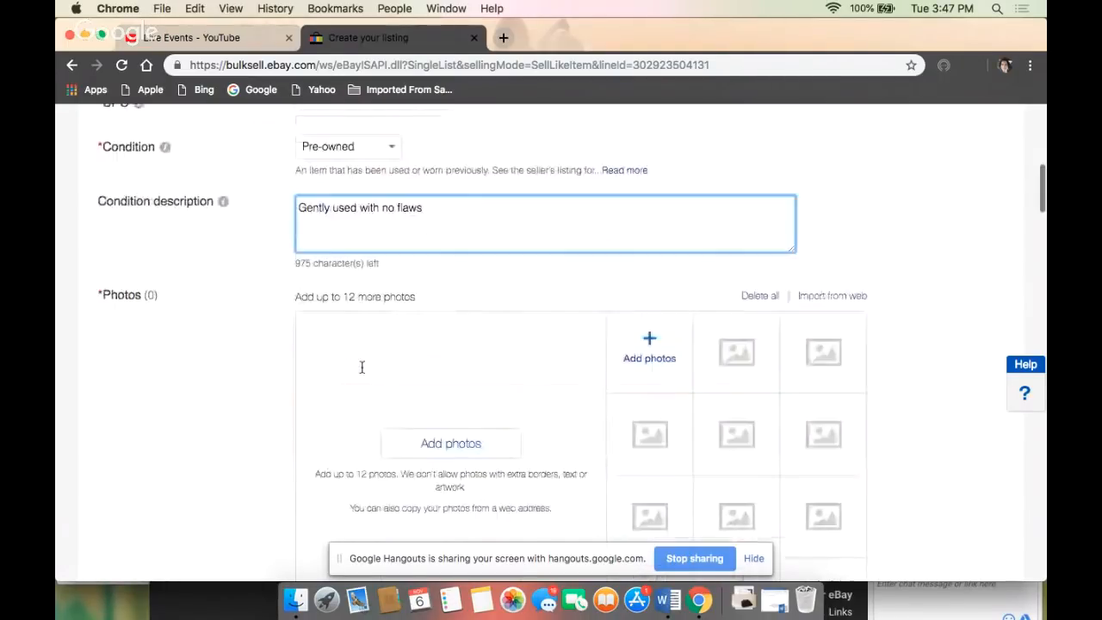
scroll(361, 372, down, 12)
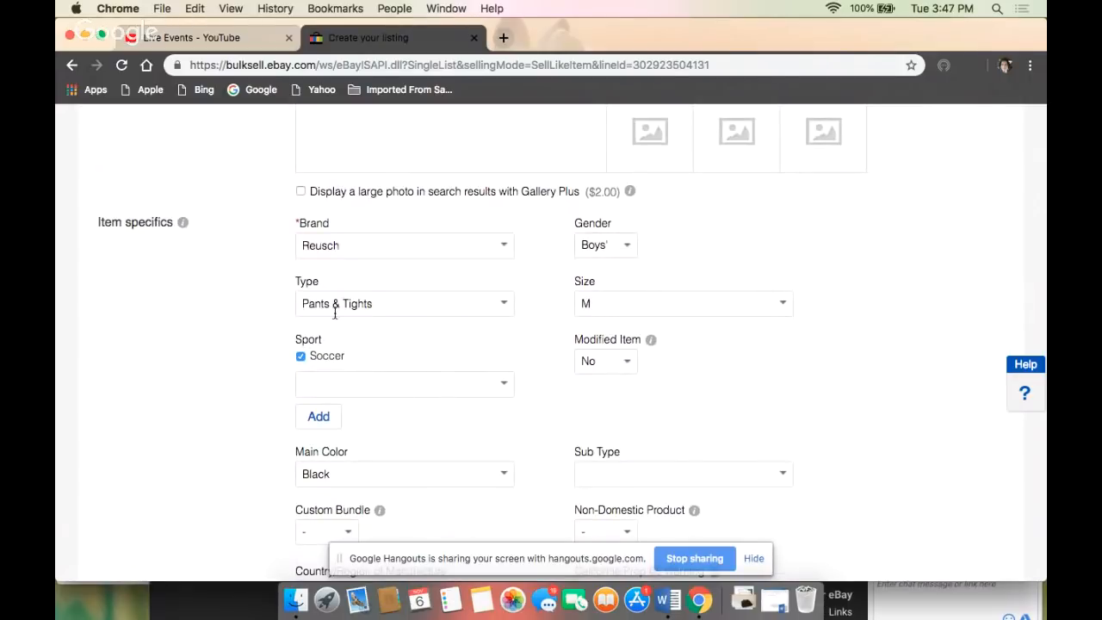
scroll(383, 406, down, 2)
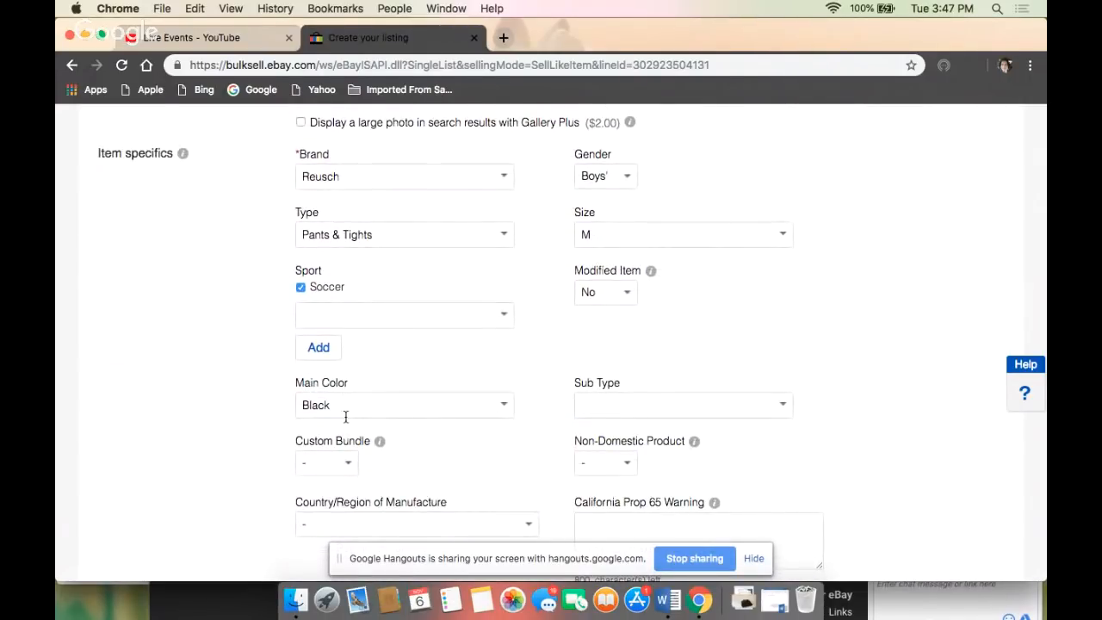
scroll(363, 414, down, 2)
scroll(362, 414, down, 3)
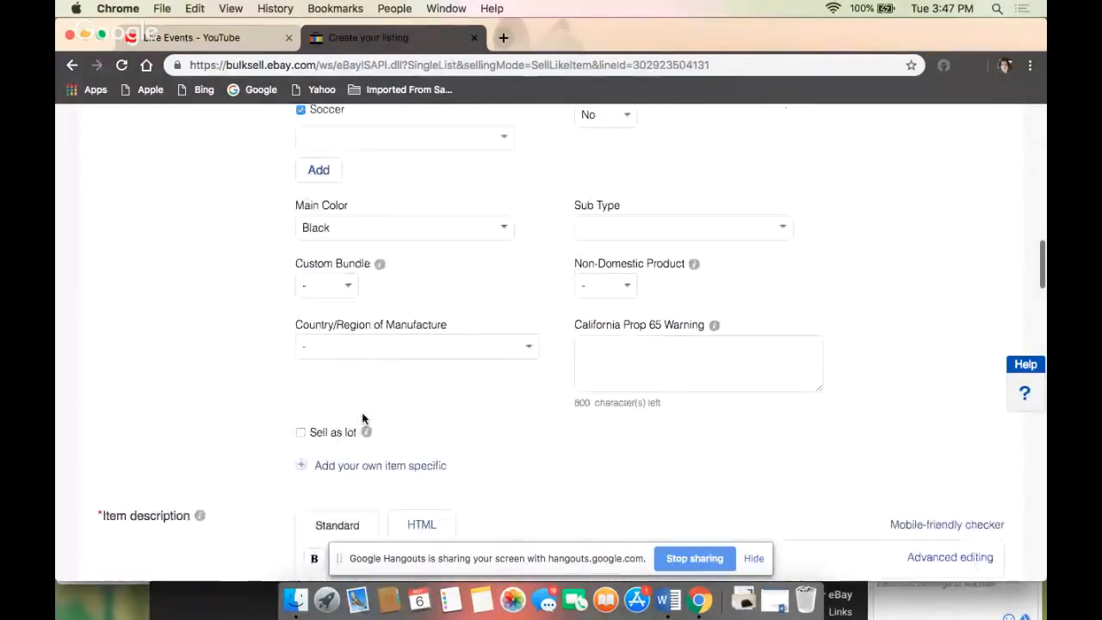
scroll(362, 417, down, 6)
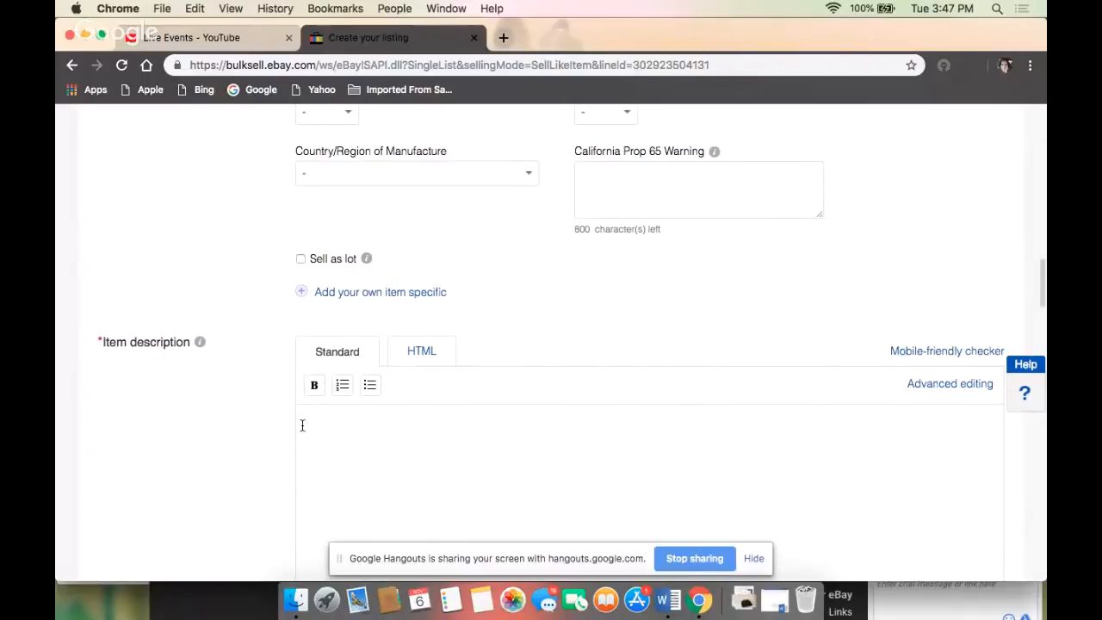
click(302, 423)
key(super+v)
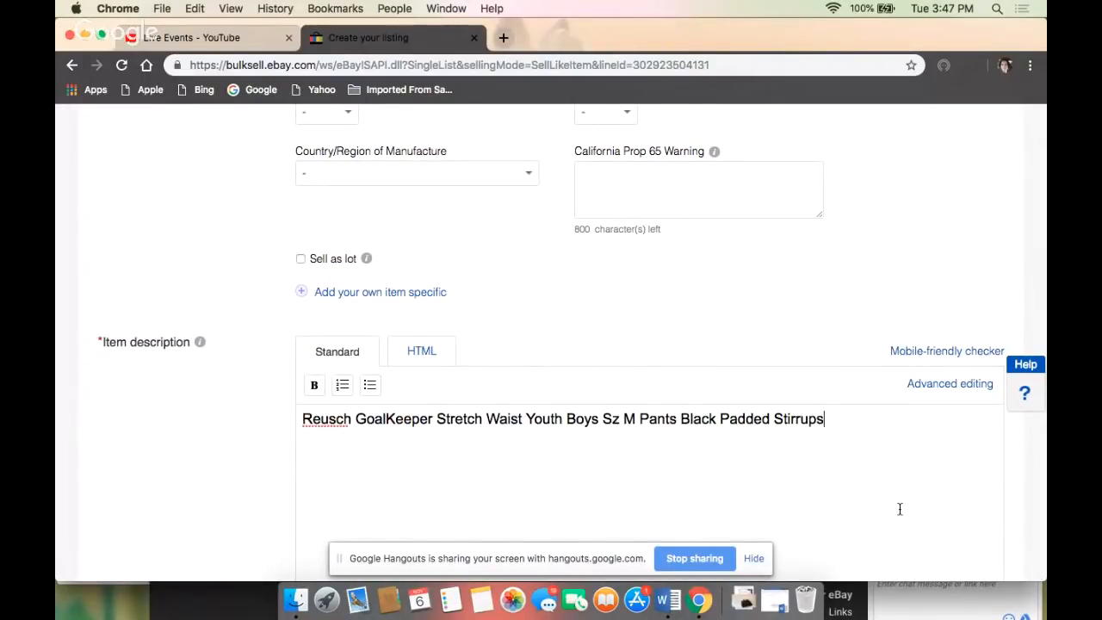
- Set the Buy It Now price of the fixed-price listing to $15.99
scroll(757, 472, down, 2)
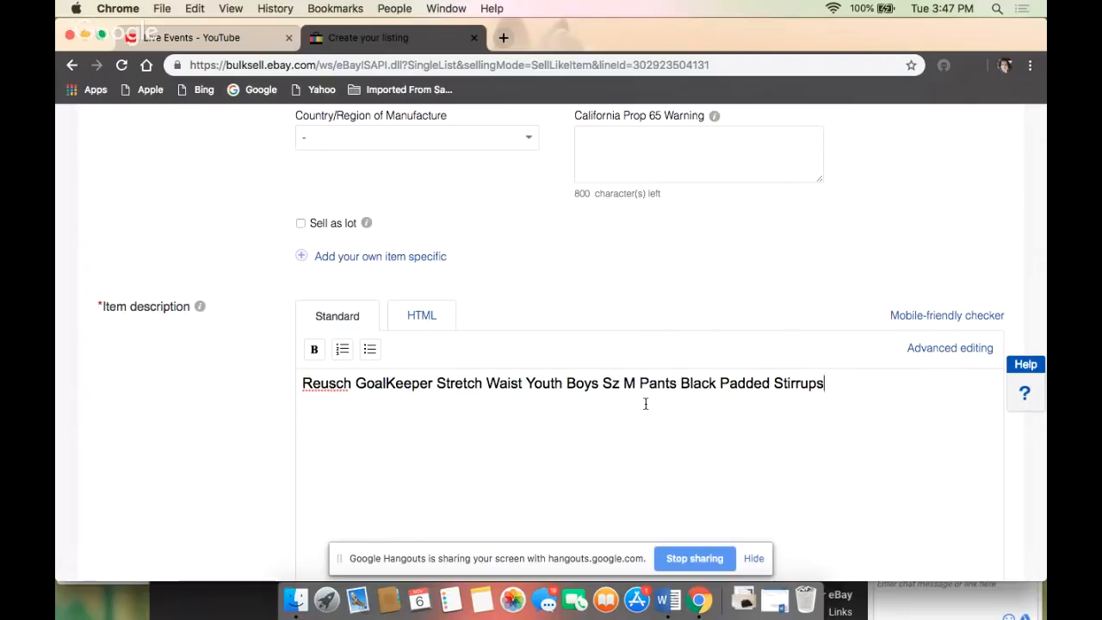
scroll(640, 410, down, 1)
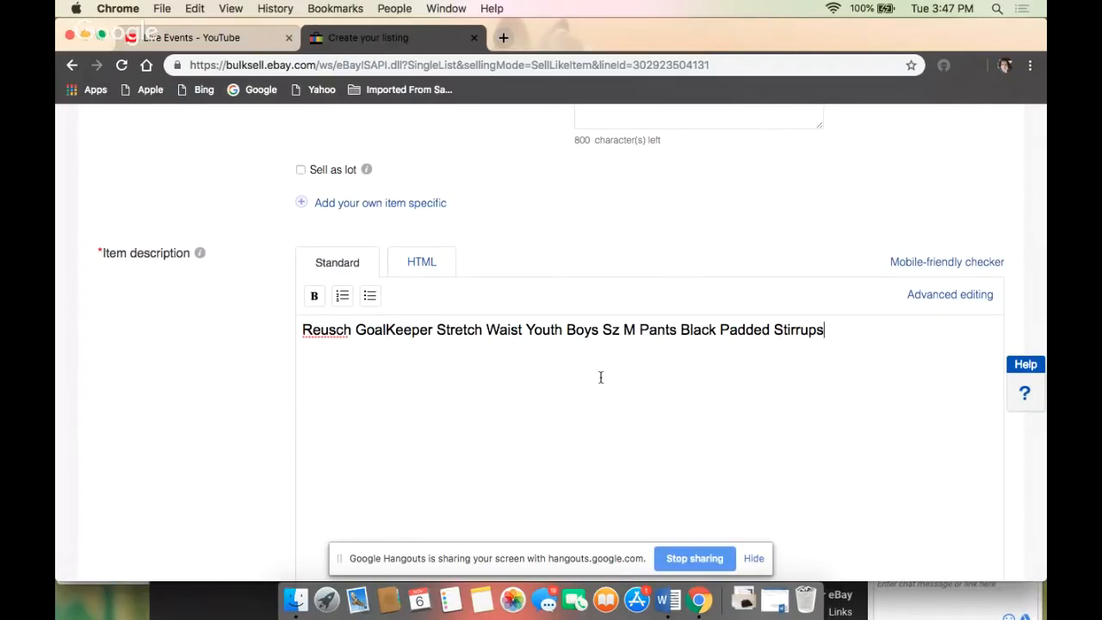
scroll(545, 383, down, 3)
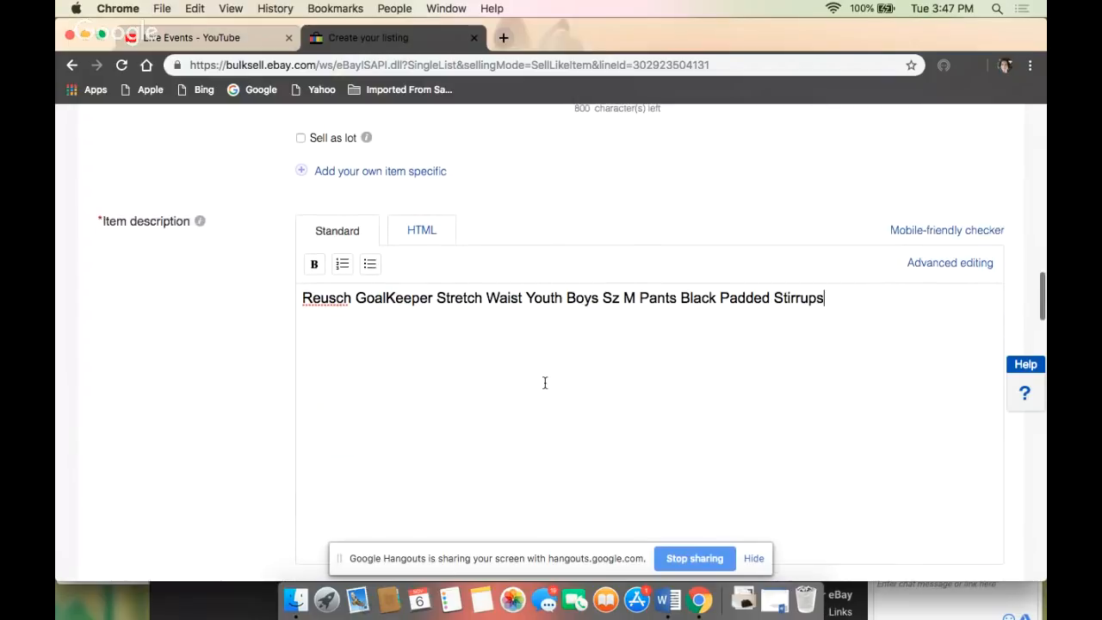
scroll(544, 383, down, 6)
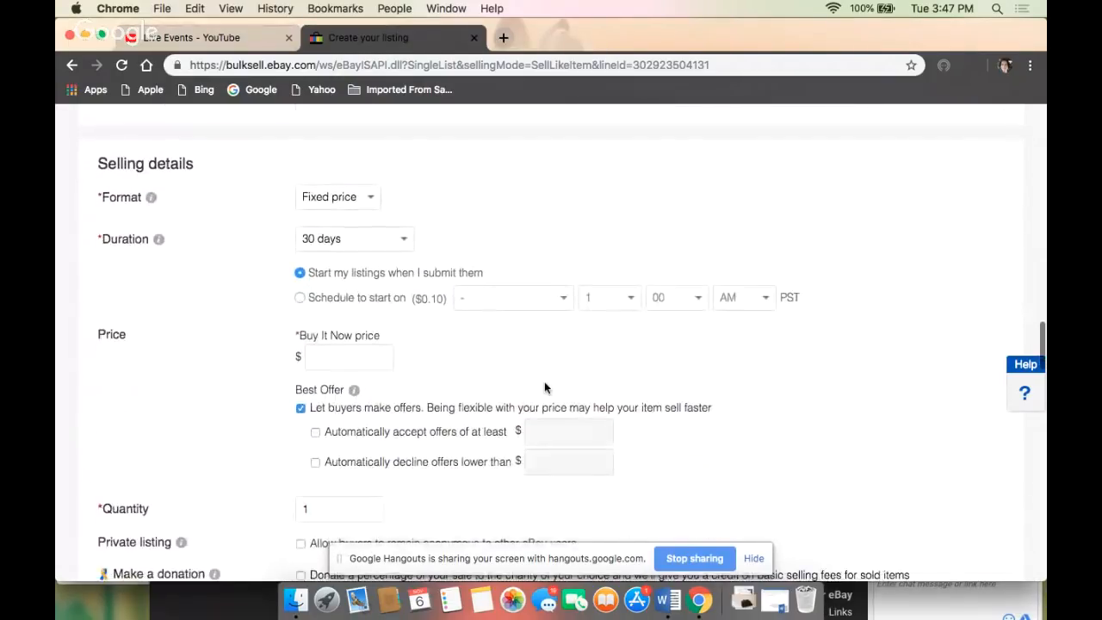
click(322, 375)
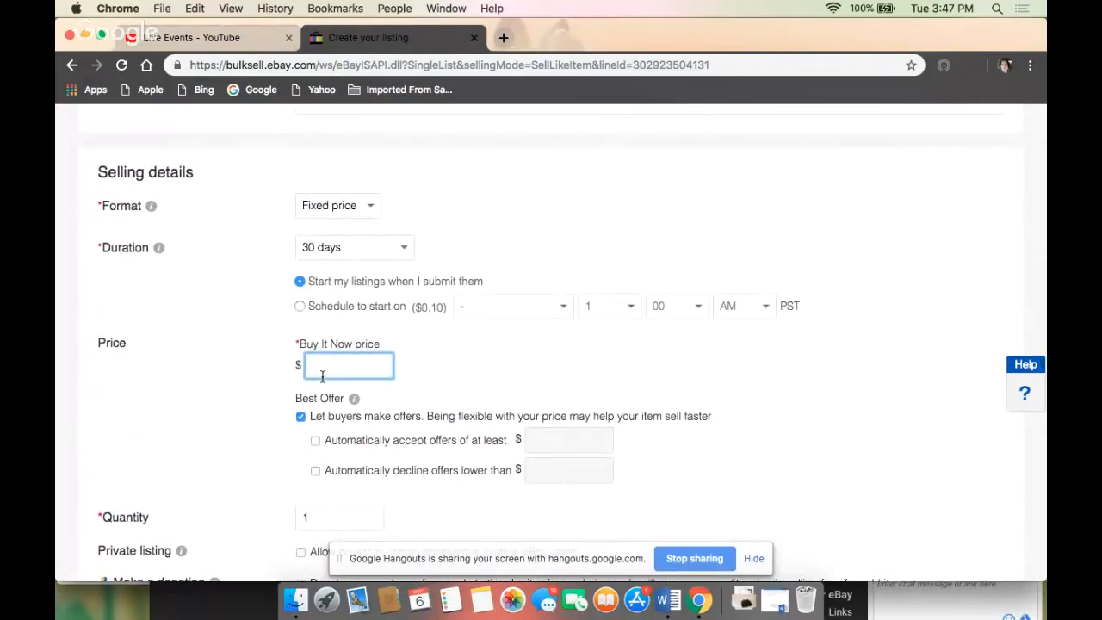
text(15.99)
- Change the first domestic shipping service to USPS First Class Package (2 to 3 business days)
scroll(322, 376, down, 5)
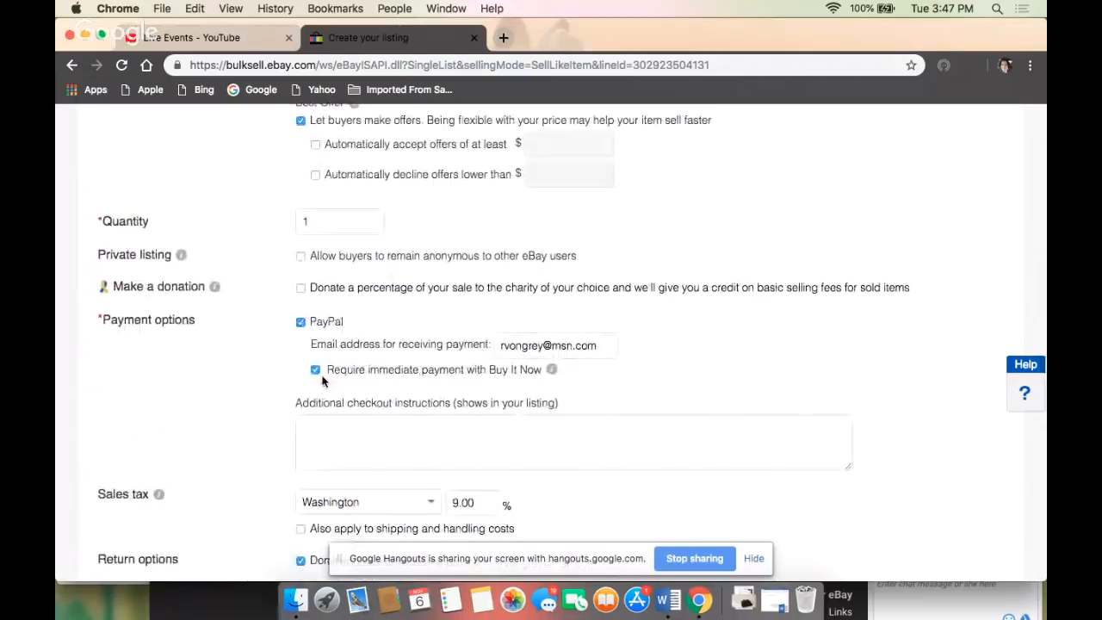
scroll(322, 381, down, 10)
scroll(322, 382, down, 4)
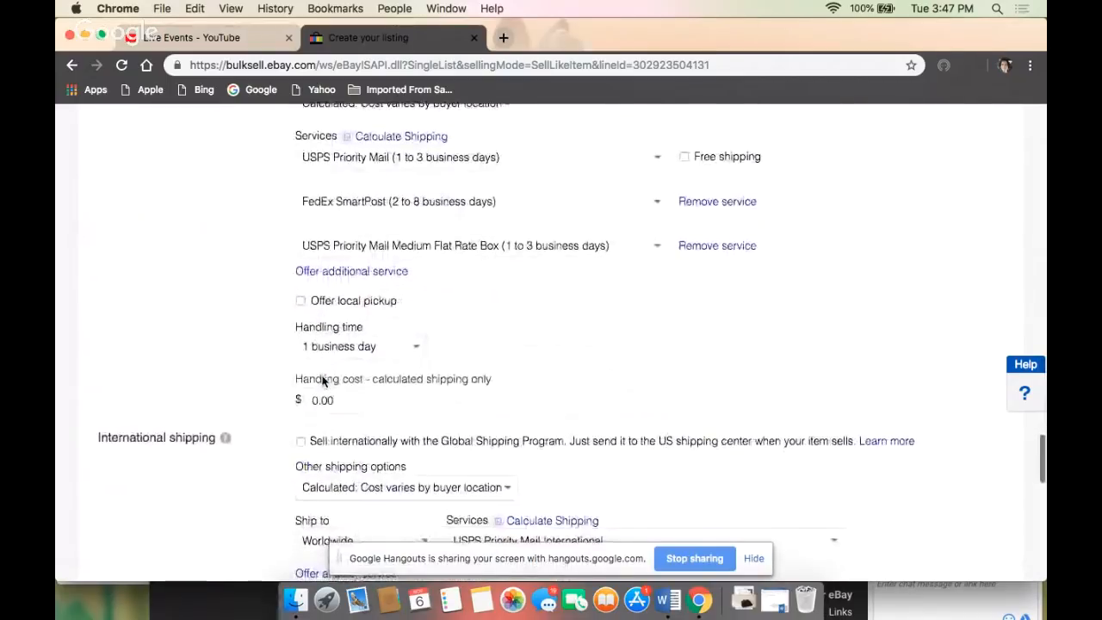
scroll(364, 313, up, 3)
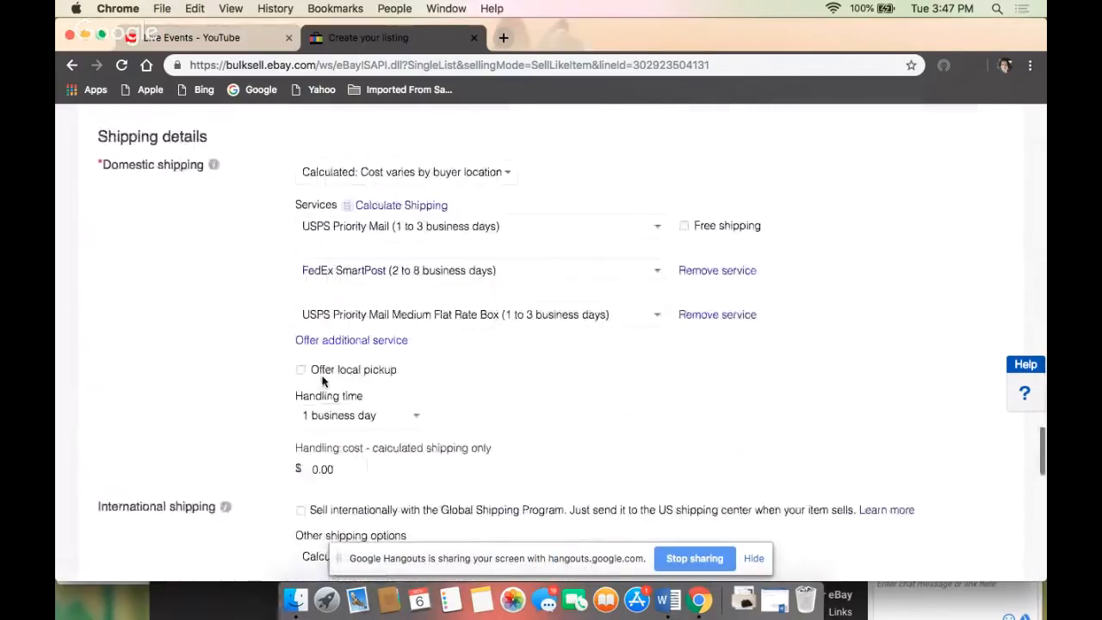
click(661, 258)
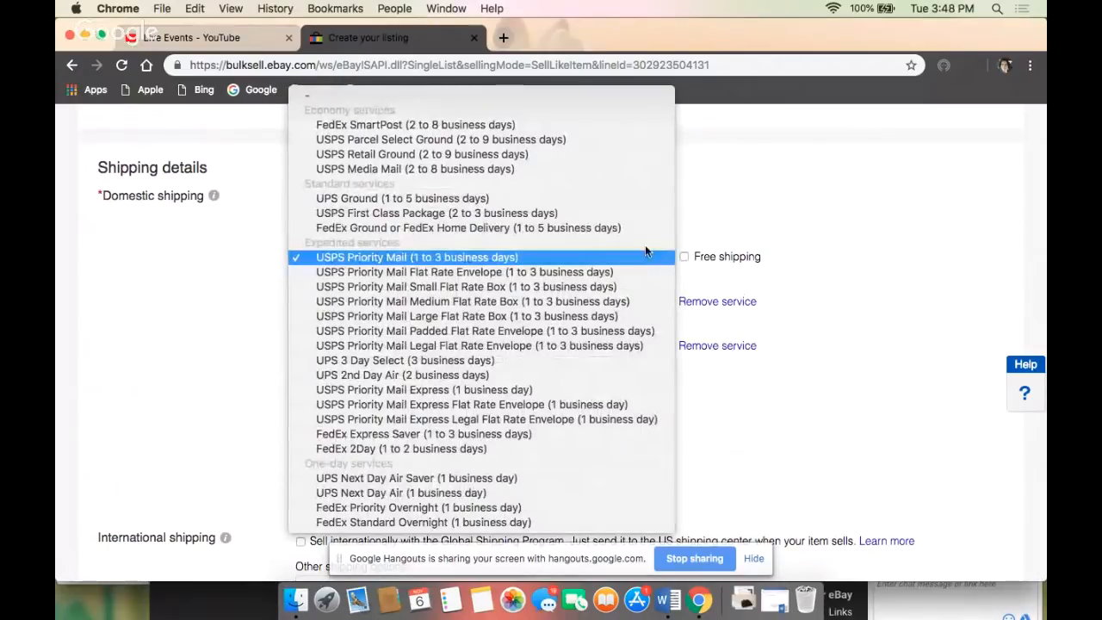
click(627, 215)
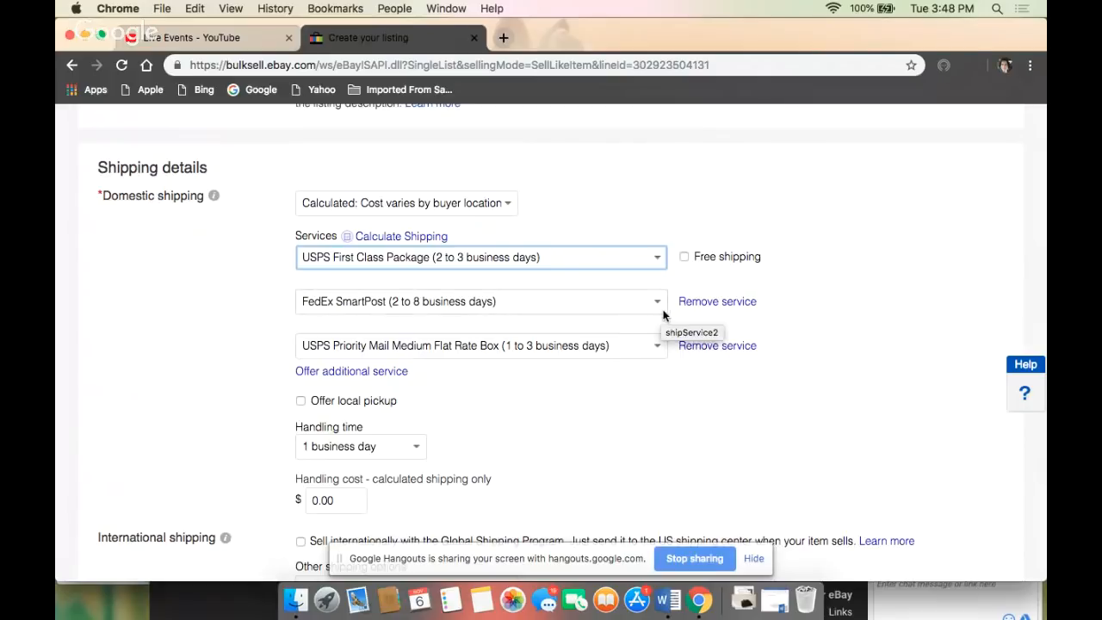
- Remove the FedEx SmartPost service and change the remaining second domestic service to USPS Priority Mail Padded Flat Rate Envelope
click(717, 303)
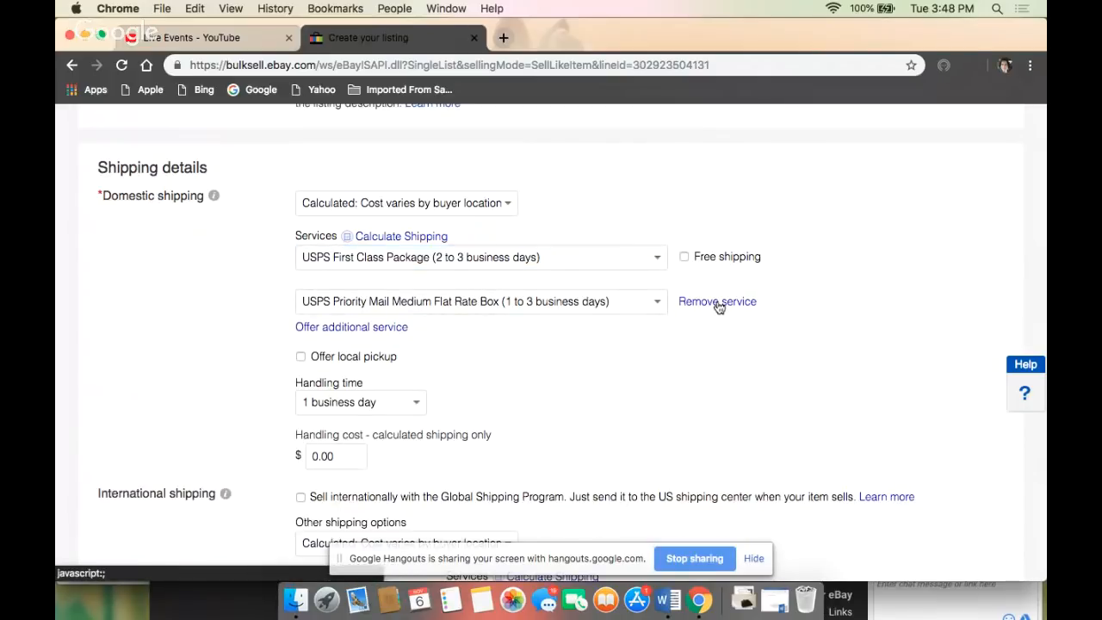
click(658, 302)
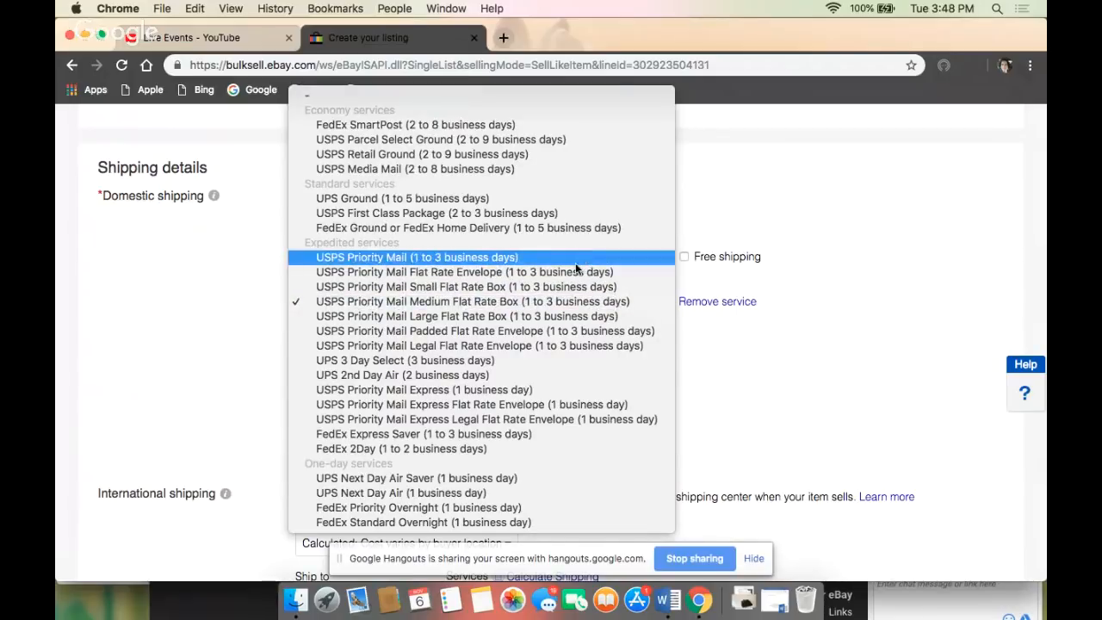
click(561, 331)
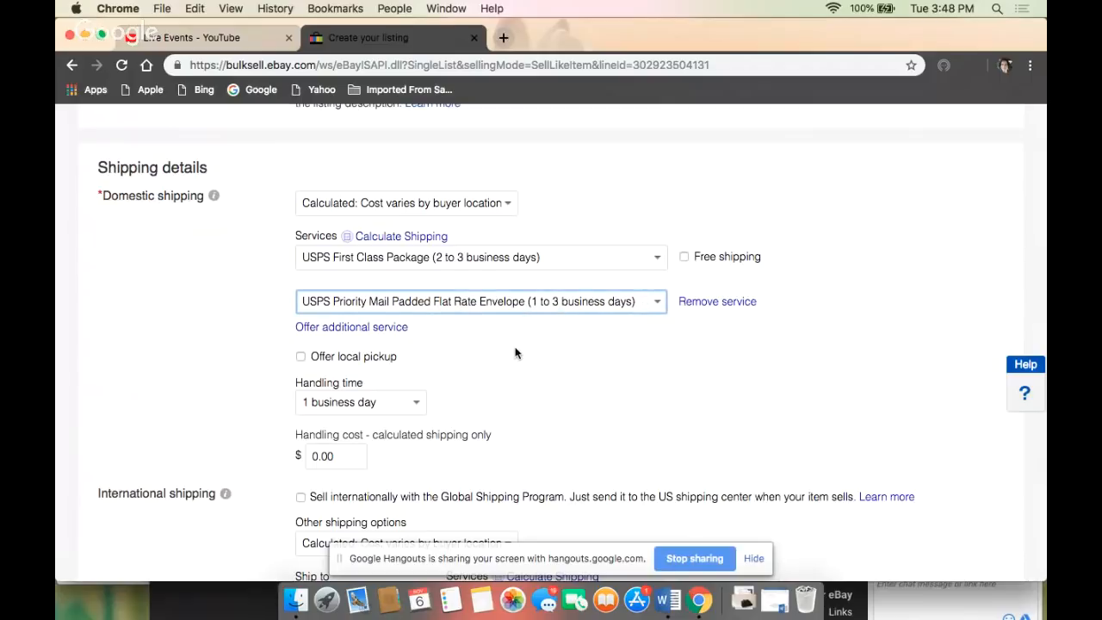
- Set the package weight class to 1 lb. or less and enter a weight of 11 oz
scroll(516, 353, down, 5)
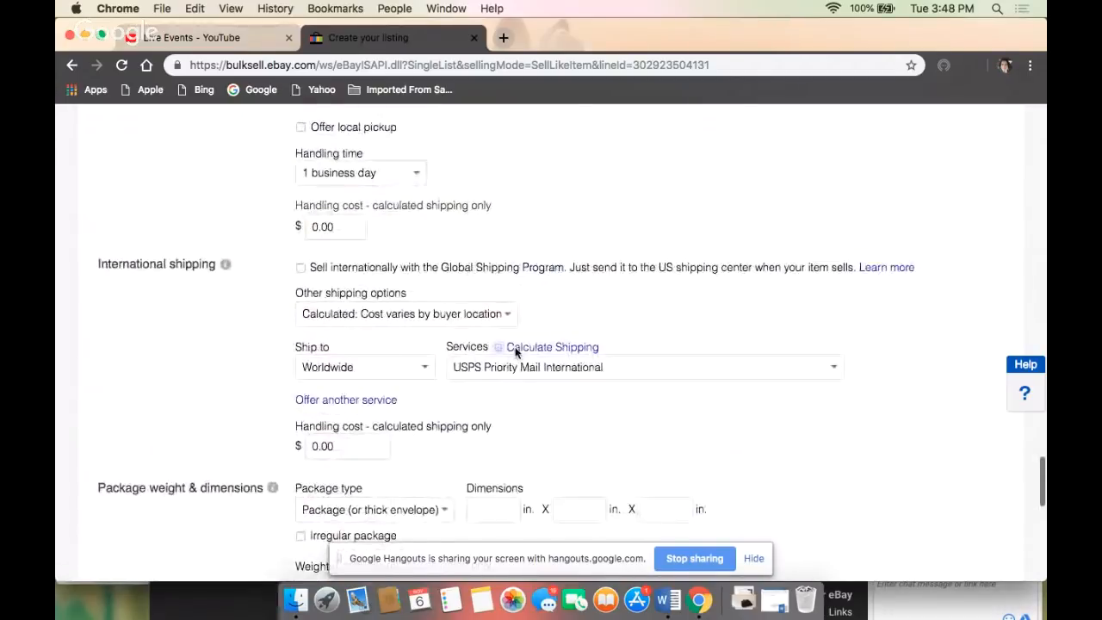
scroll(516, 353, up, 3)
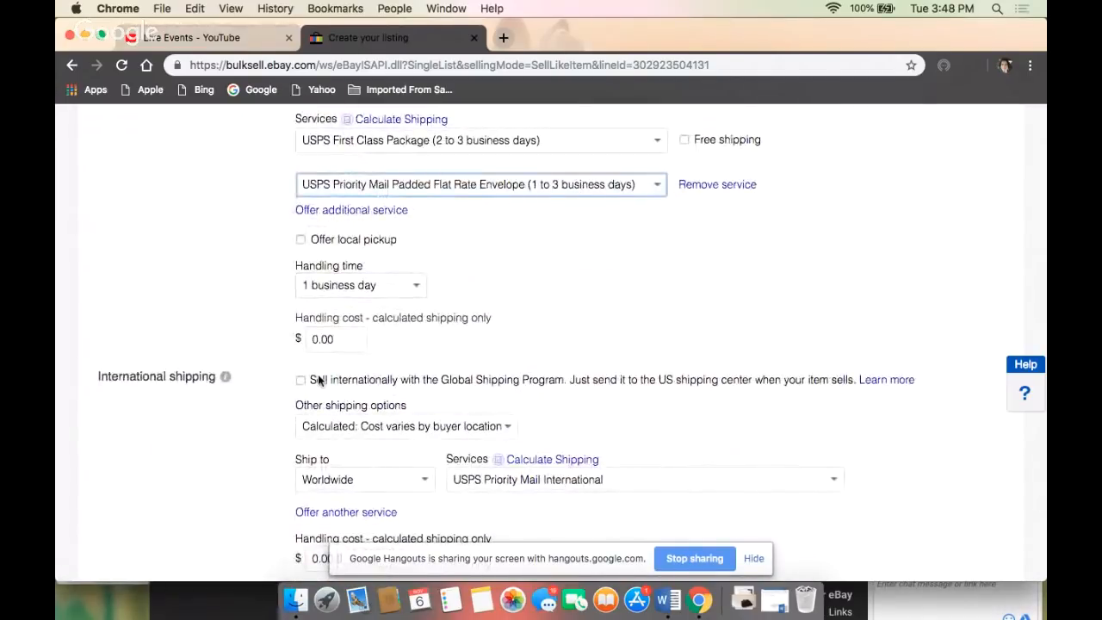
scroll(318, 375, down, 1)
scroll(319, 374, down, 2)
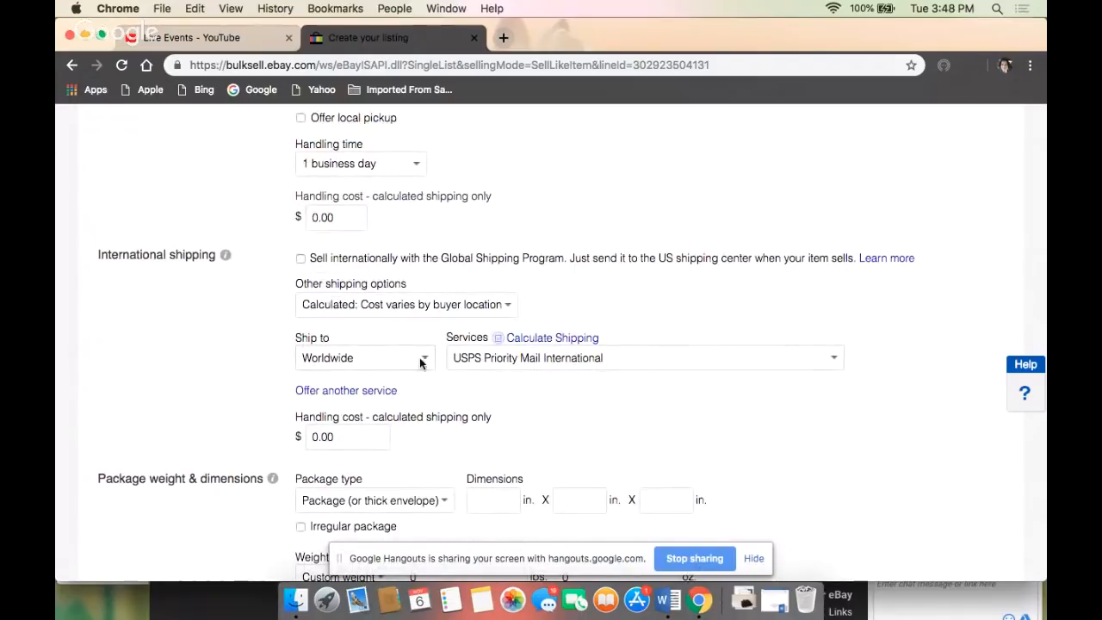
scroll(412, 368, down, 1)
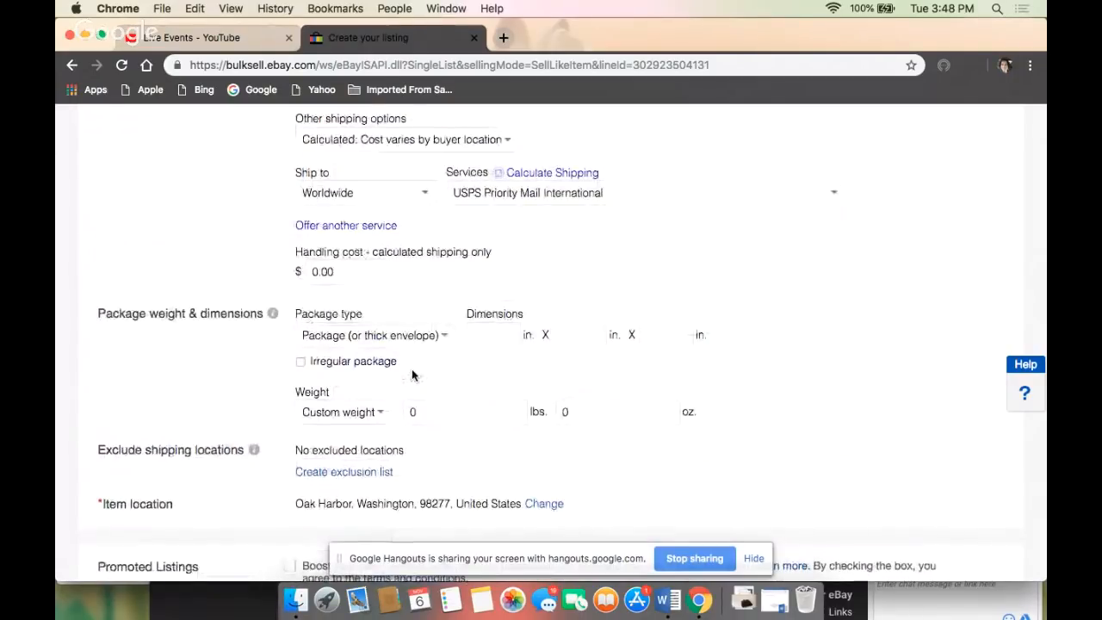
scroll(411, 368, down, 2)
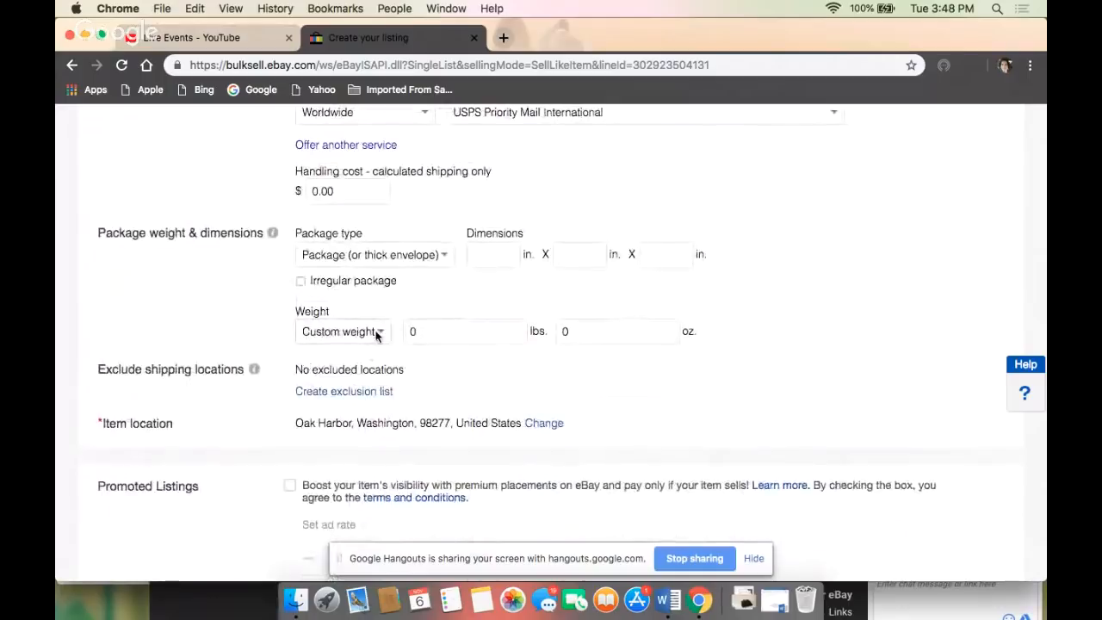
click(376, 334)
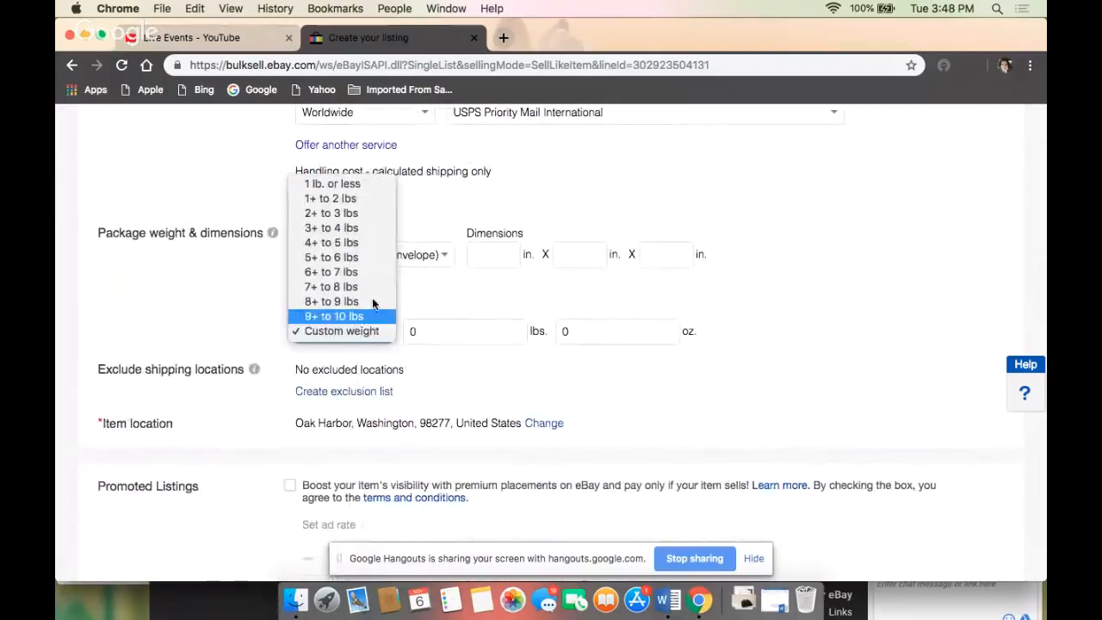
click(357, 185)
click(422, 330)
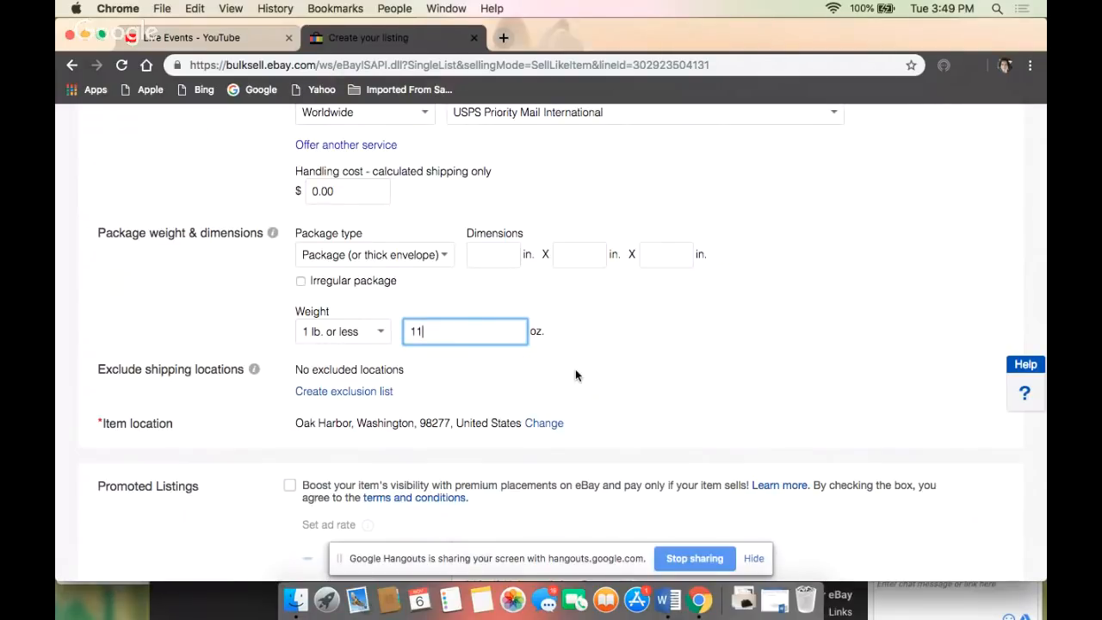
- Save the Reusch pants listing as a draft without promoting it
scroll(576, 375, down, 3)
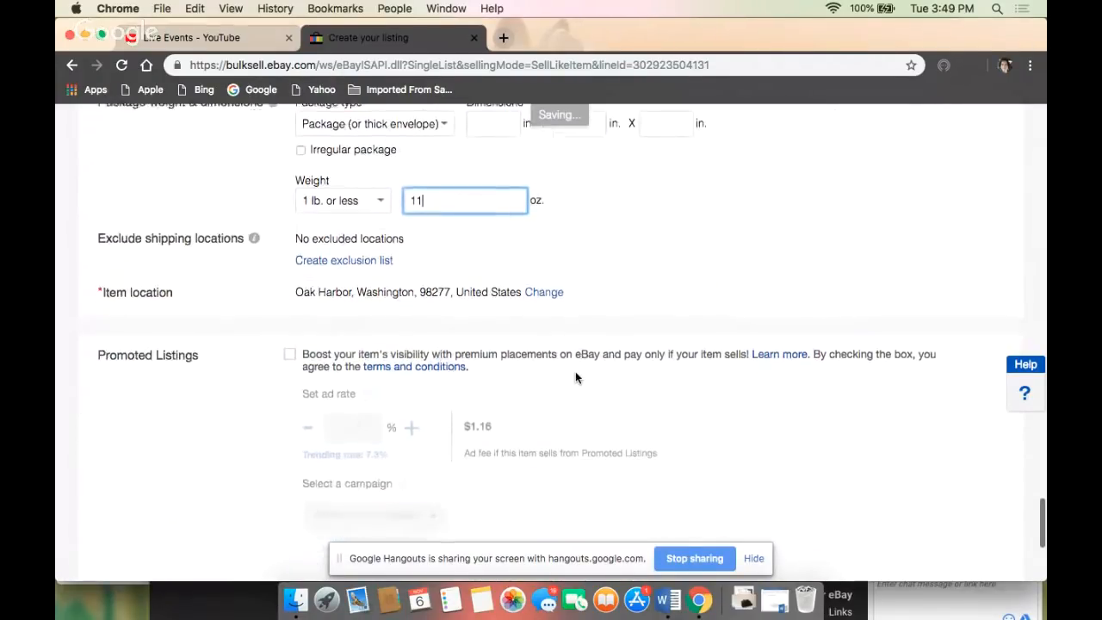
scroll(576, 377, down, 1)
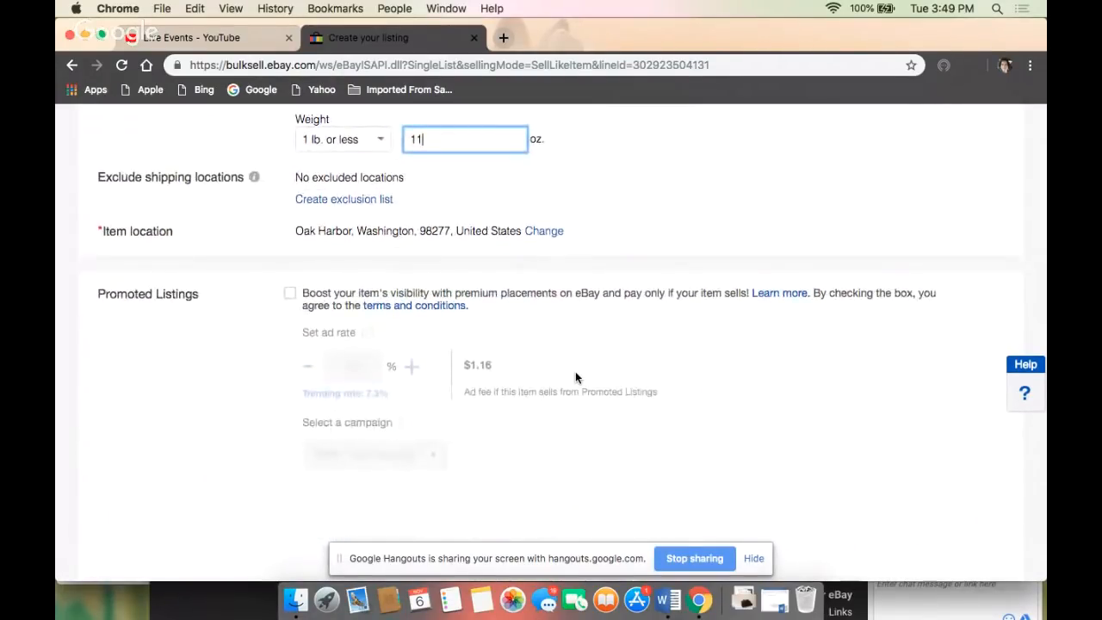
scroll(575, 372, down, 2)
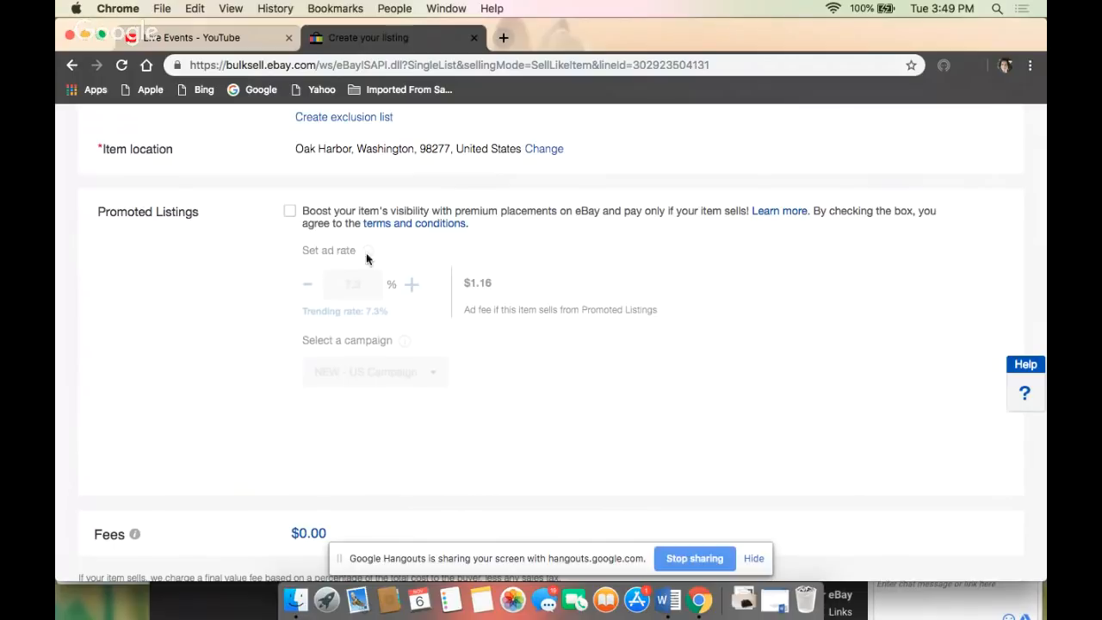
scroll(429, 357, down, 3)
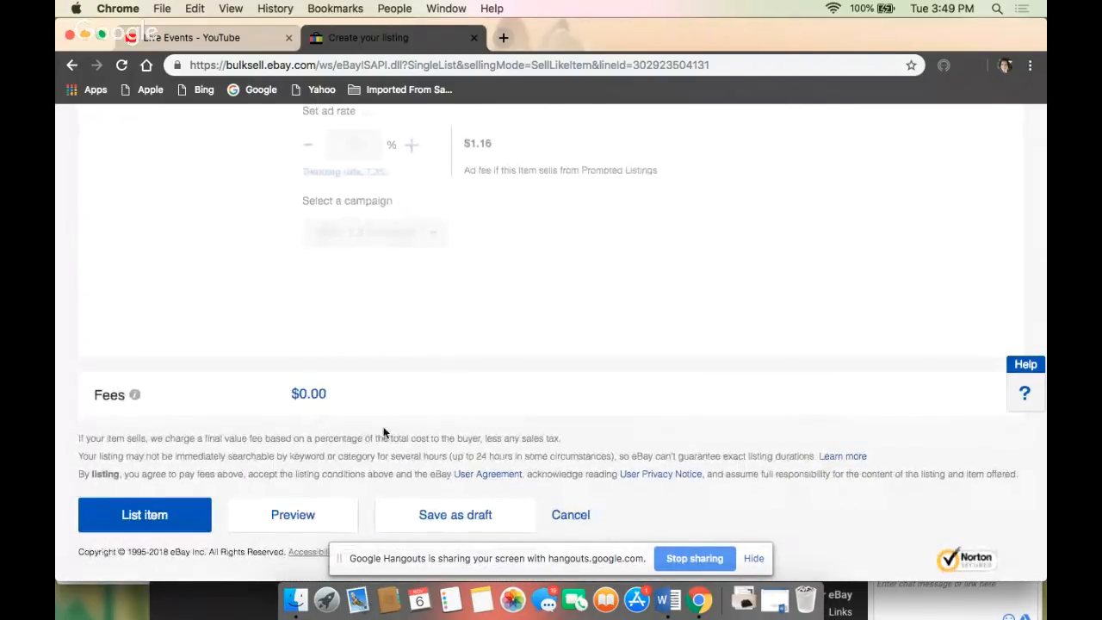
scroll(488, 249, up, 5)
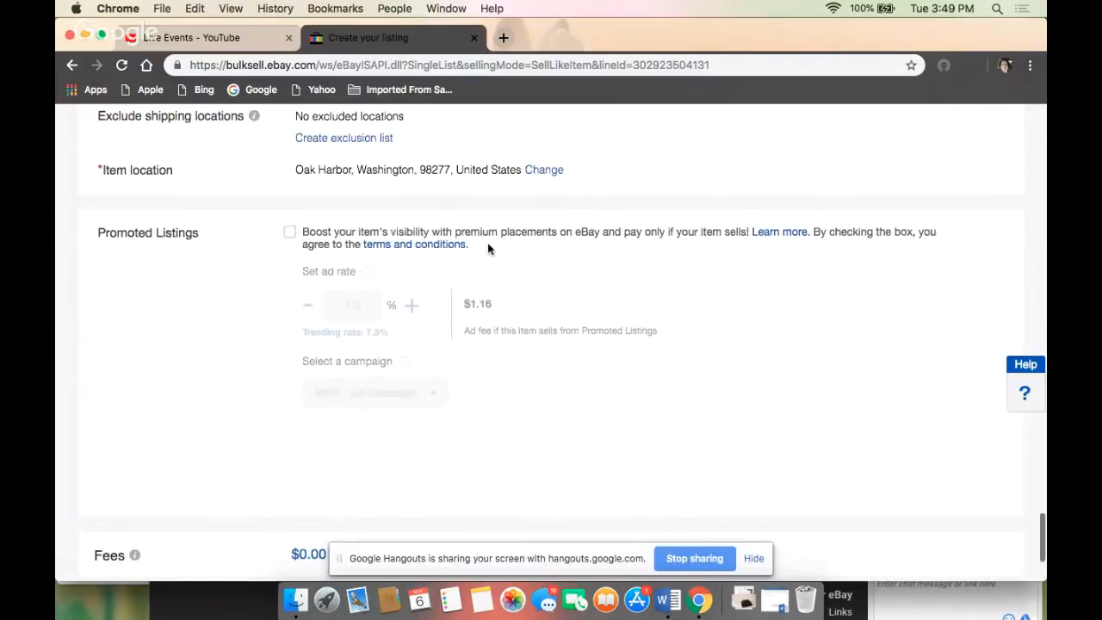
scroll(488, 249, down, 5)
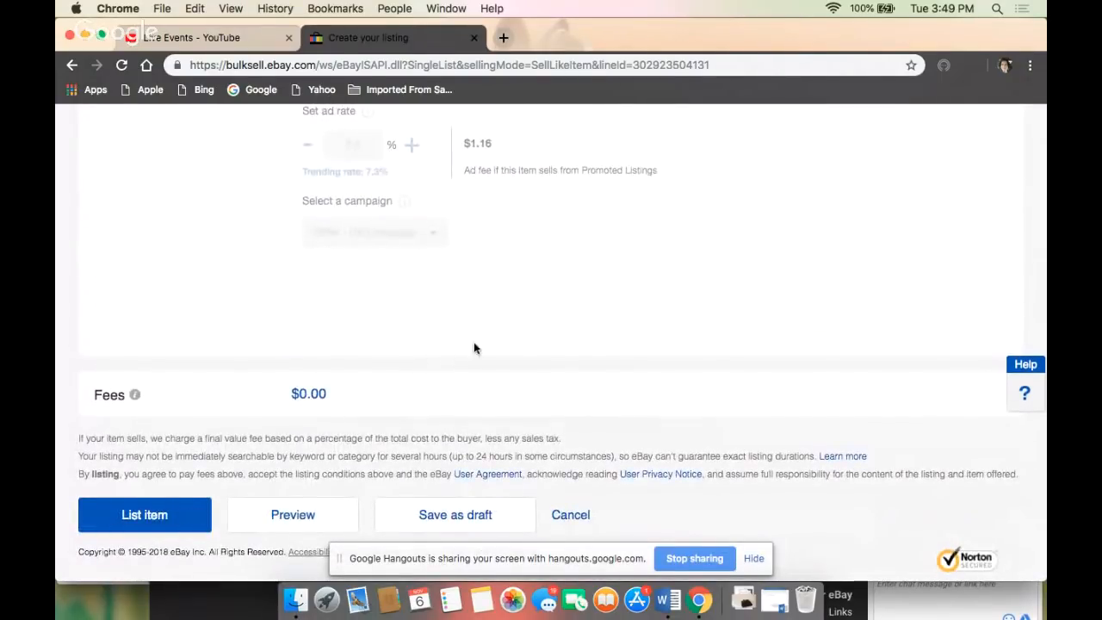
click(444, 517)
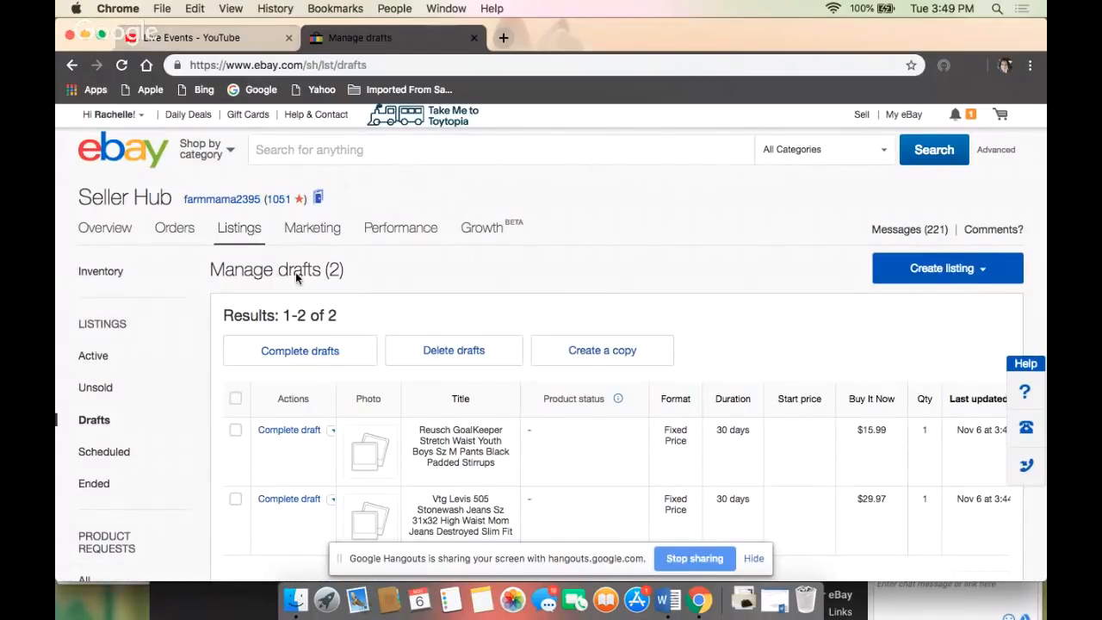
- Switch to the Google Hangouts window and stop sharing the screen
click(204, 42)
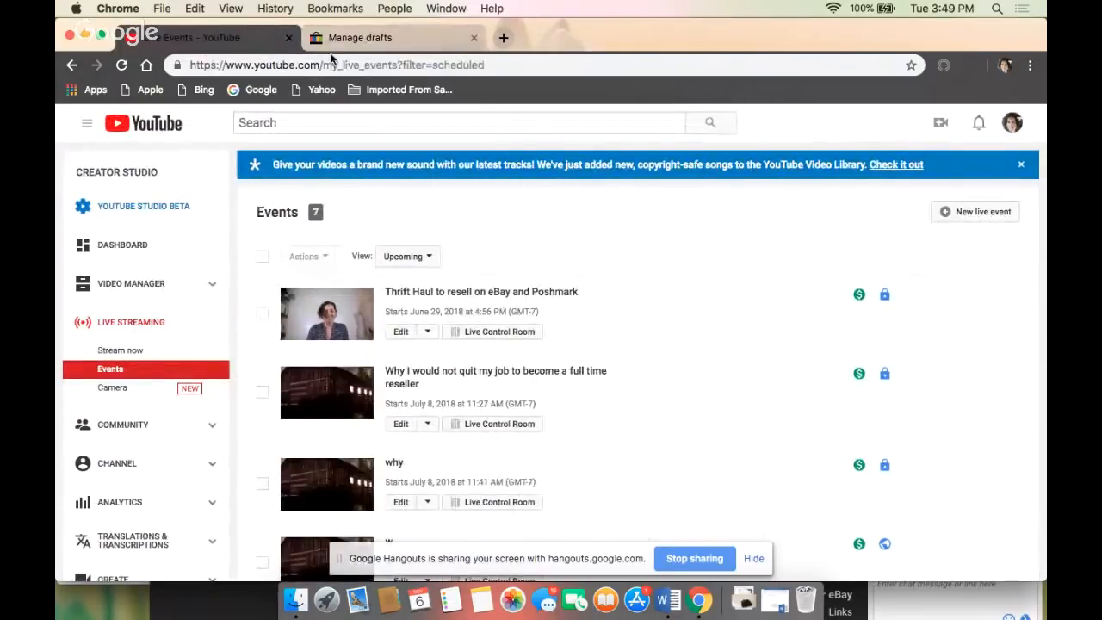
click(362, 38)
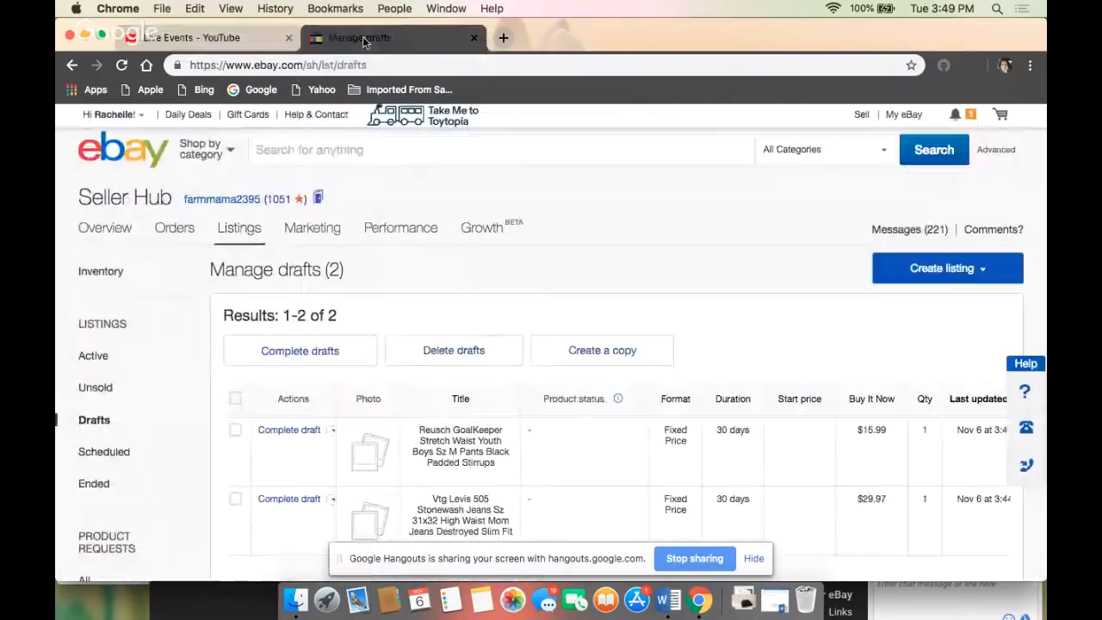
click(854, 608)
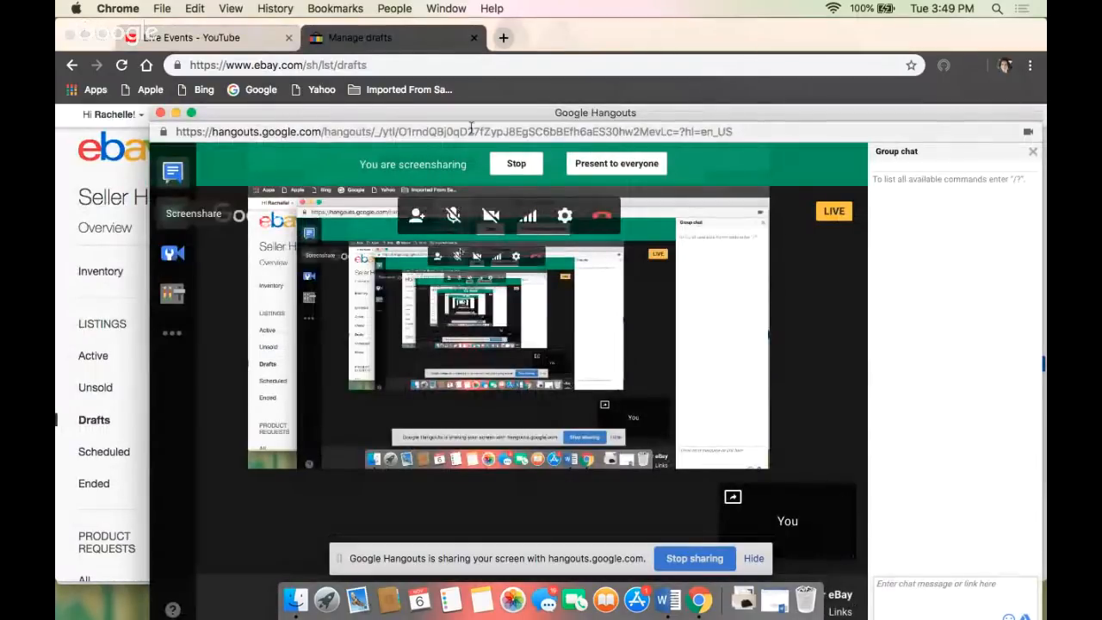
click(516, 163)
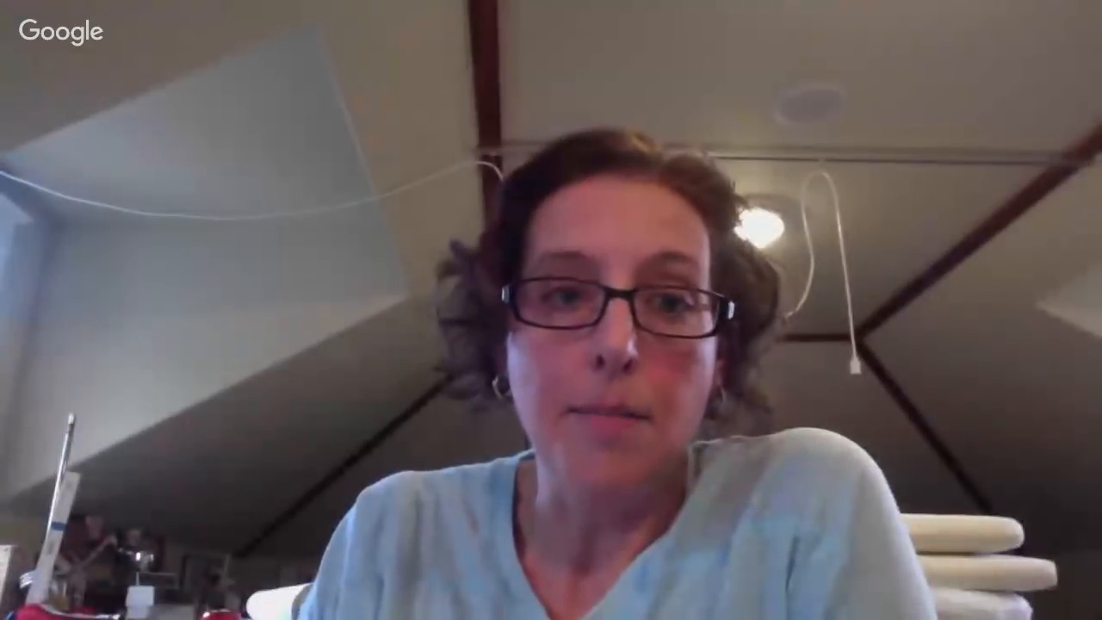